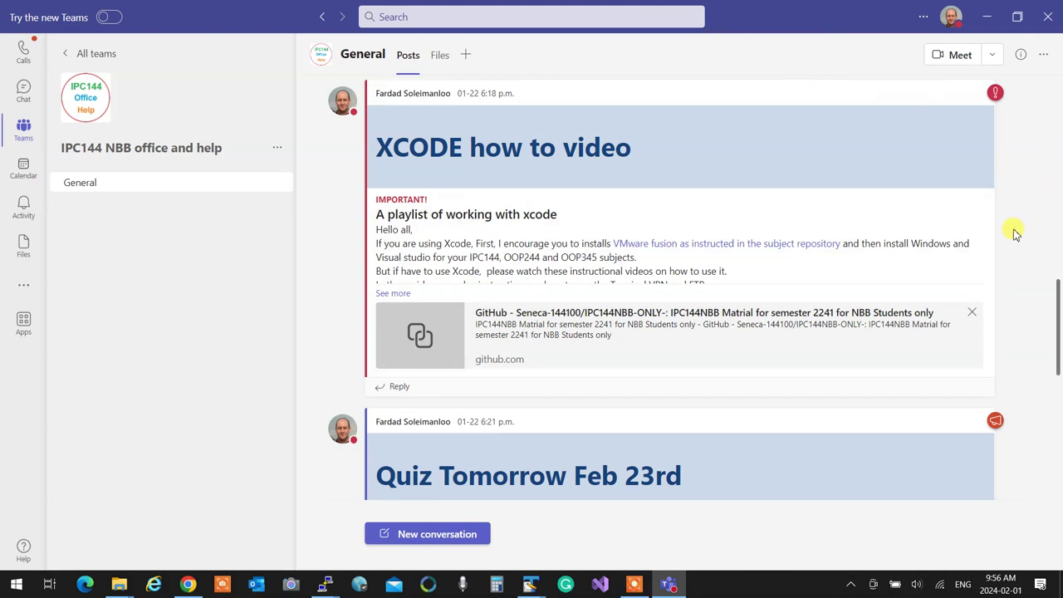
Step: Close Teams and the browser, switch to Visual Studio 2022 and start a new project from the C++ Empty Project template
click(1050, 20)
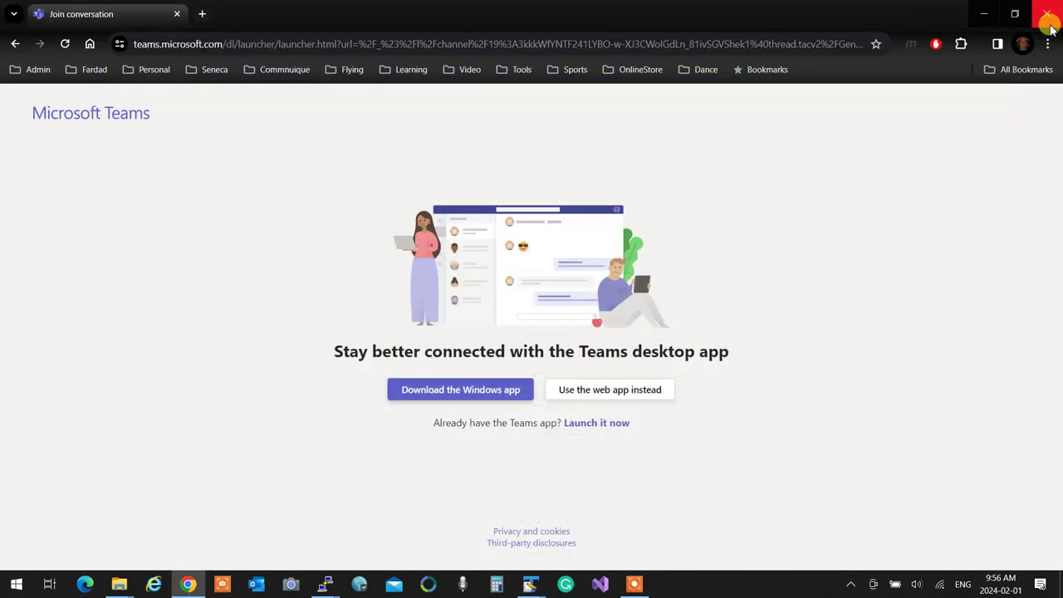
click(1045, 15)
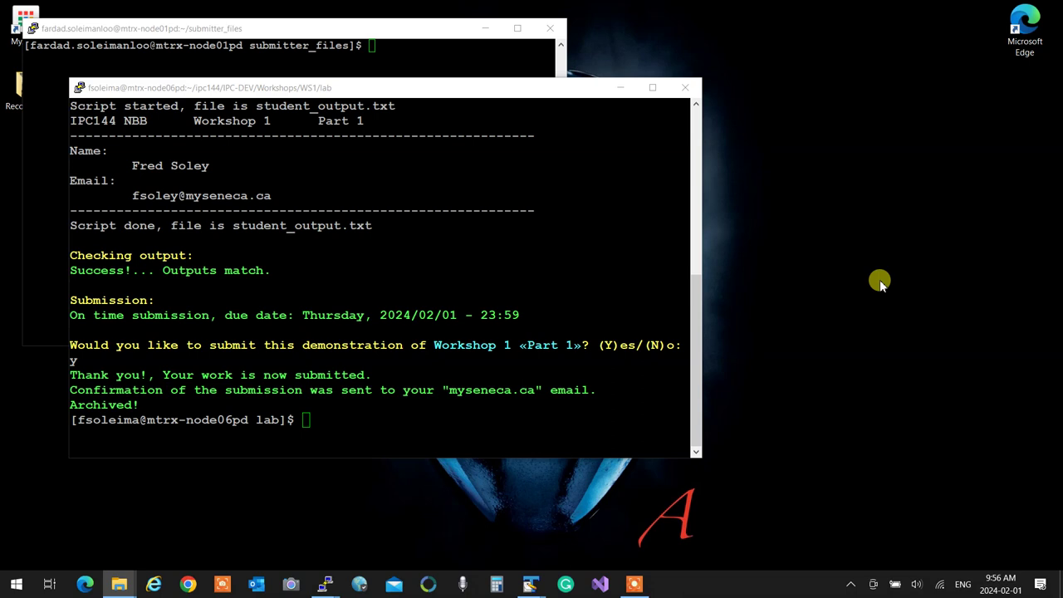
click(600, 585)
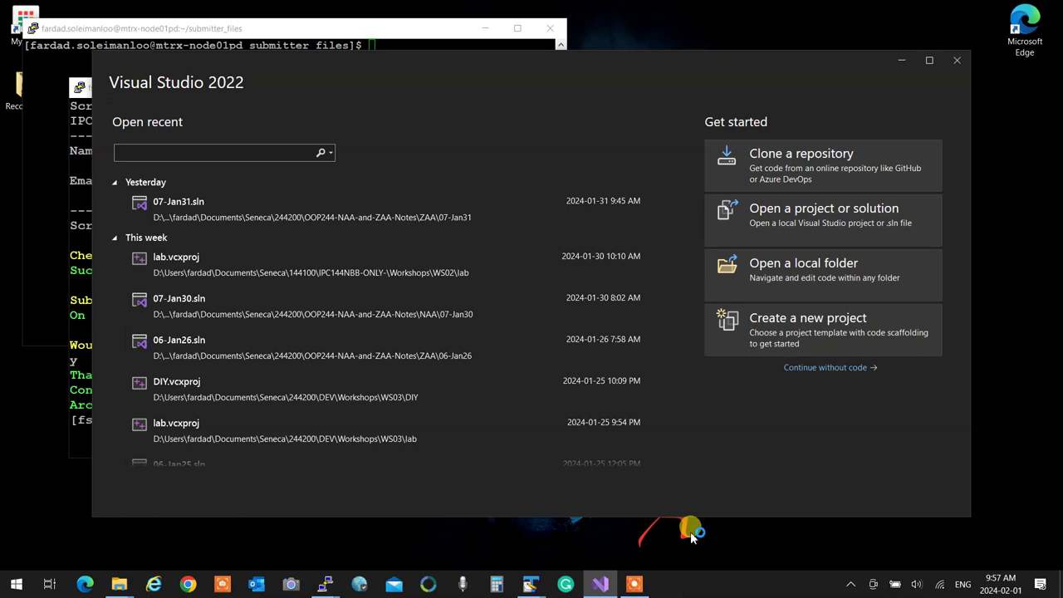
click(756, 337)
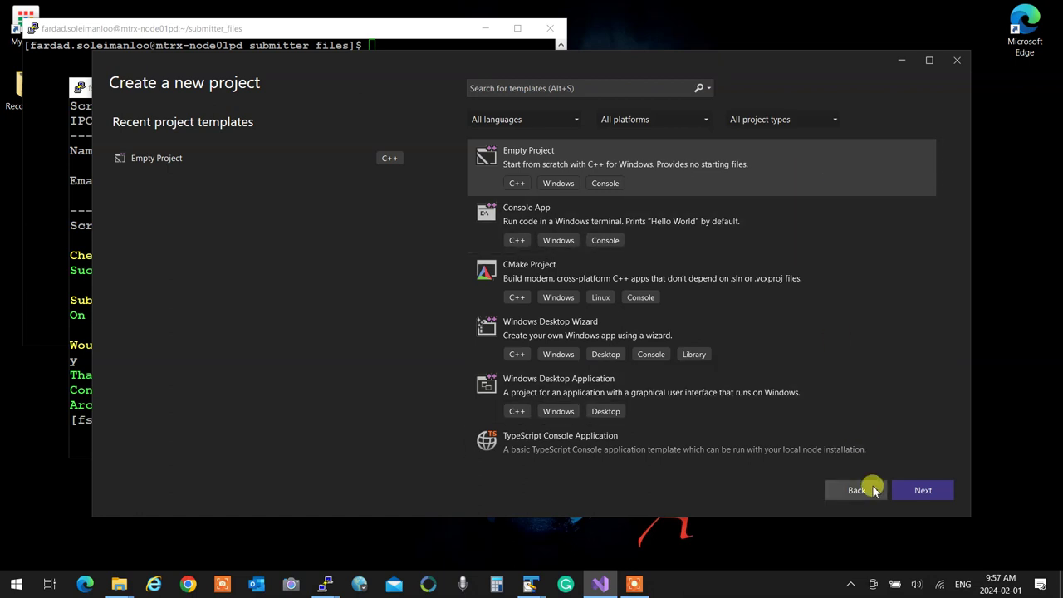
click(934, 493)
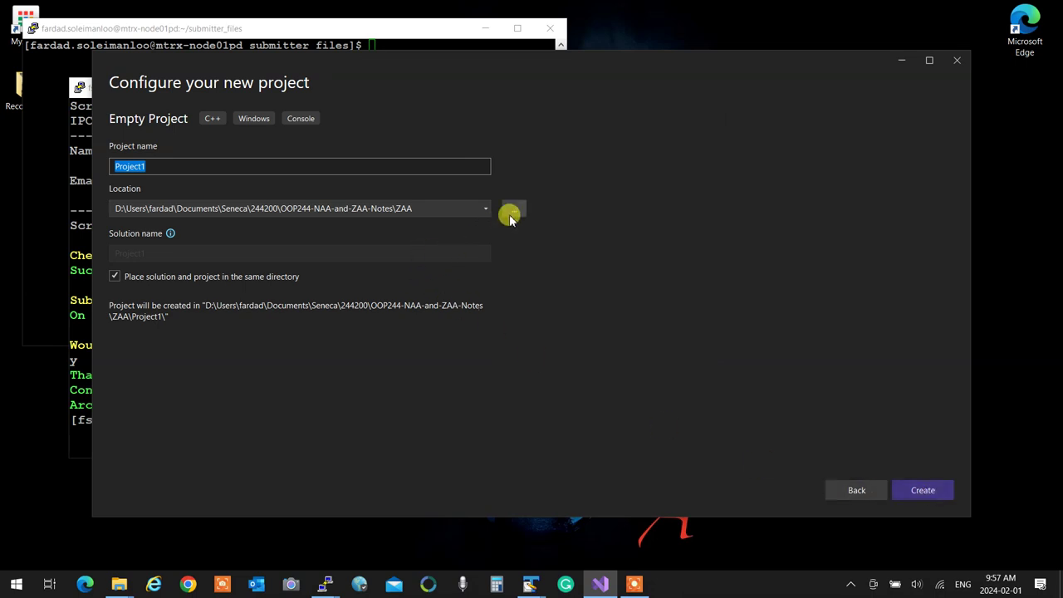
Step: Set the project location to the Notes folder inside Seneca\144100\IPC144NBB-ONLY-
click(512, 210)
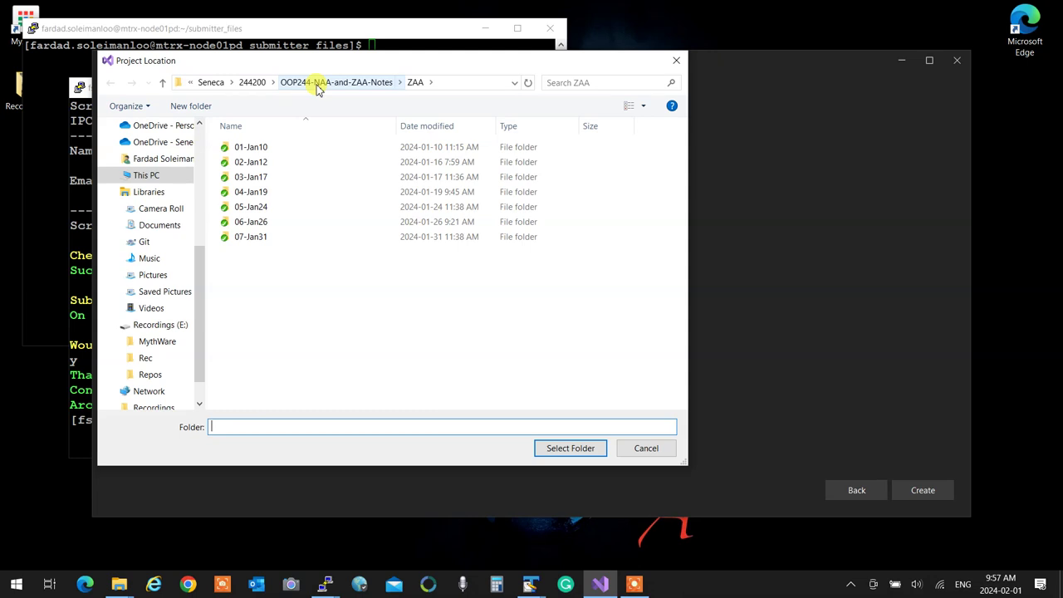
click(211, 82)
double_click(265, 177)
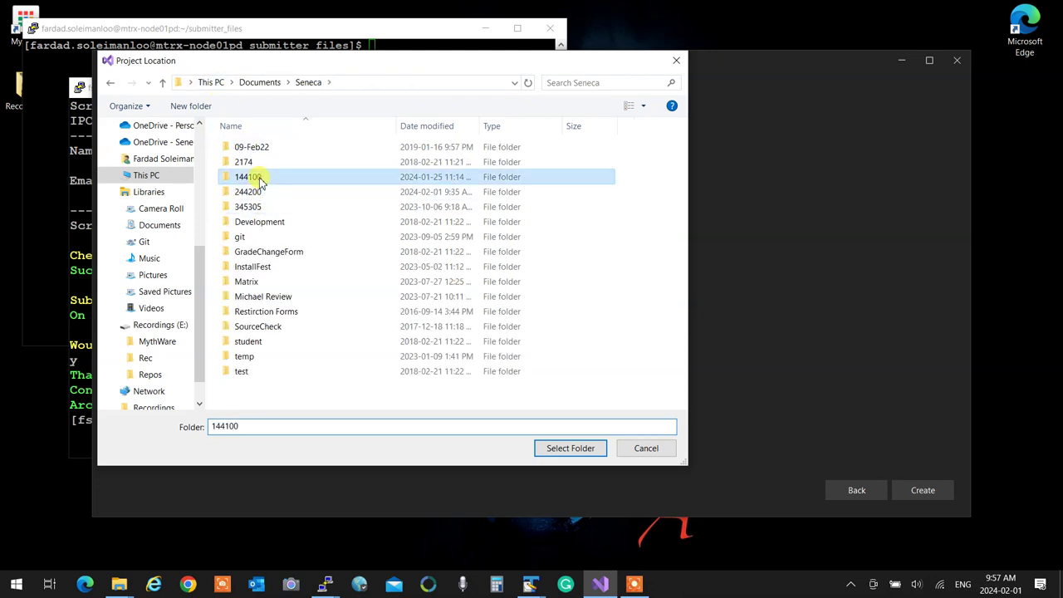
double_click(264, 192)
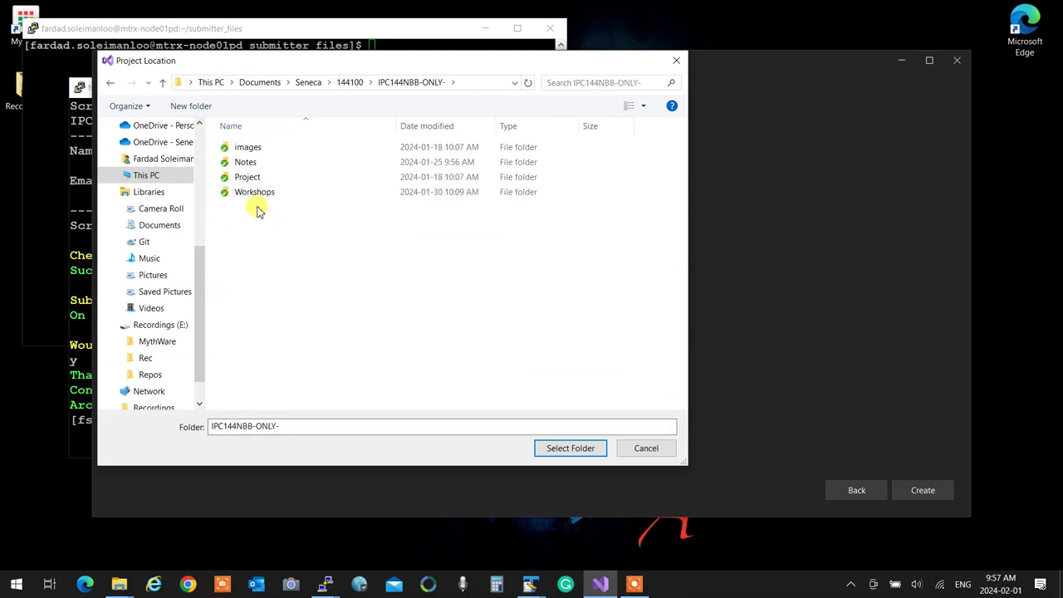
double_click(257, 195)
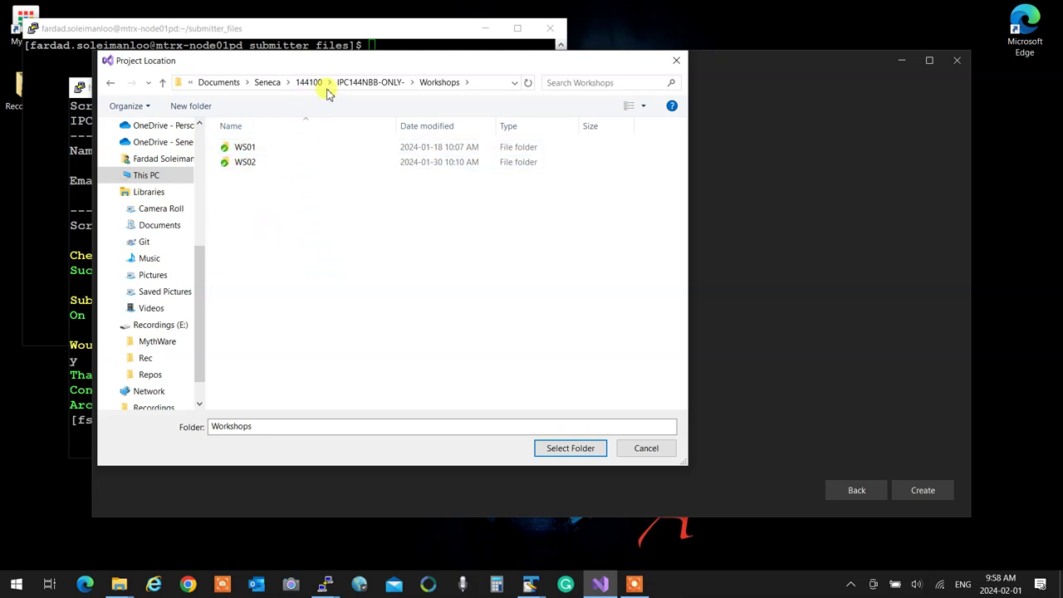
click(370, 82)
double_click(269, 162)
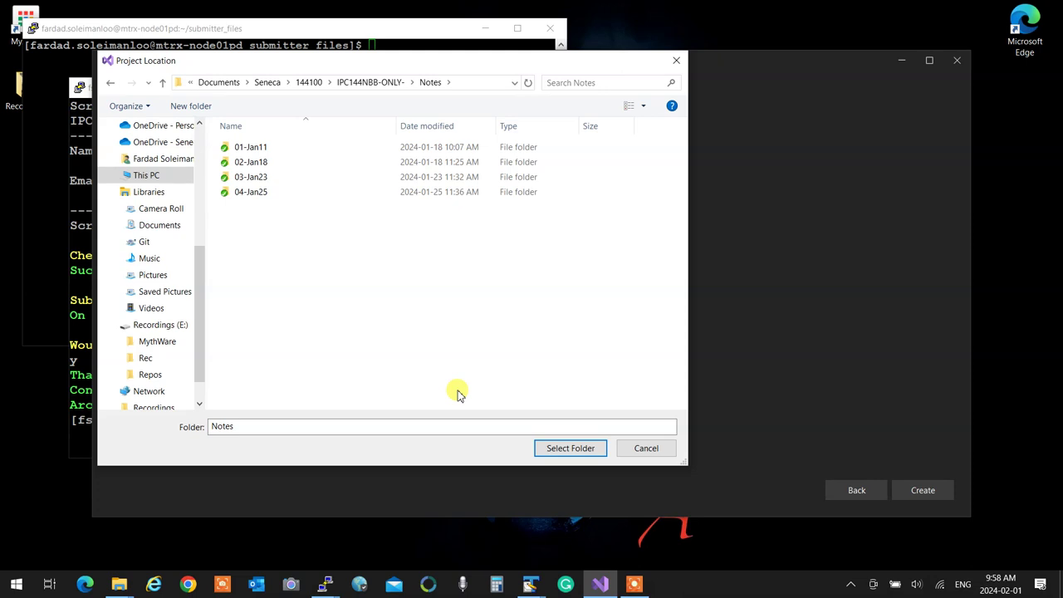
click(564, 454)
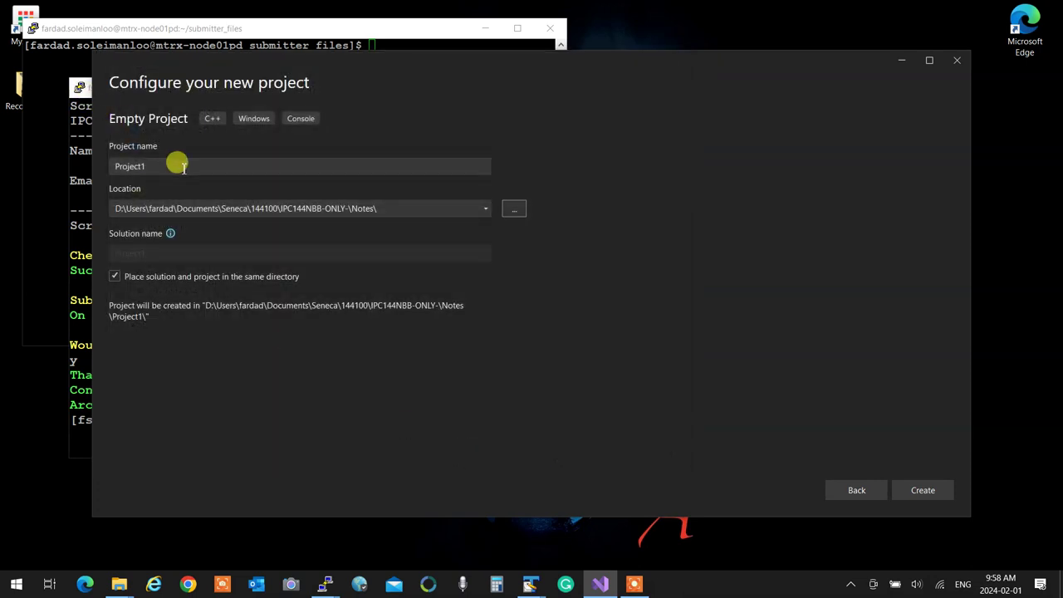
Step: Name the project 05-Feb01 and create it with the solution in the same directory
drag(177, 165, 76, 166)
text(05-)
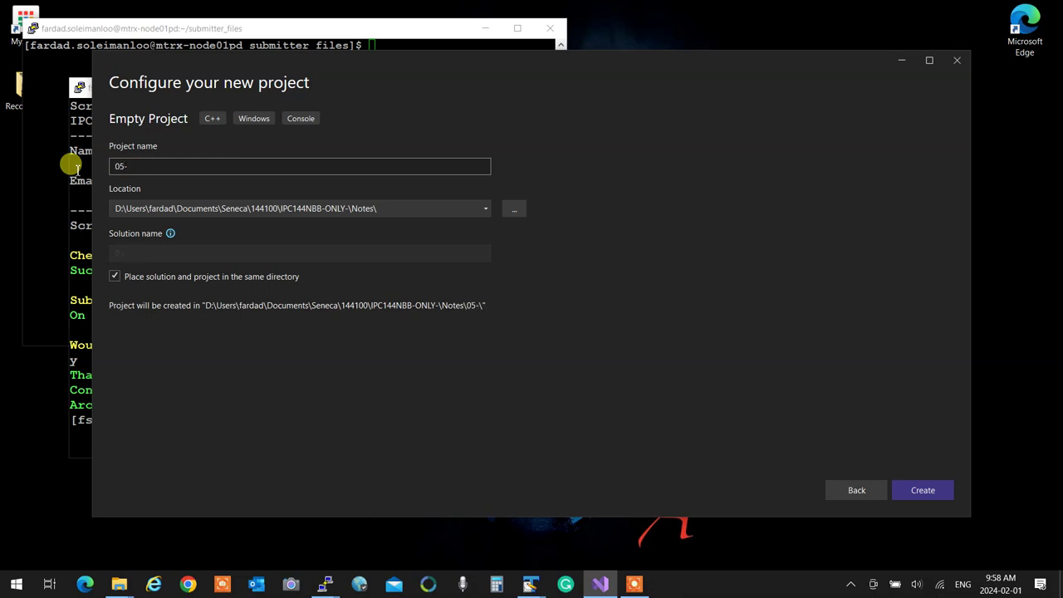
text(Feb01)
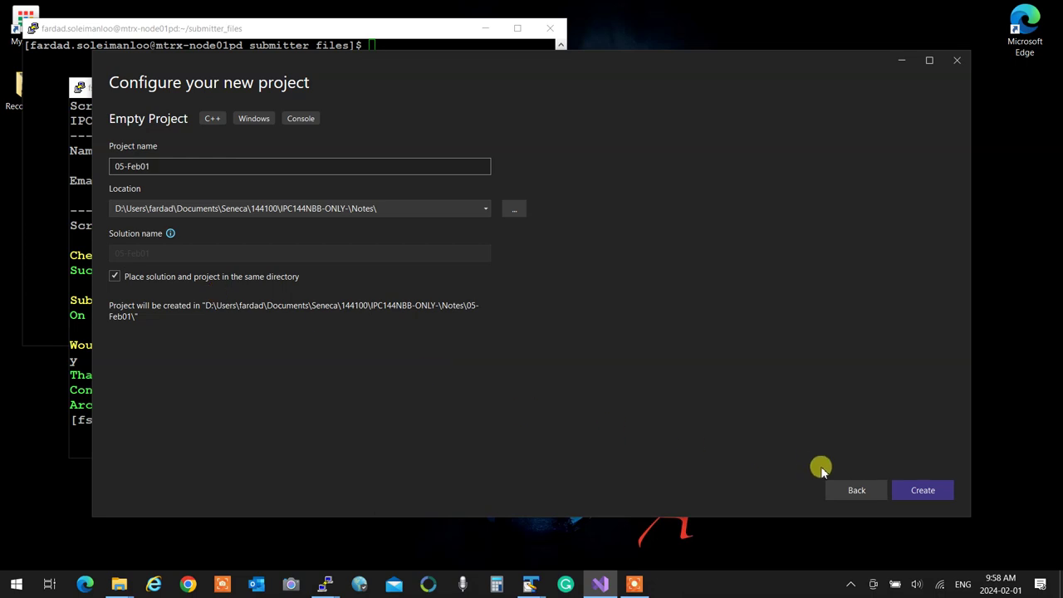
click(924, 491)
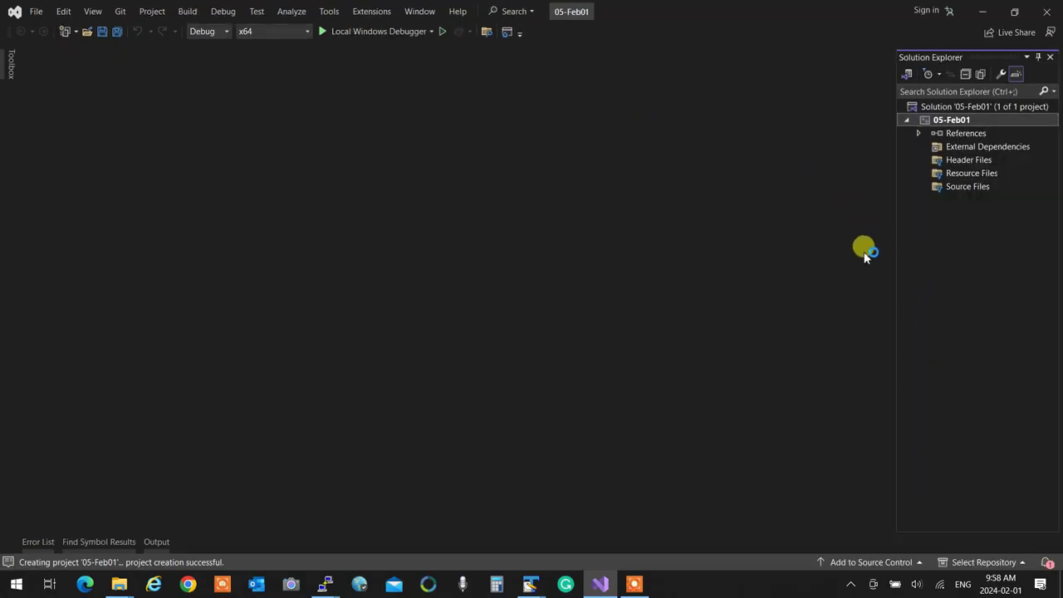
Step: Add a new source file named prg.c to the project's Source Files
click(951, 189)
right_click(951, 191)
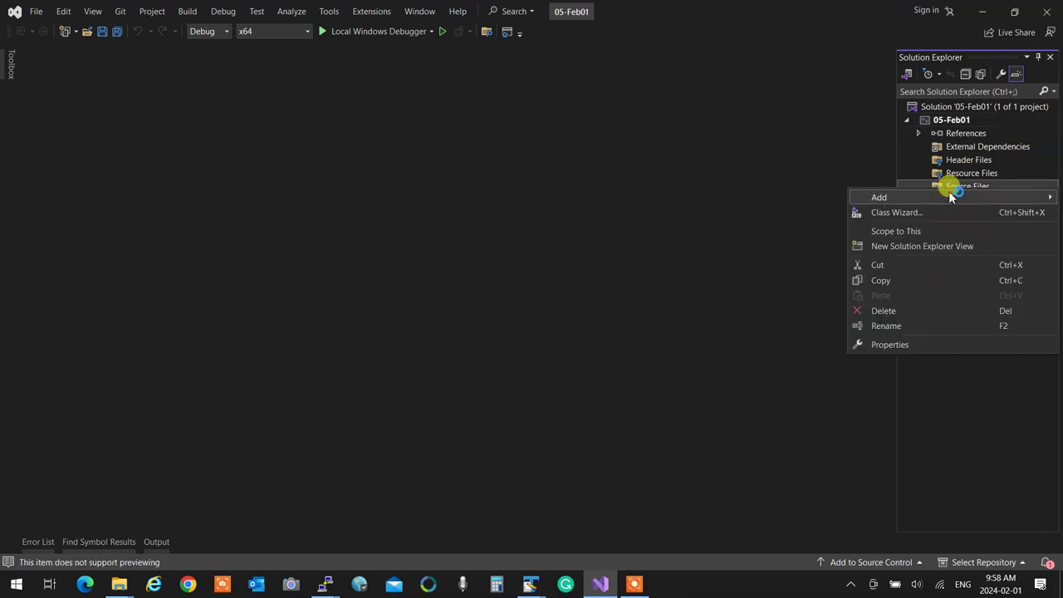
mouse_move(948, 196)
click(700, 199)
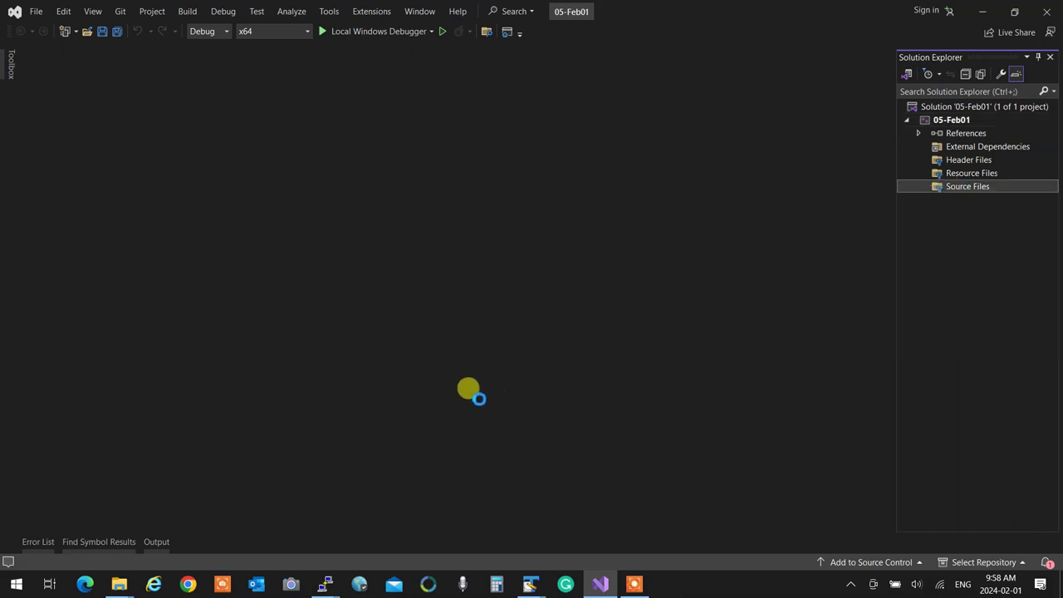
triple_click(361, 457)
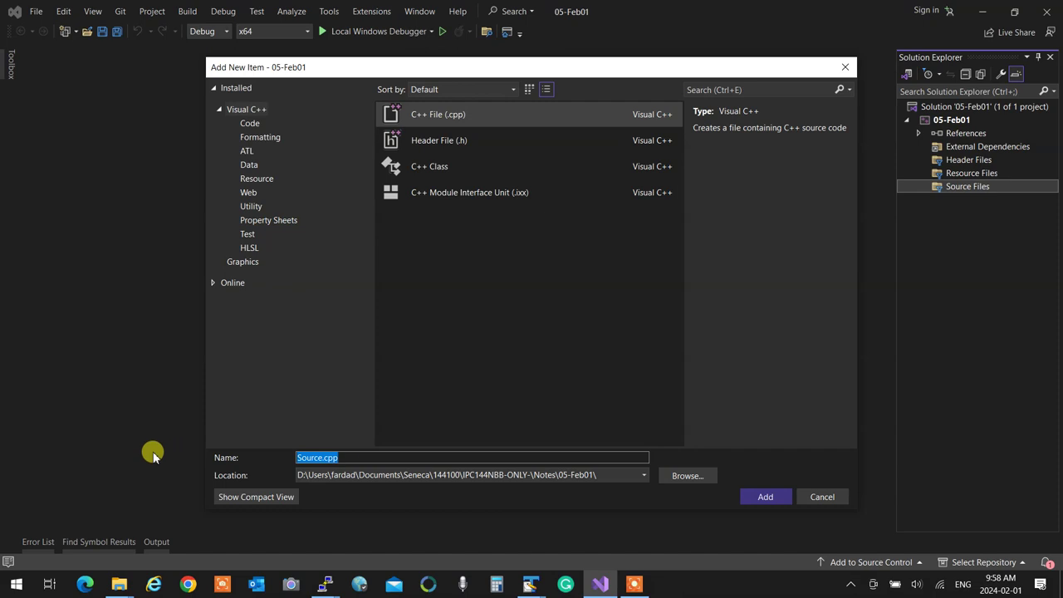
text(prg.c)
click(767, 498)
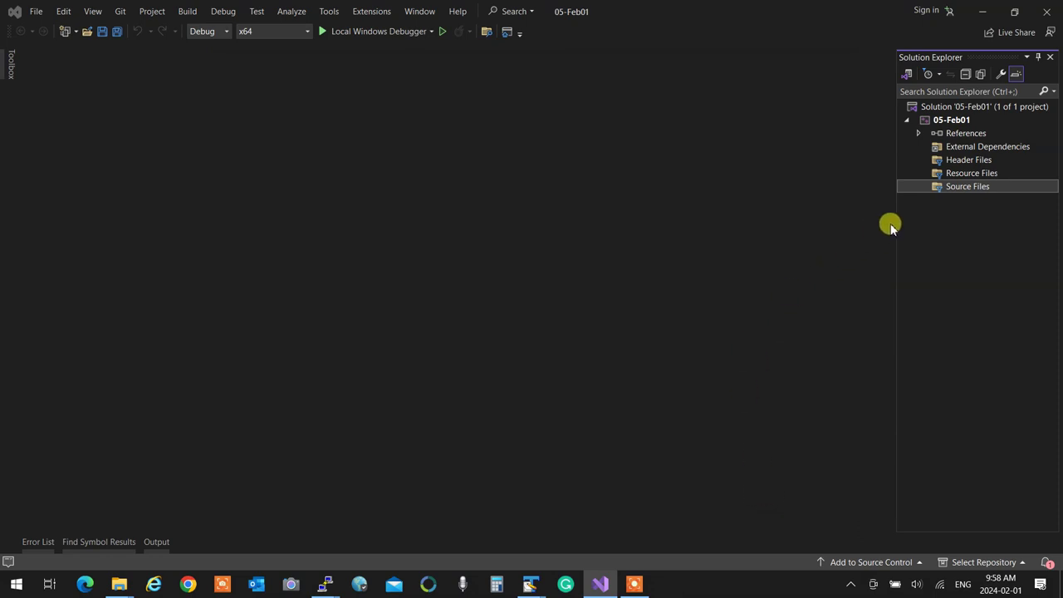
Step: Write the #include <stdio.h> line and an empty int main( void ) function below it in prg.c
text(#)
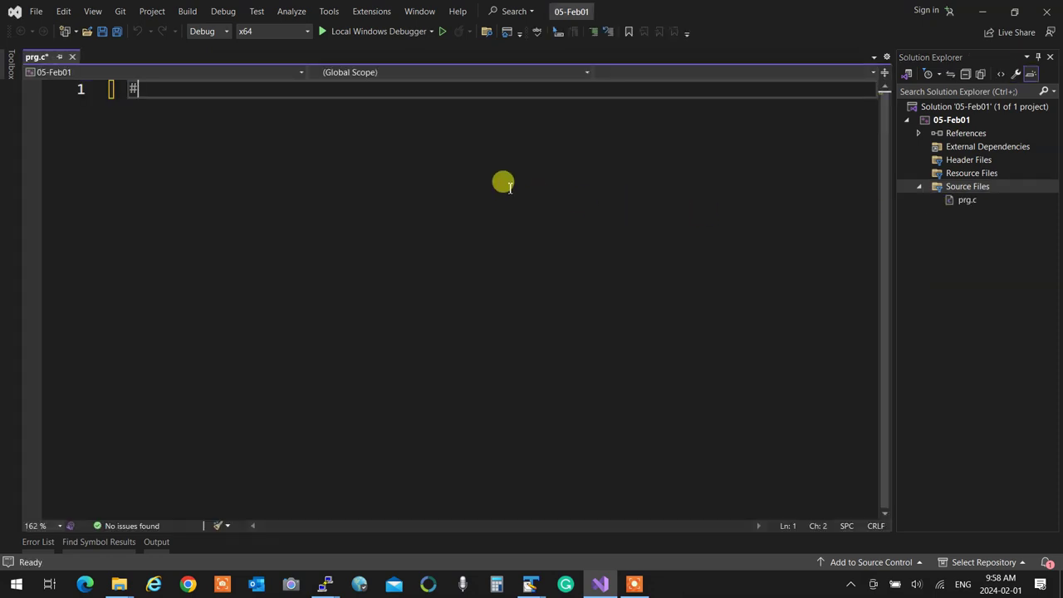
text(include <stdioy>)
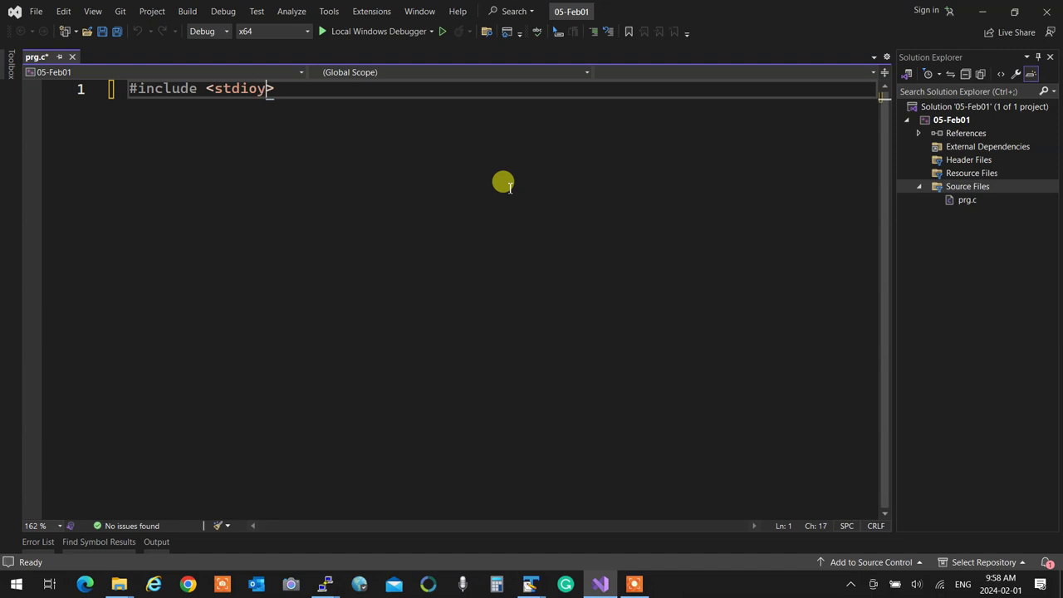
key(BackSpace)
text(.h>)
key(Return)
text(i)
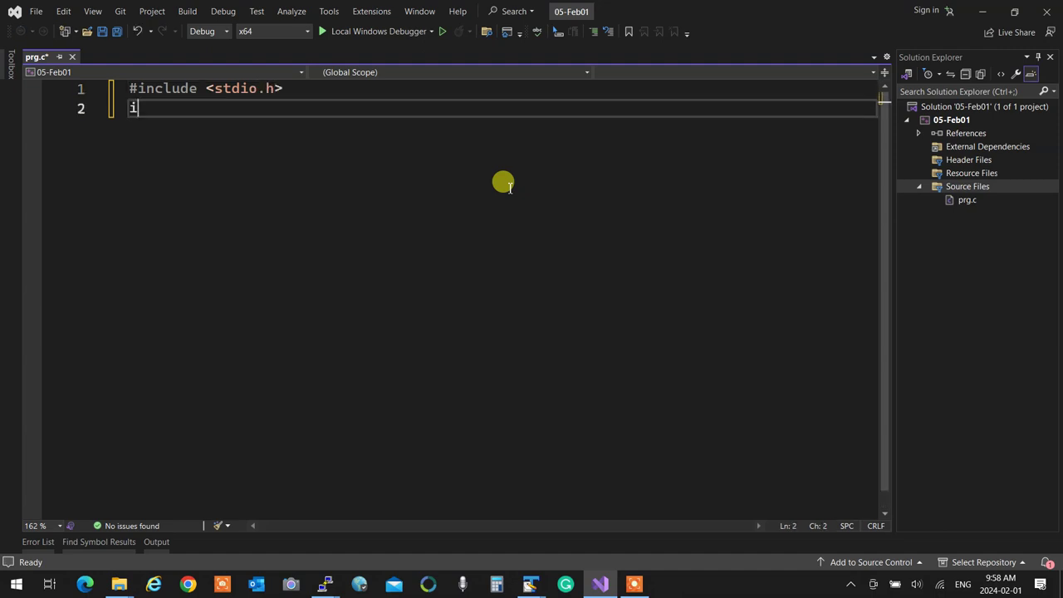
text(nt main( void )
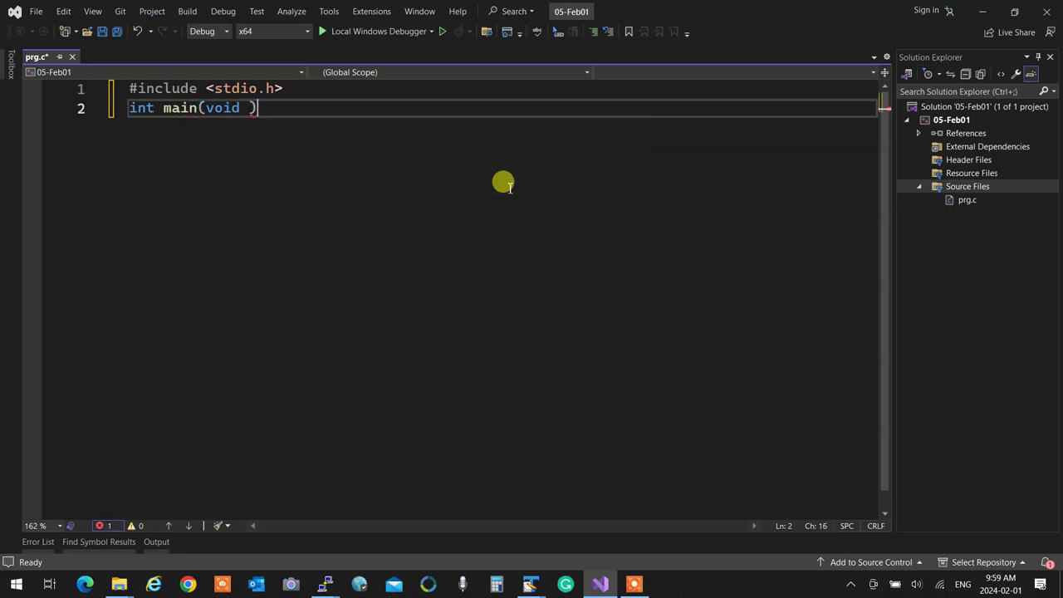
text() {)
key(Return)
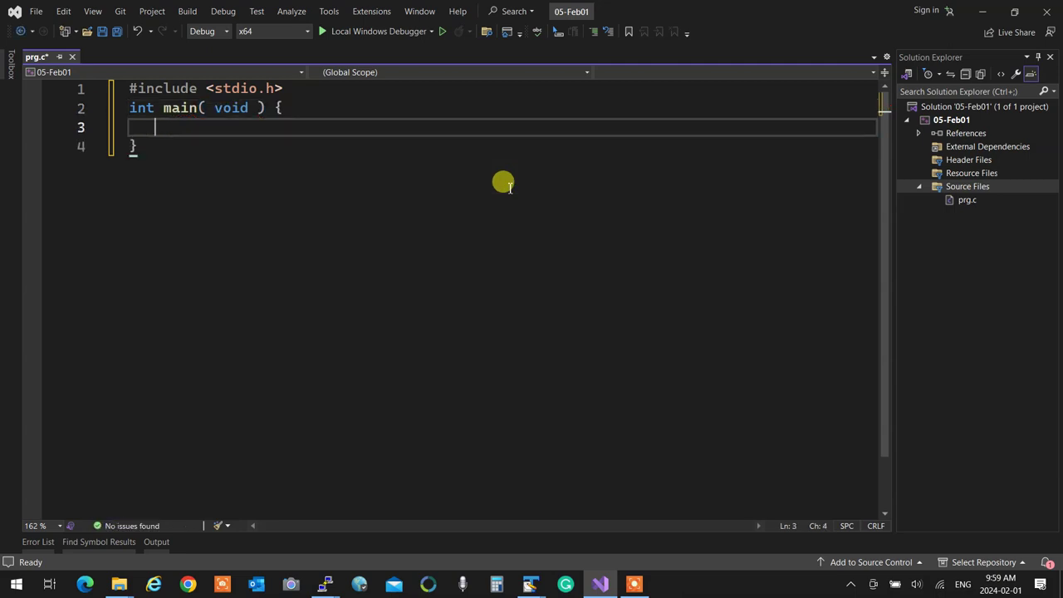
Step: Add a printf statement in main that prints "IPC144NBB - 05- Feb01!\n"
text(pro)
key(BackSpace)
text(in)
key(BackSpace)
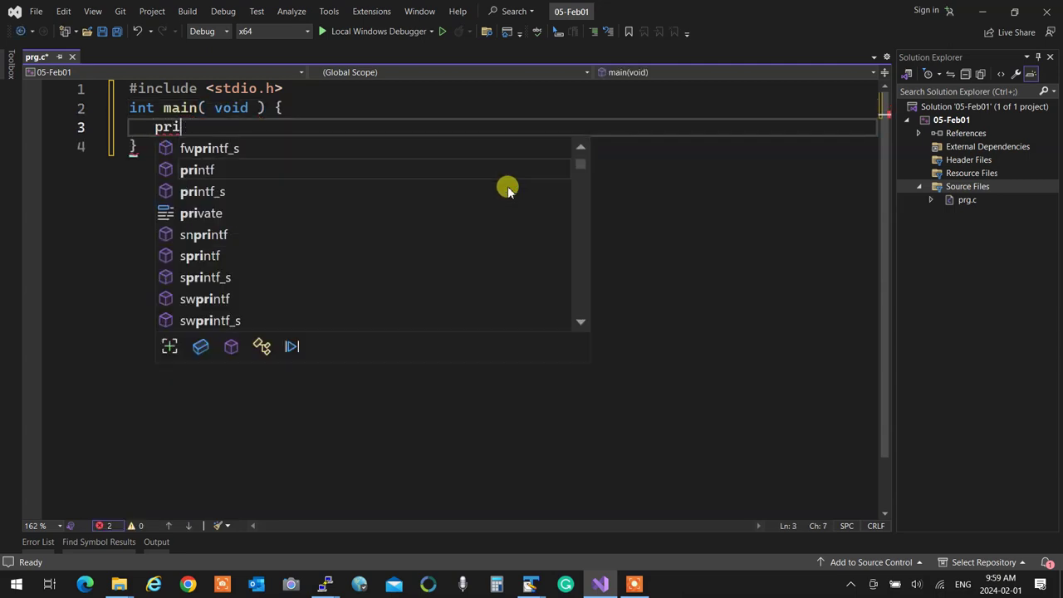
text(ntf(")
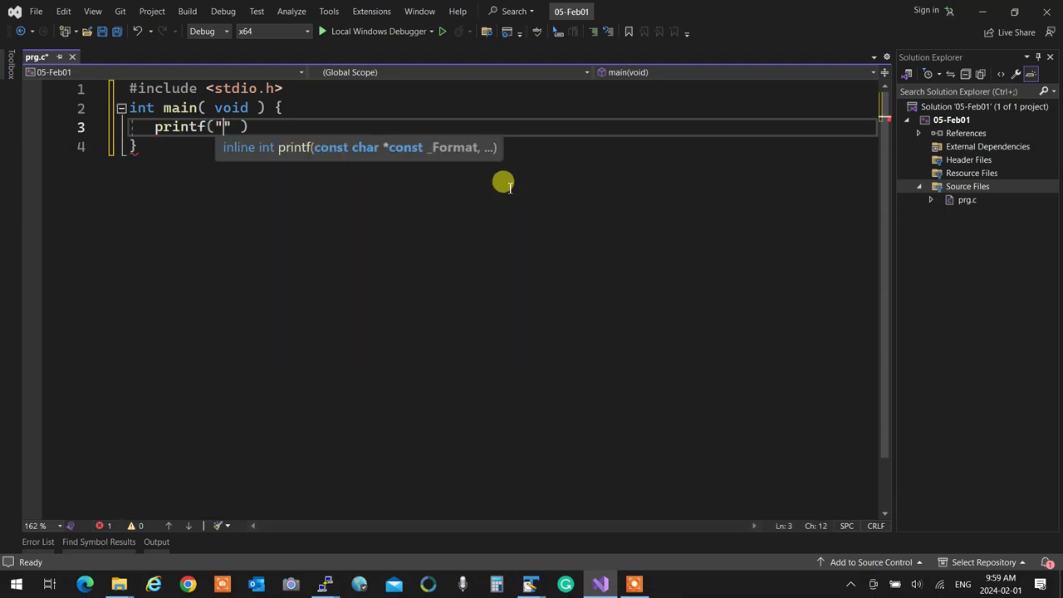
text(IPC144NBB - )
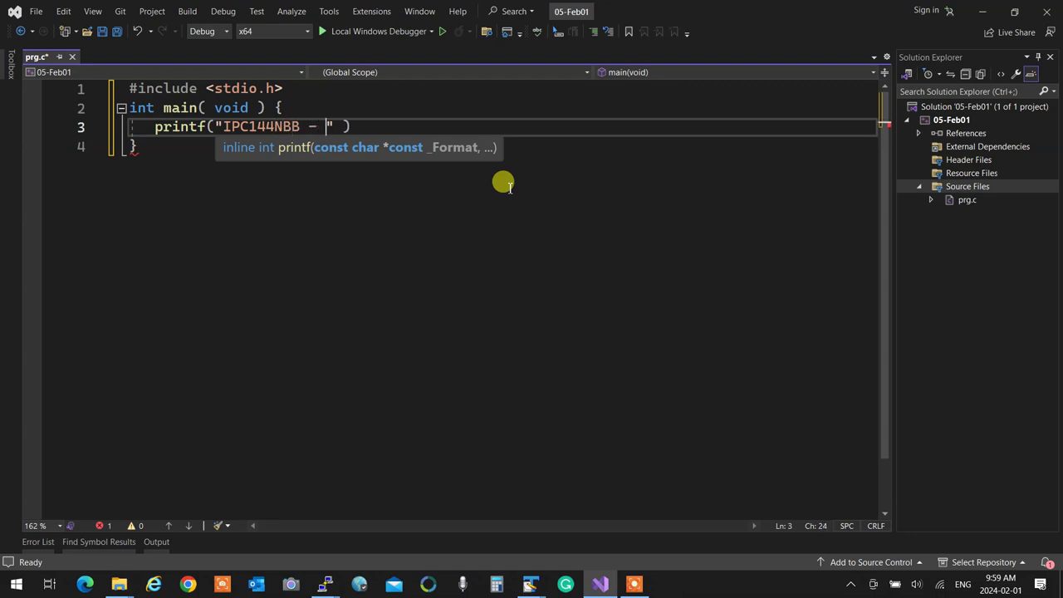
text(0)
text(5- )
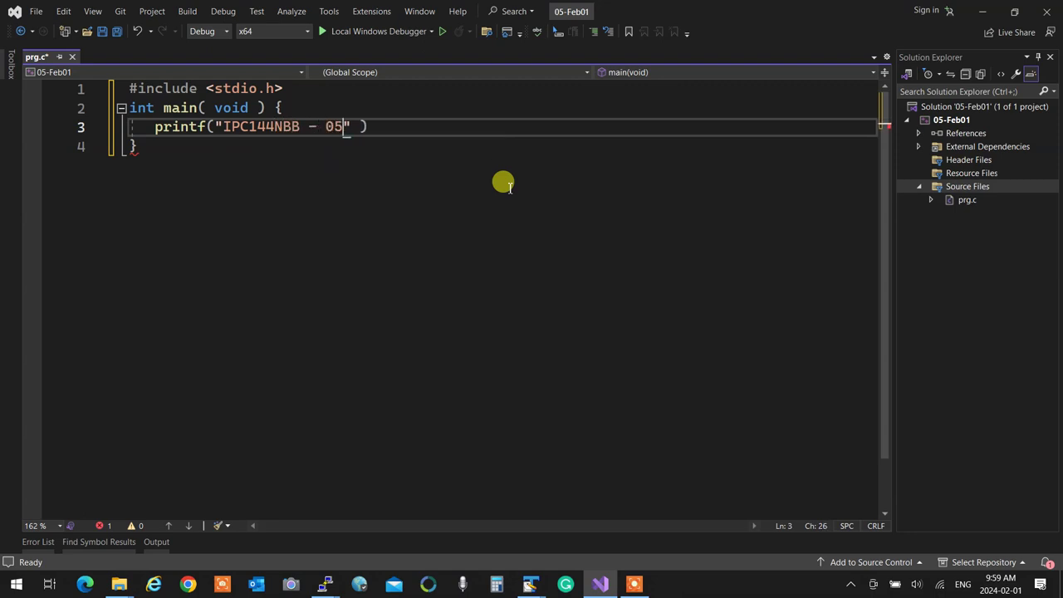
text(Feb01)
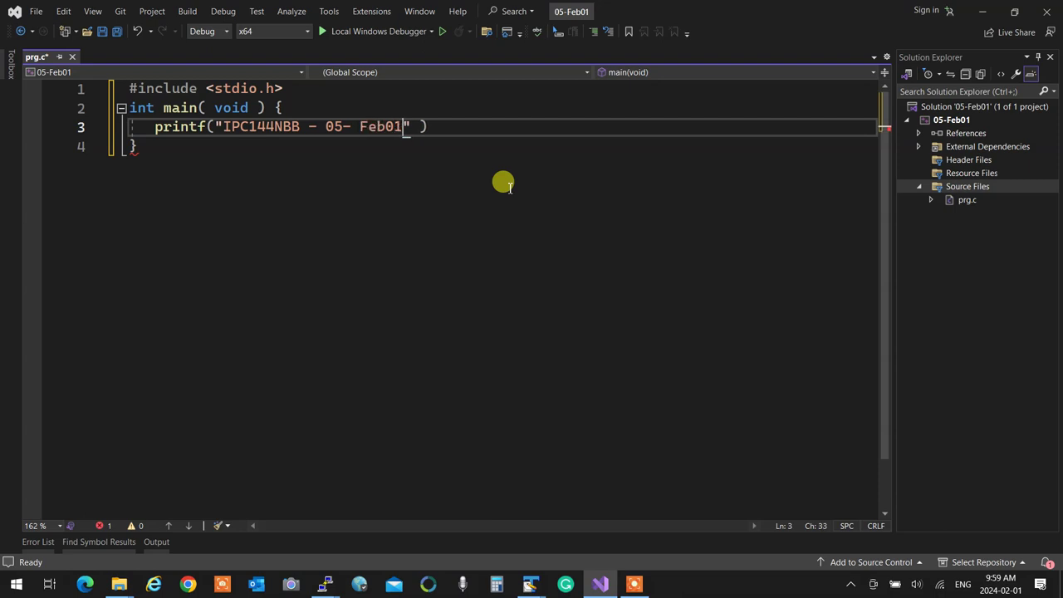
text(!\n)
key(End)
text(;)
Step: Add return 0; after the printf statement, run the program without debugging and dismiss its console
key(Return)
text(return 0;)
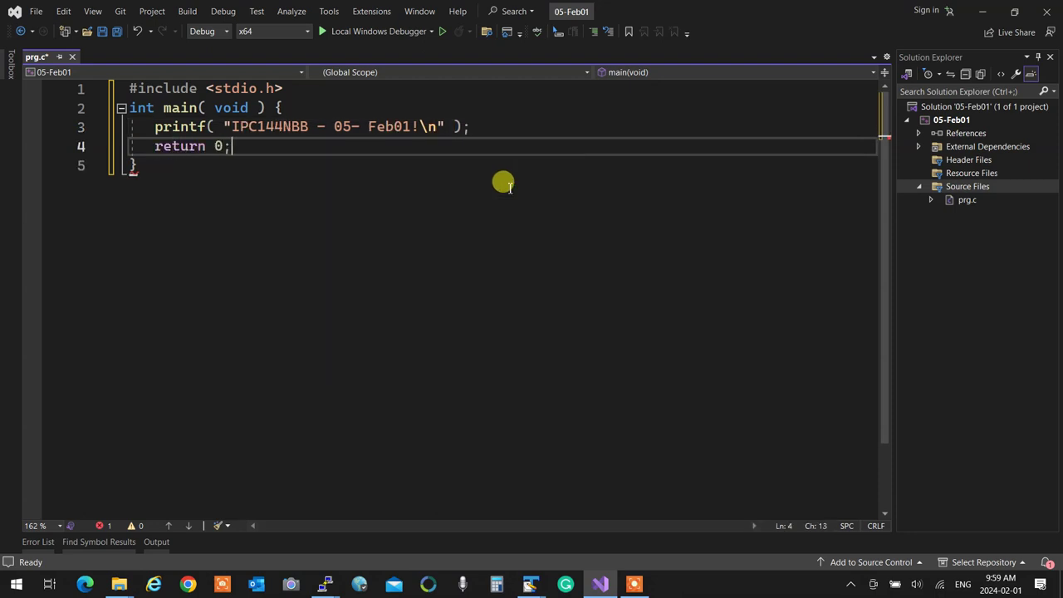
key(ctrl+F5)
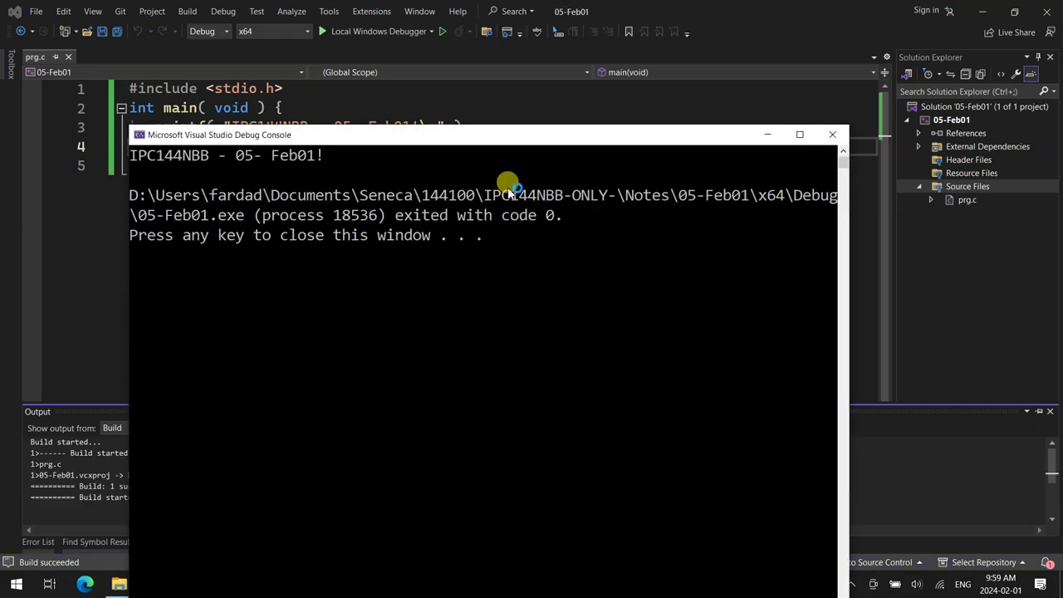
key(Return)
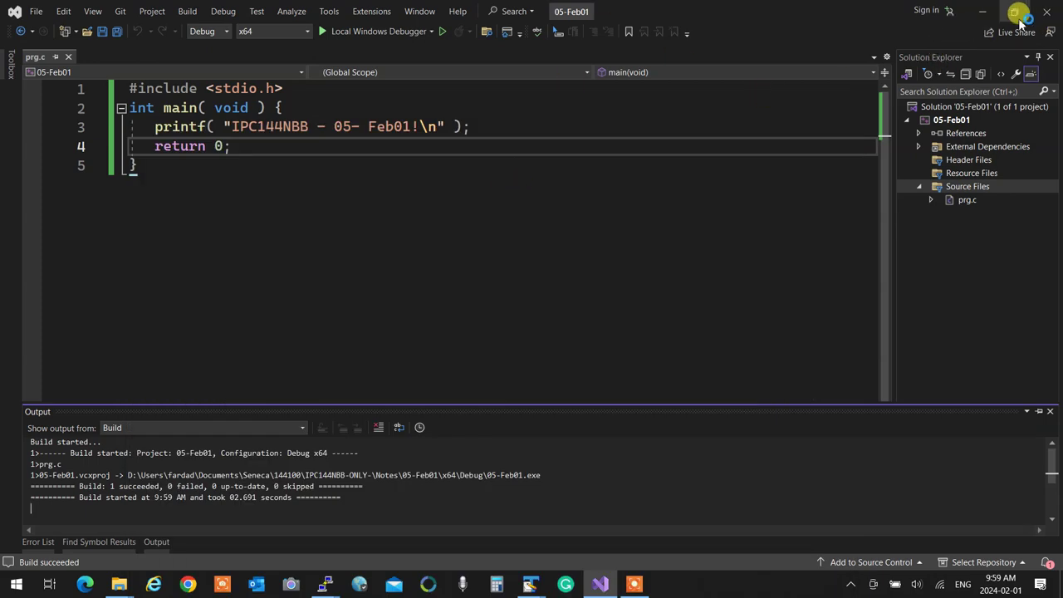
Step: Close Visual Studio, switch to the File Explorer window with the 144100 folder and move it fully onto the screen
click(1046, 12)
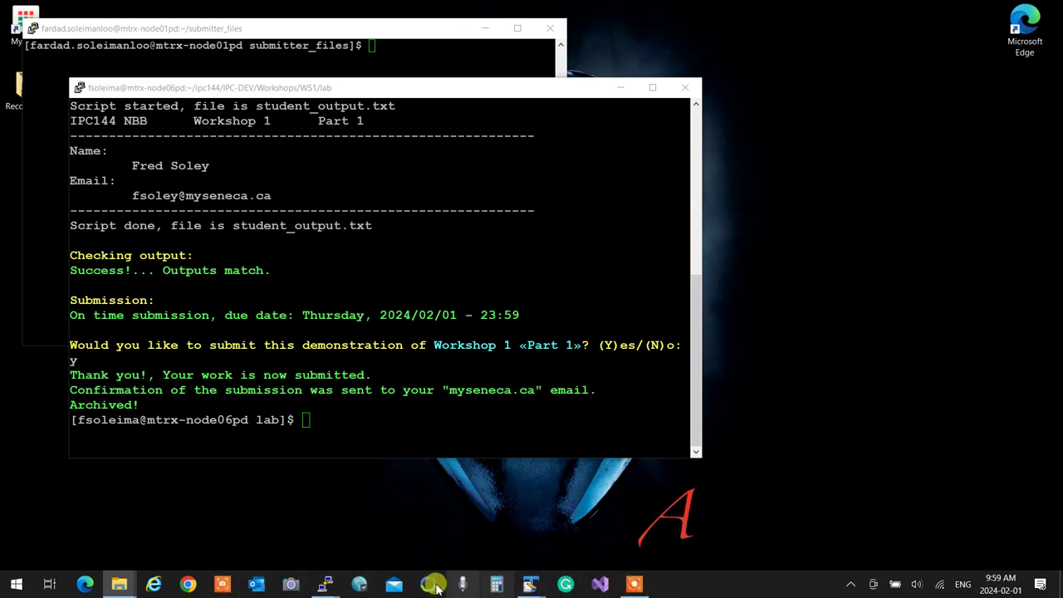
mouse_move(125, 581)
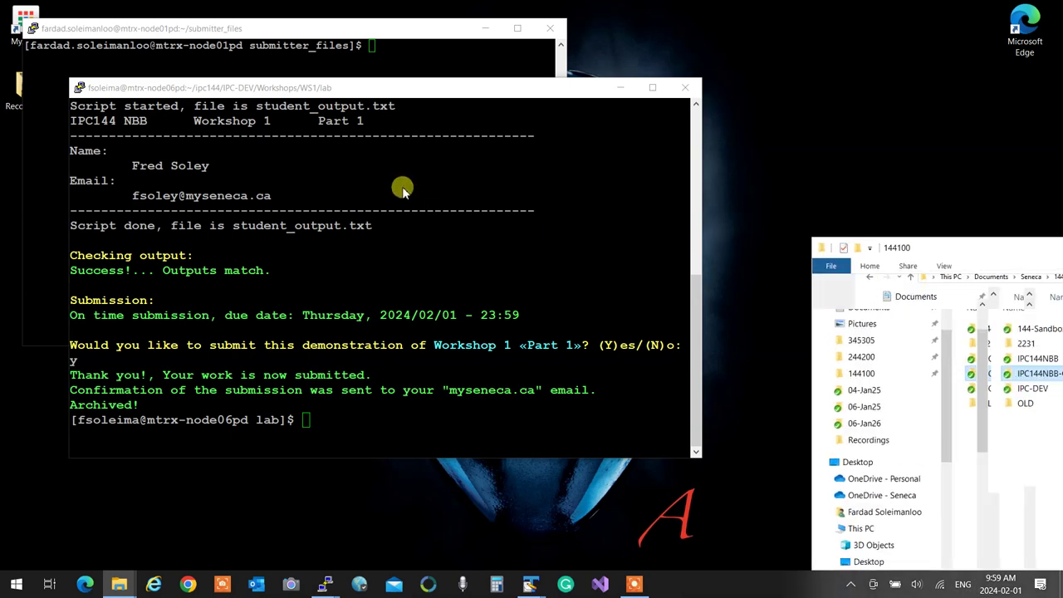
drag(955, 112, 323, 46)
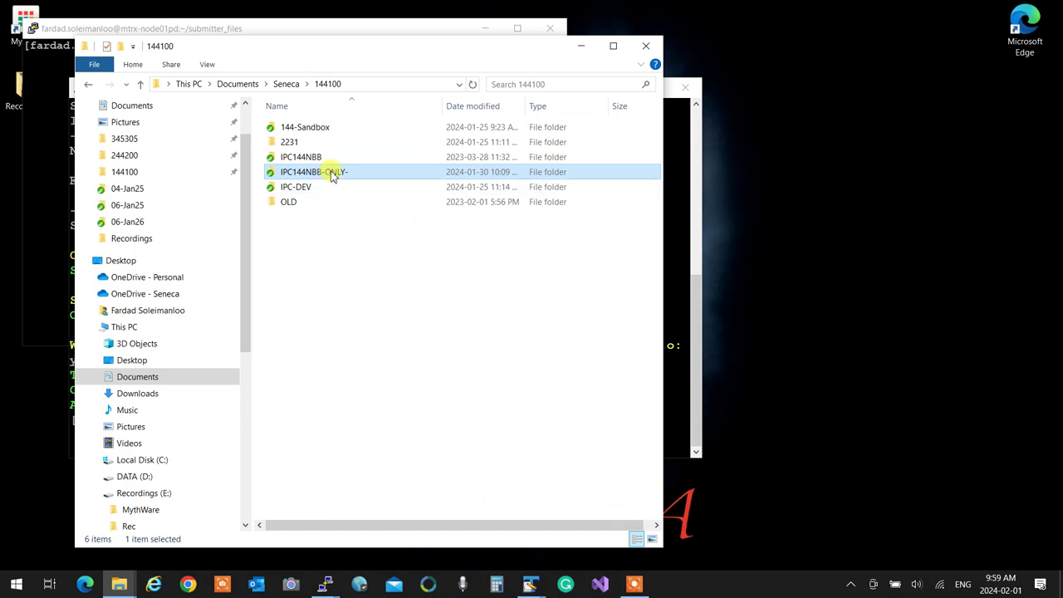
mouse_move(331, 175)
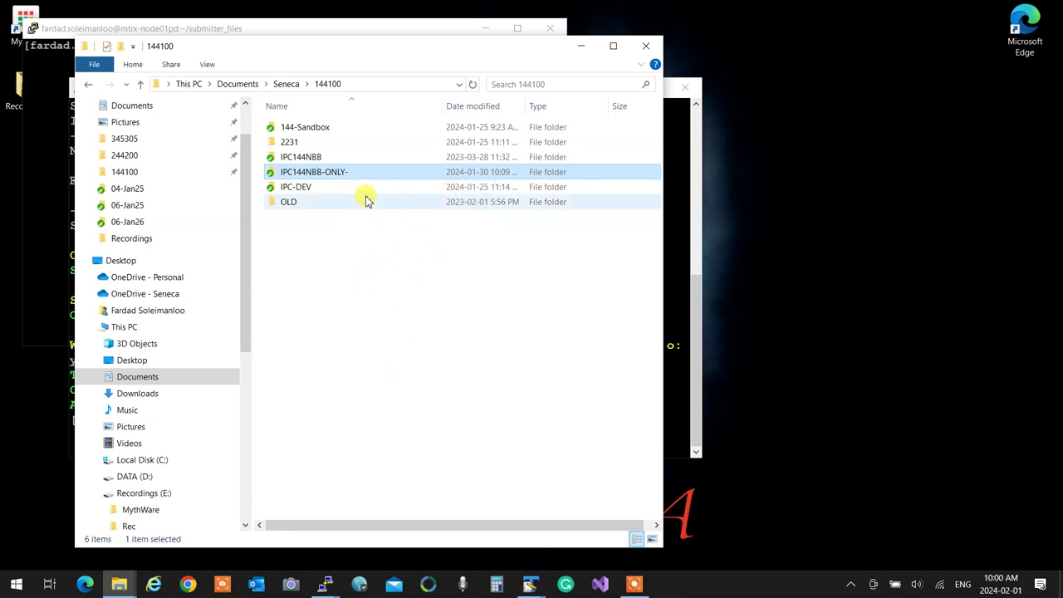
Step: Pull the main branch from origin into the IPC144NBB-ONLY- repository with TortoiseGit and dismiss the finished pull
double_click(295, 186)
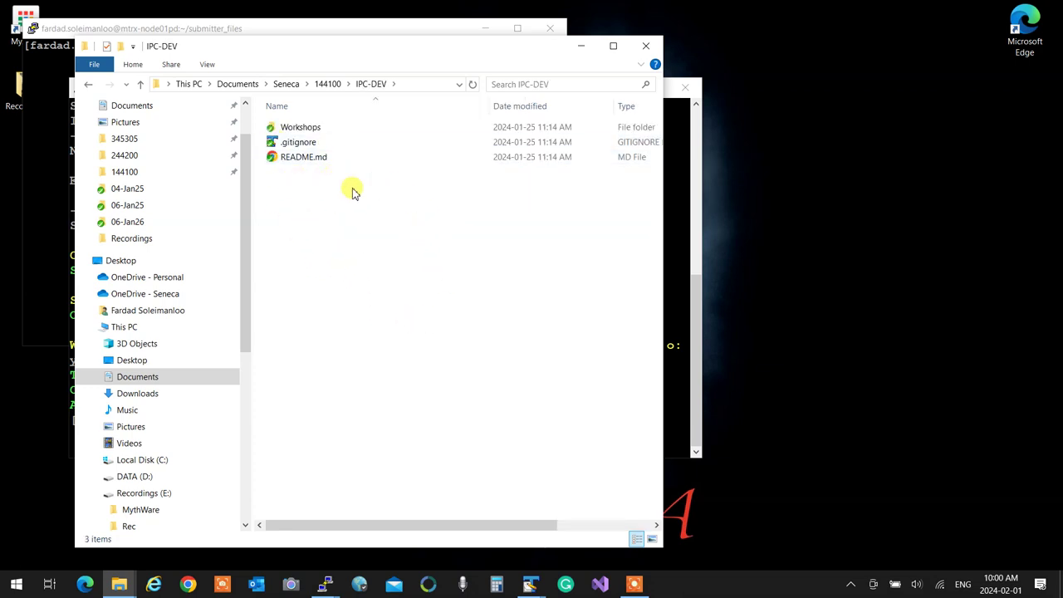
click(89, 85)
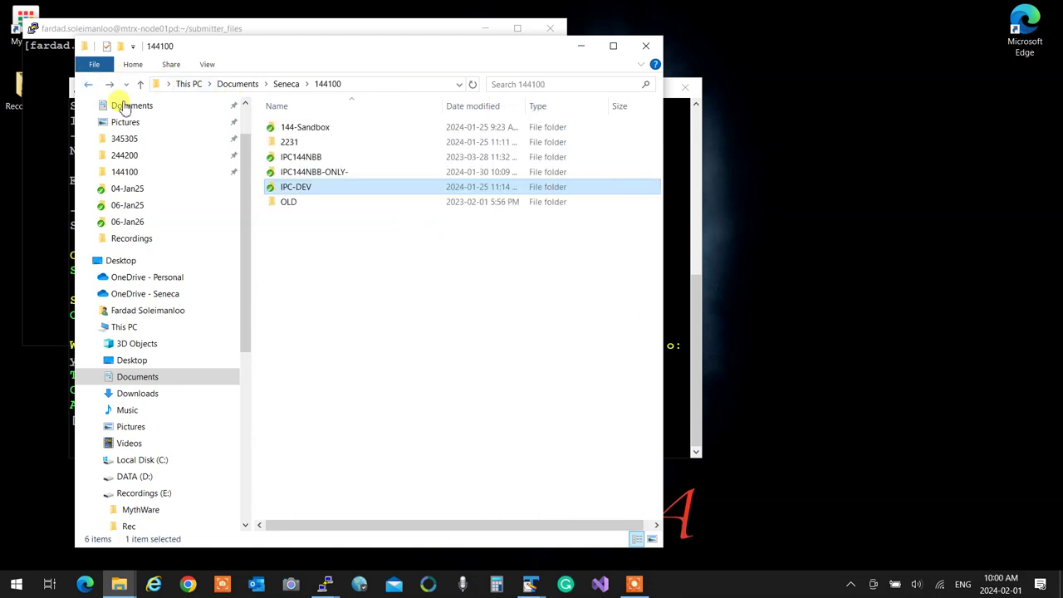
click(311, 176)
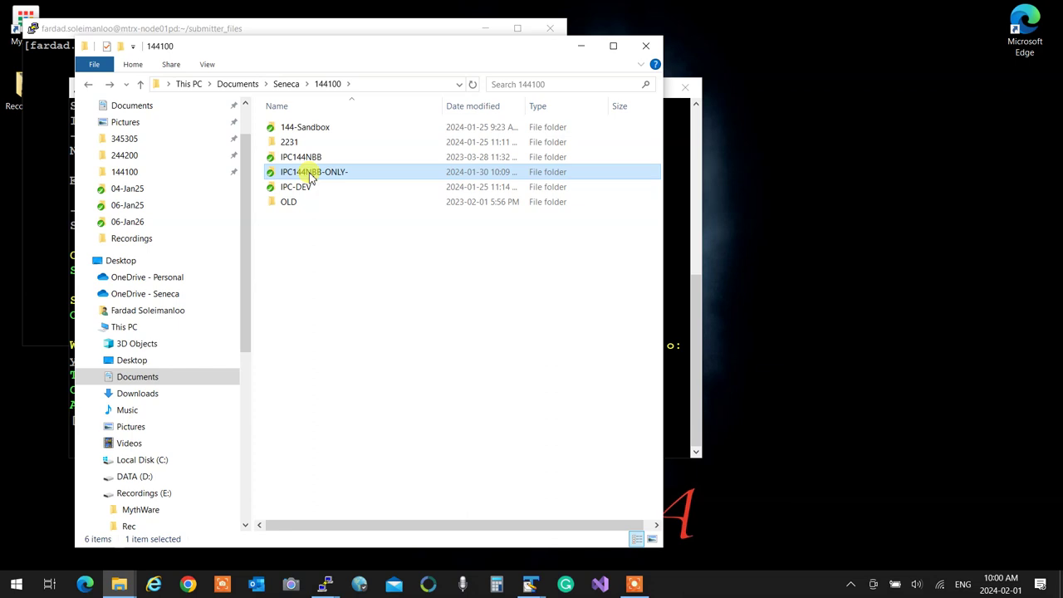
right_click(311, 176)
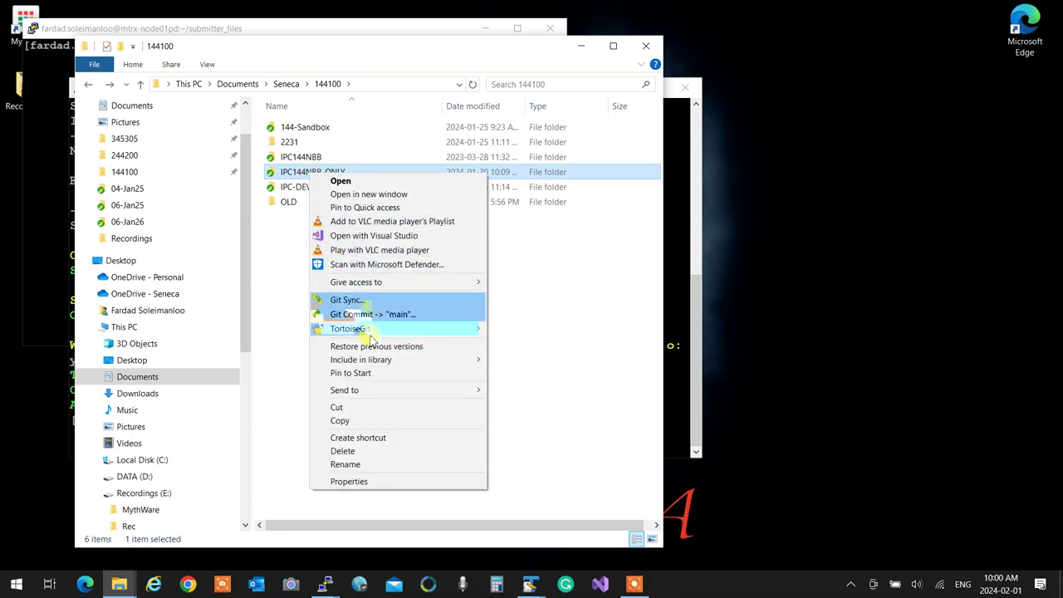
mouse_move(369, 335)
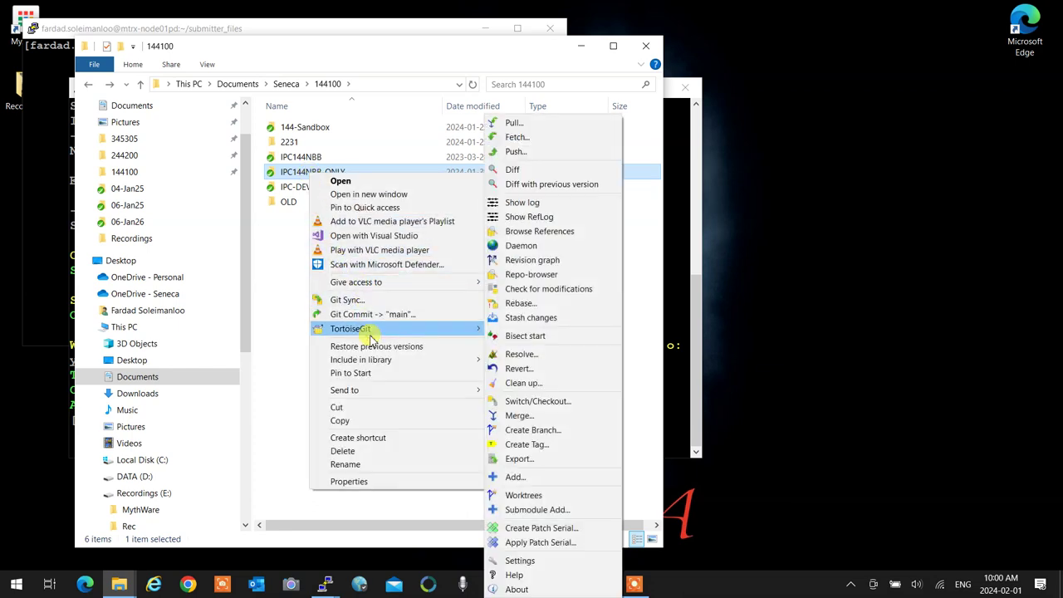
click(536, 125)
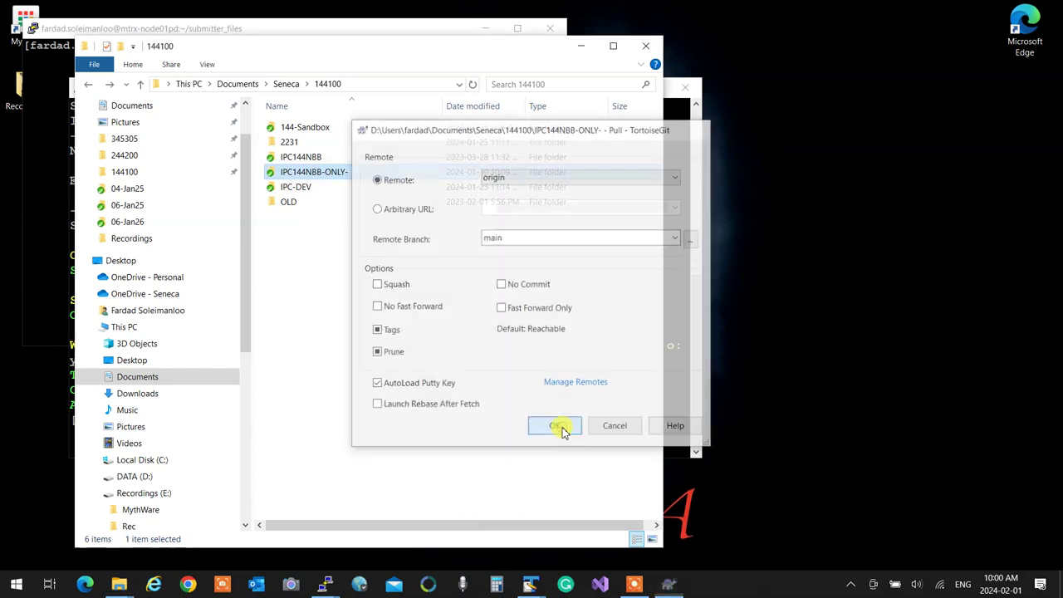
click(554, 425)
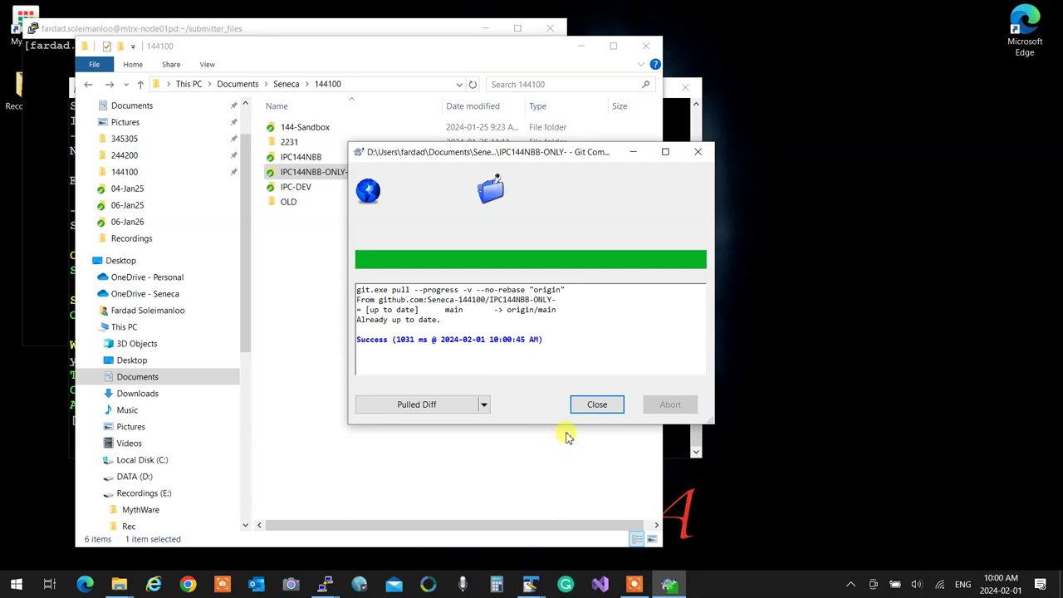
click(597, 405)
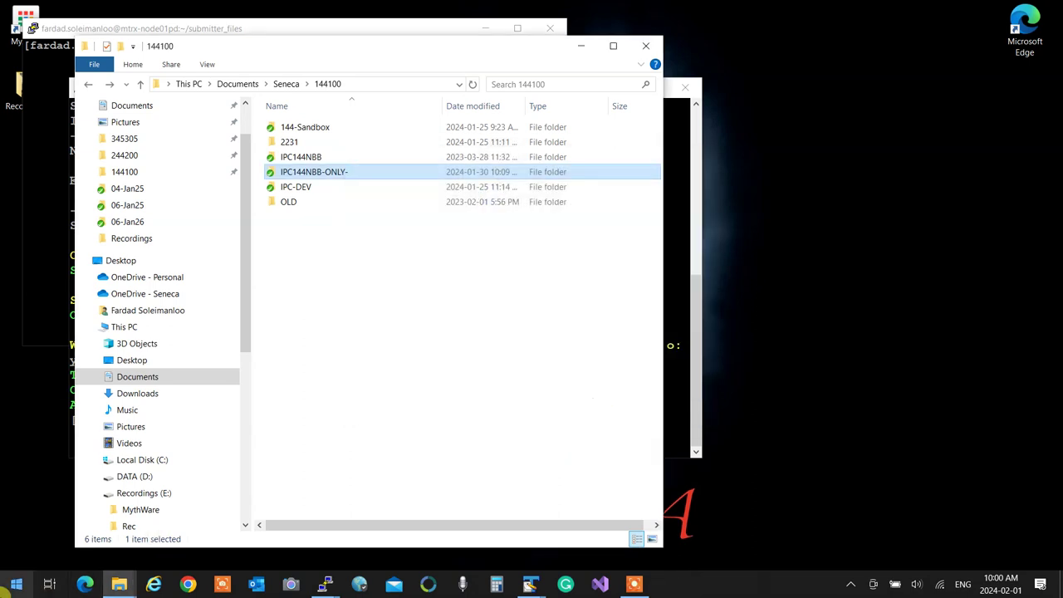
Step: Find and launch Git Bash, then place its window clear of the folder names in the 144100 listing
click(18, 586)
text(git)
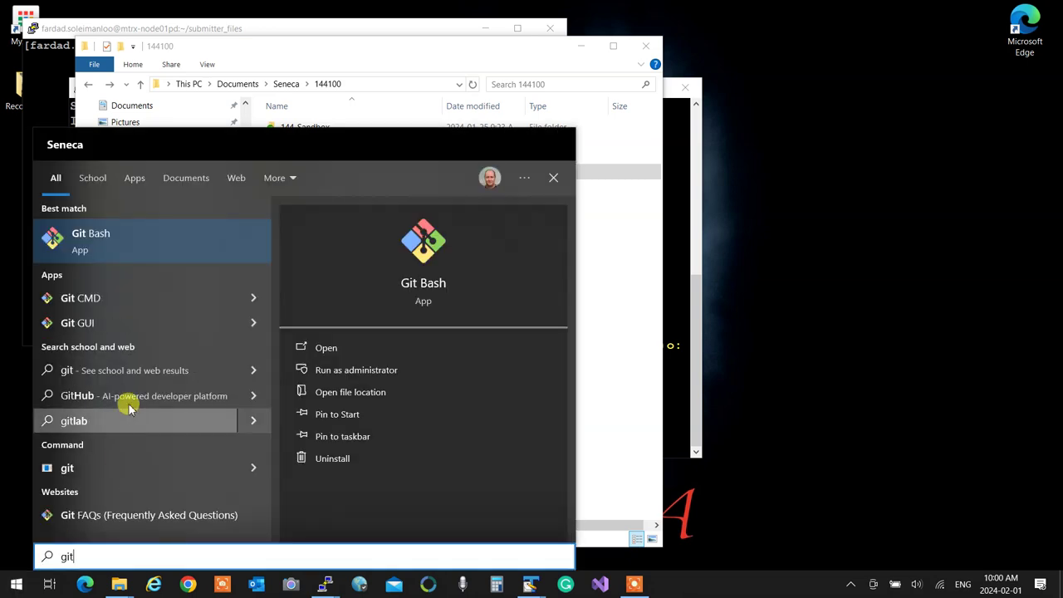
click(124, 241)
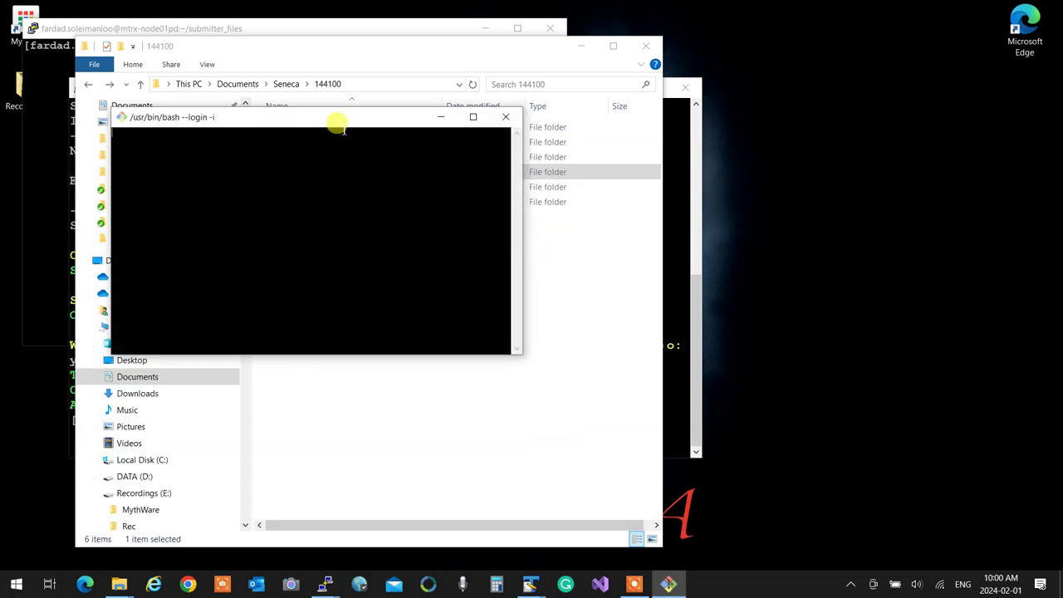
drag(340, 124, 611, 146)
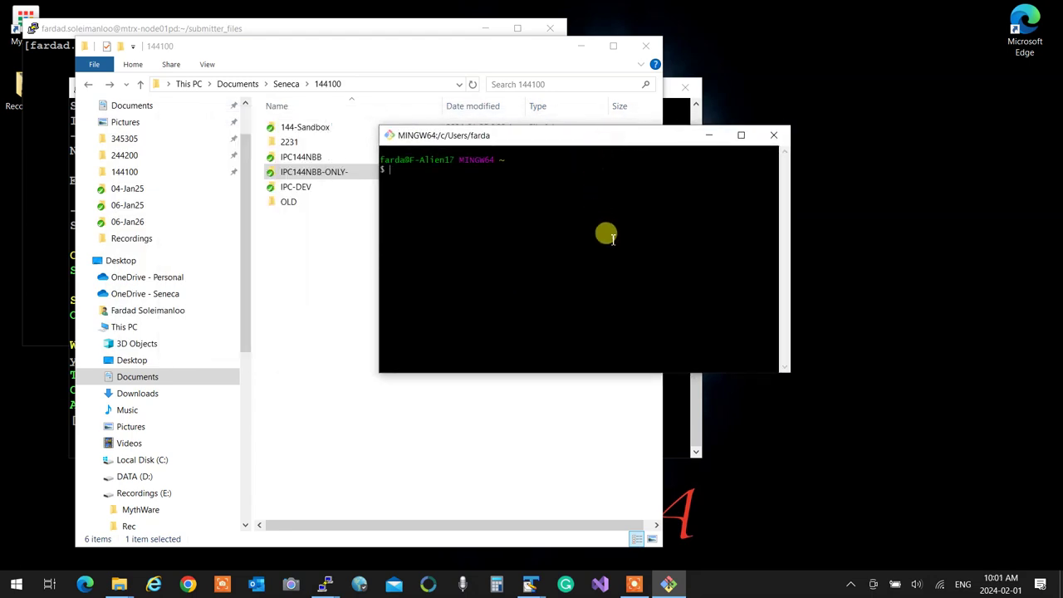
Step: Copy the 144100 folder's full path from File Explorer and try to cd to it in Git Bash
click(344, 84)
click(352, 84)
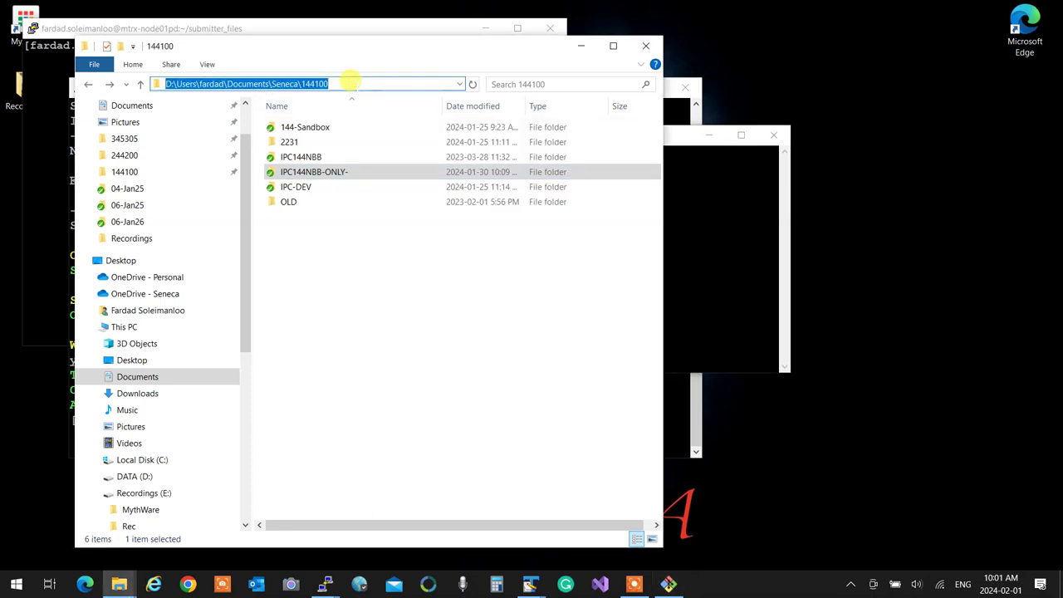
click(717, 230)
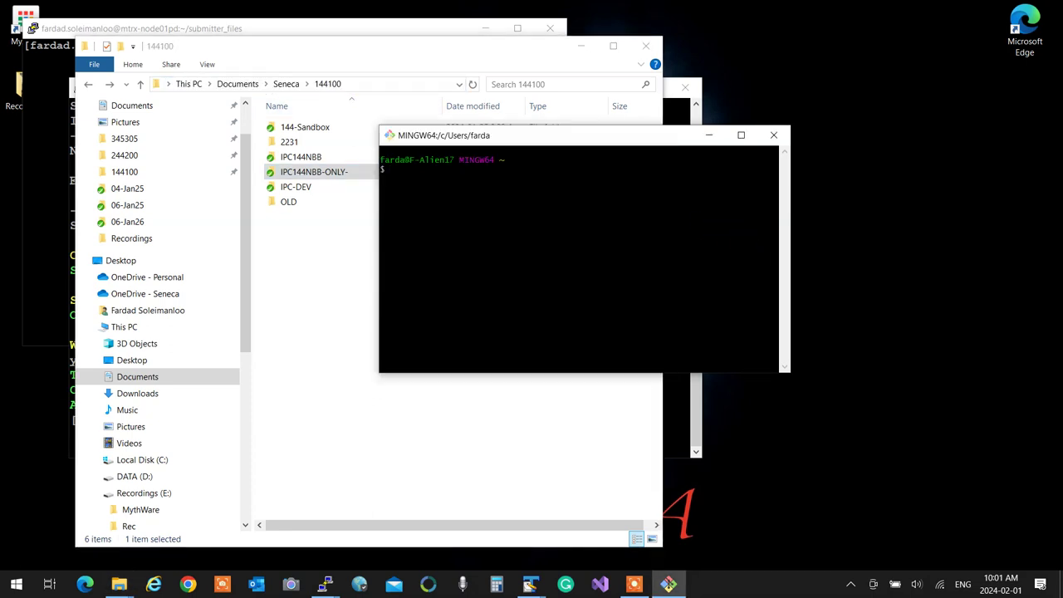
text(cd)
right_click(663, 292)
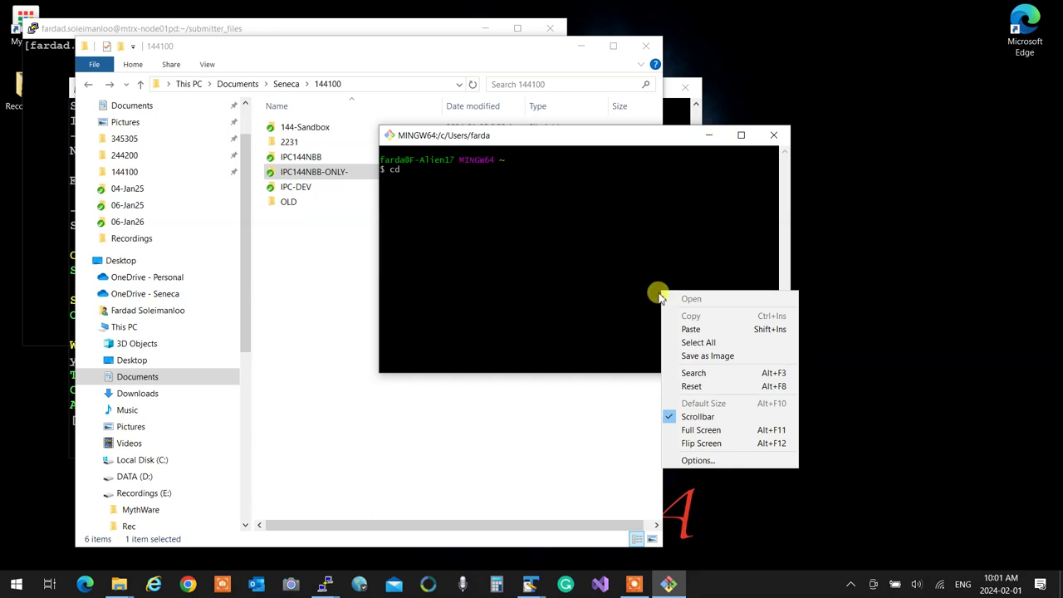
click(690, 329)
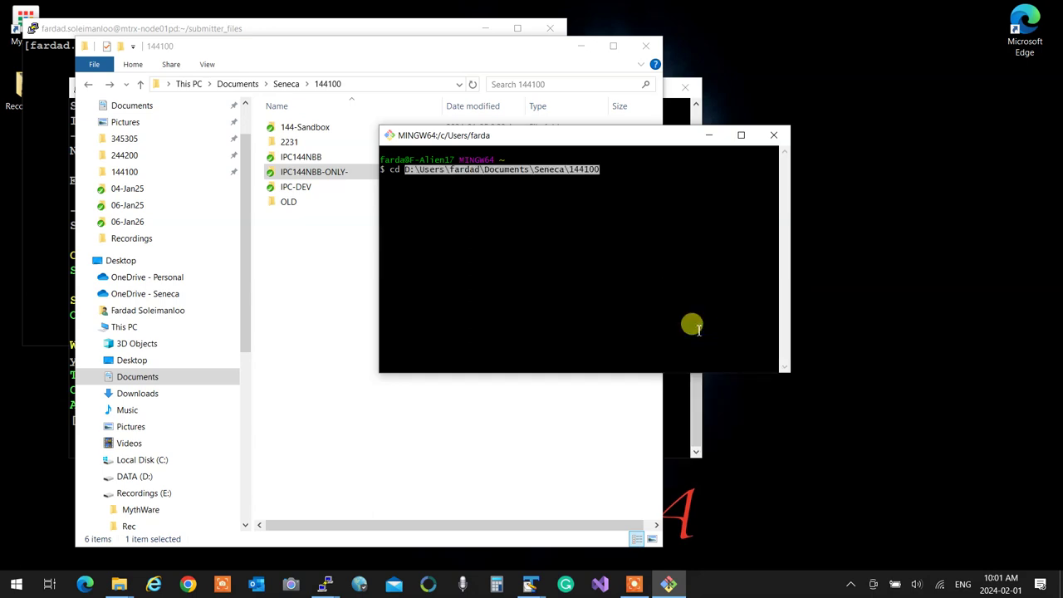
key(Return)
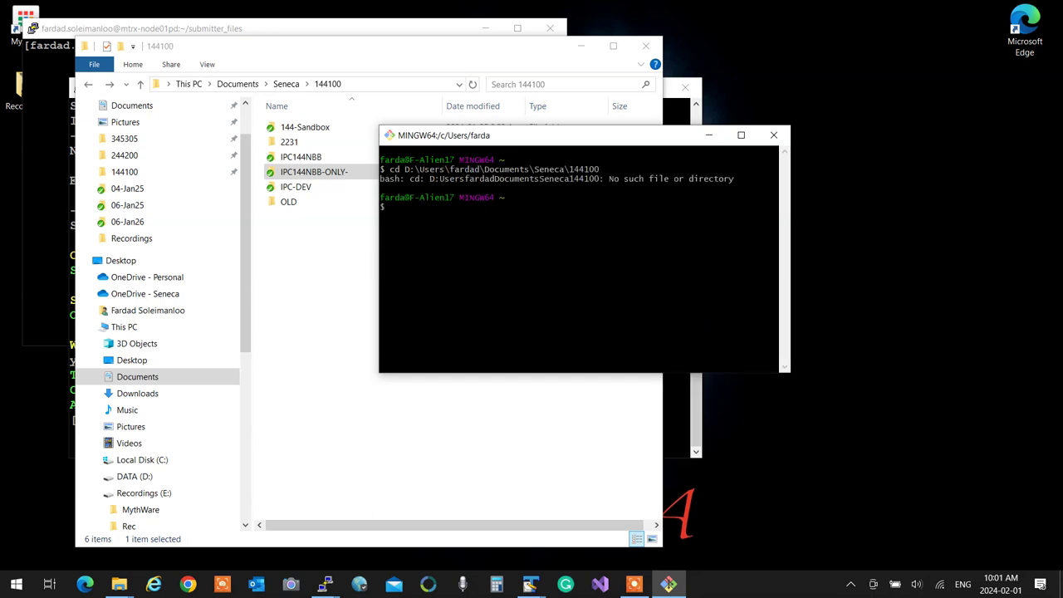
Step: Try to switch the shell to drive D: with "D:", running pwd before and after the attempt
text(pwd)
key(Return)
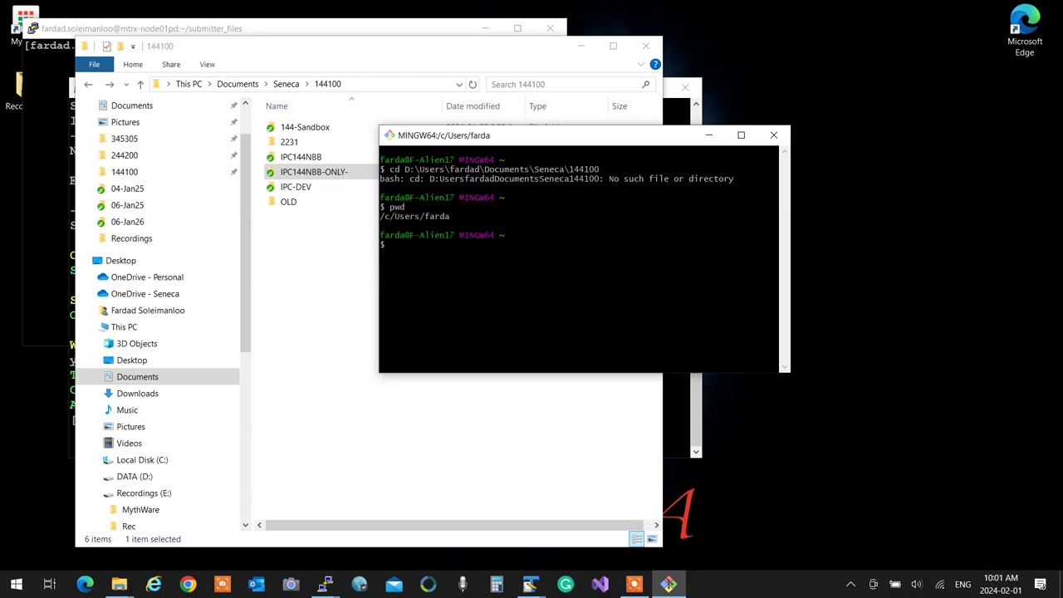
text(D:)
key(Return)
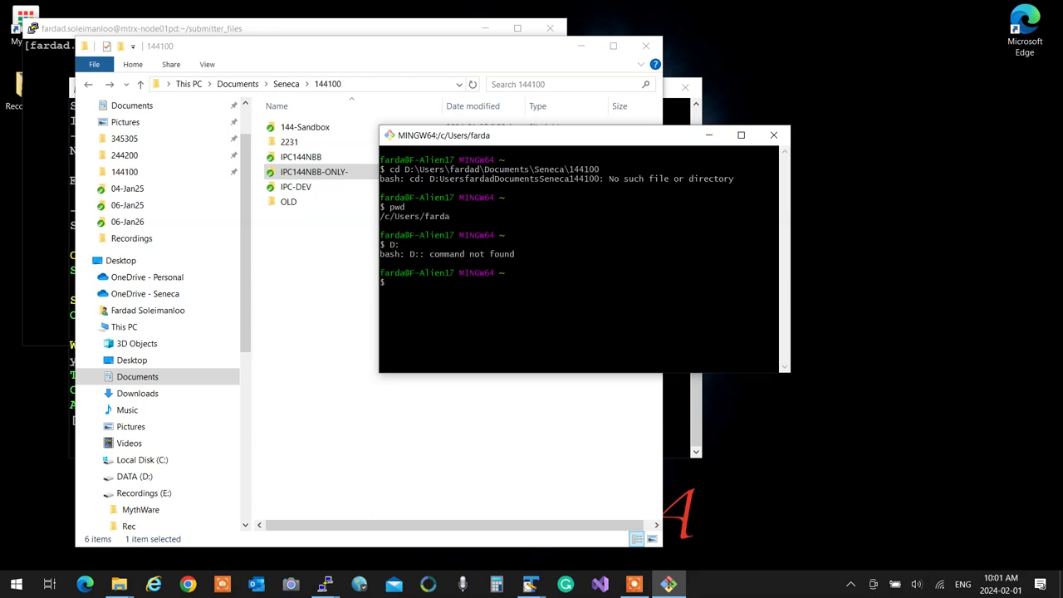
text(pwd)
key(Return)
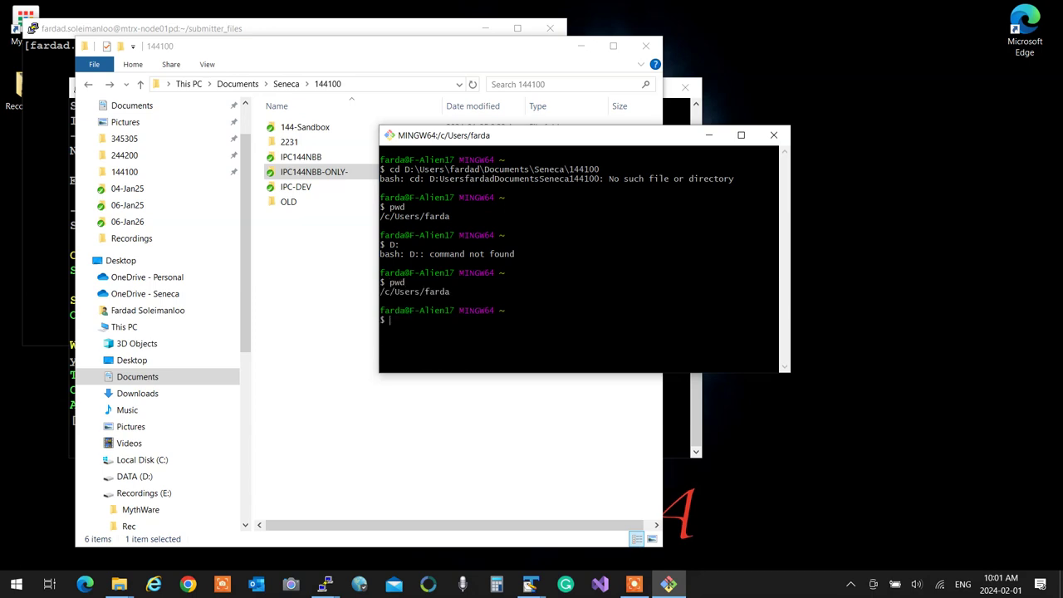
Step: Try to cd to the copied 144100 folder path with the D: prefix removed
text(cd)
right_click(612, 328)
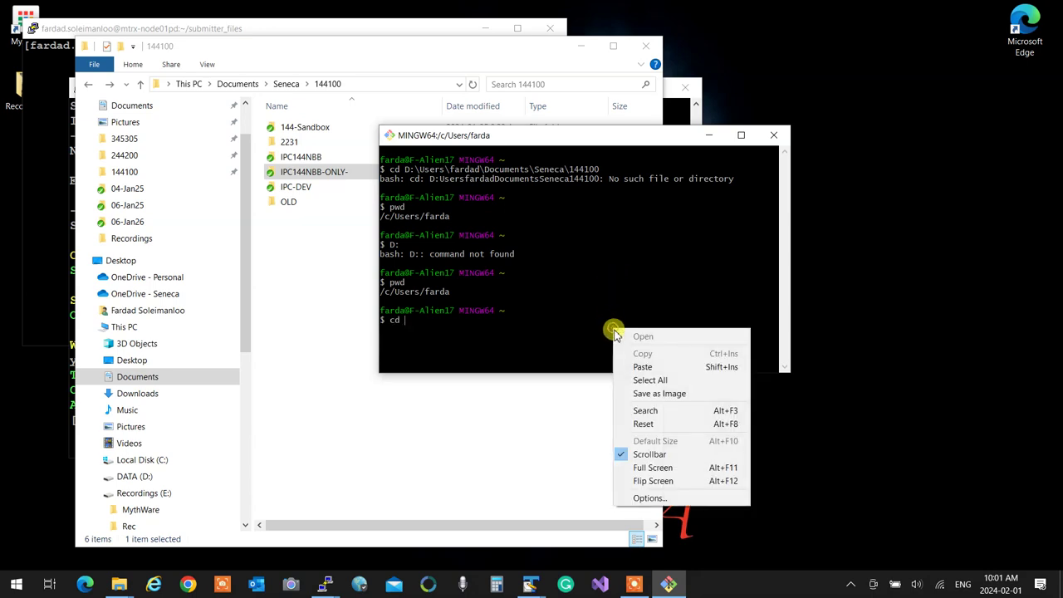
click(656, 367)
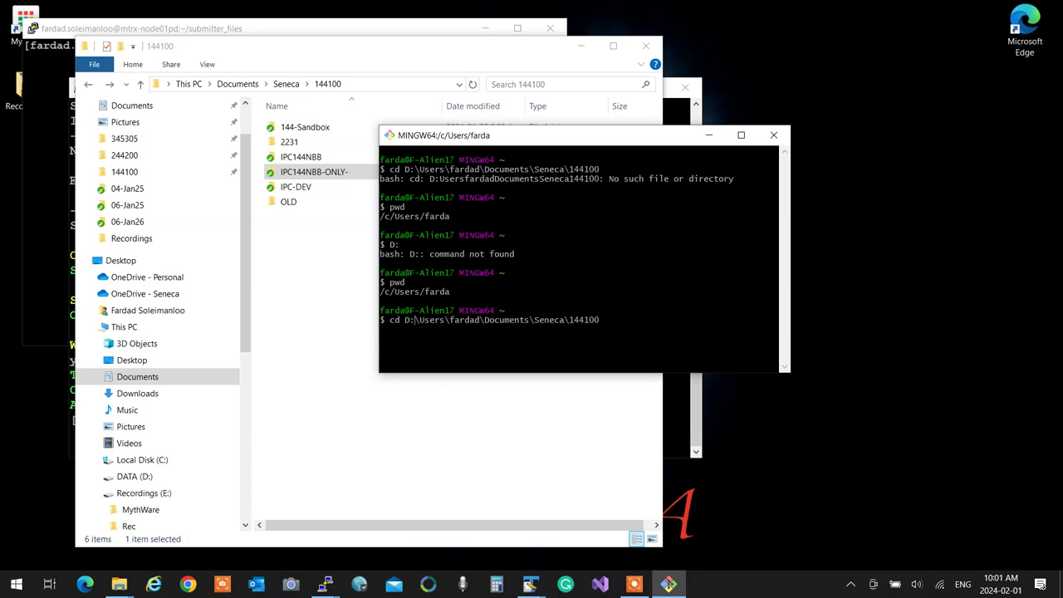
key(BackSpace)
key(BackSpace)
key(Return)
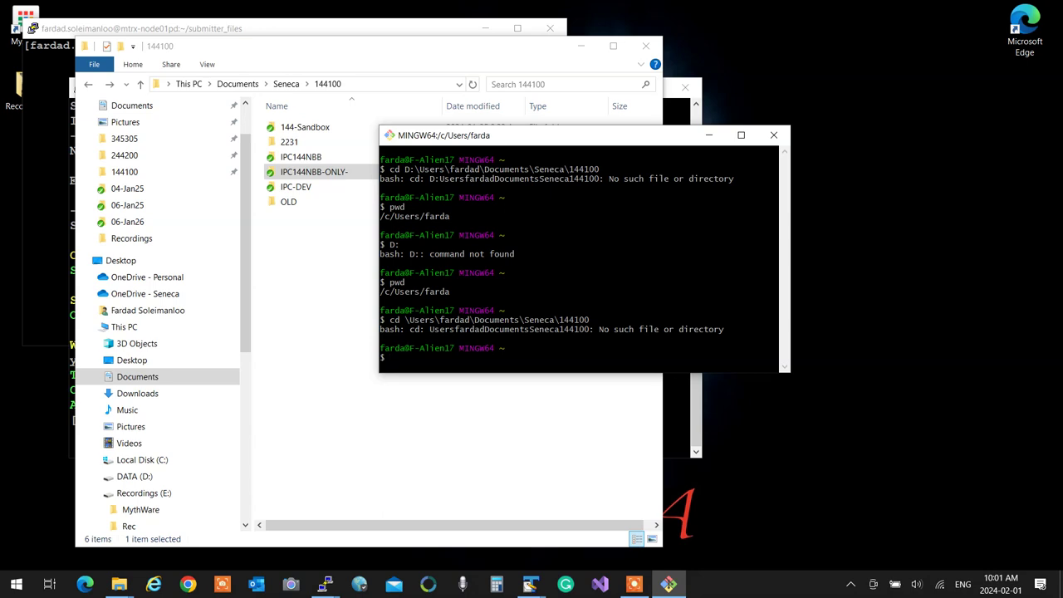
Step: Recall the last cd command, replace every backslash in its path with a forward slash, and try running it
key(Up)
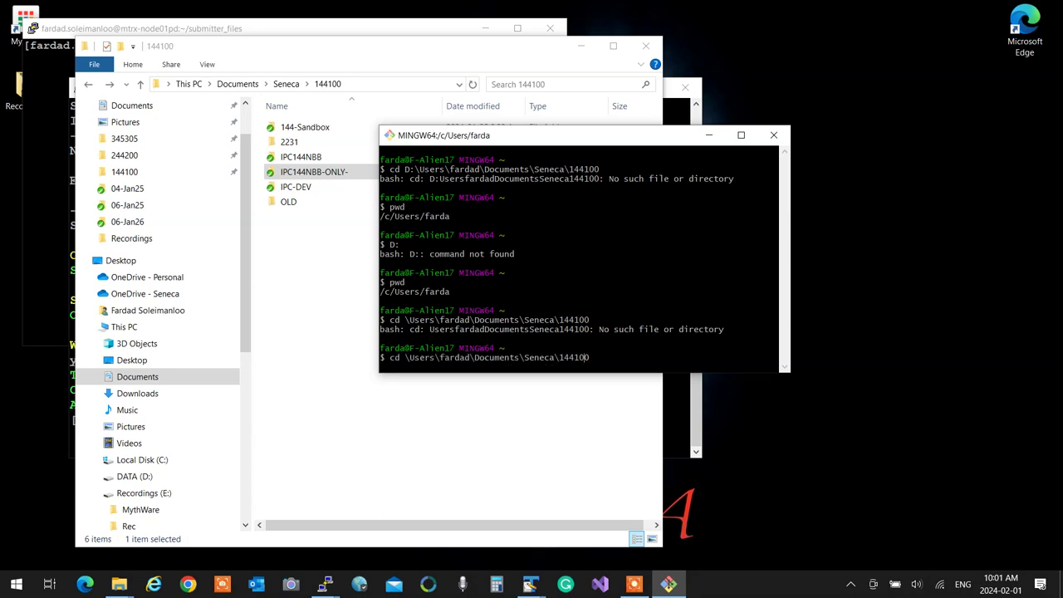
key(BackSpace)
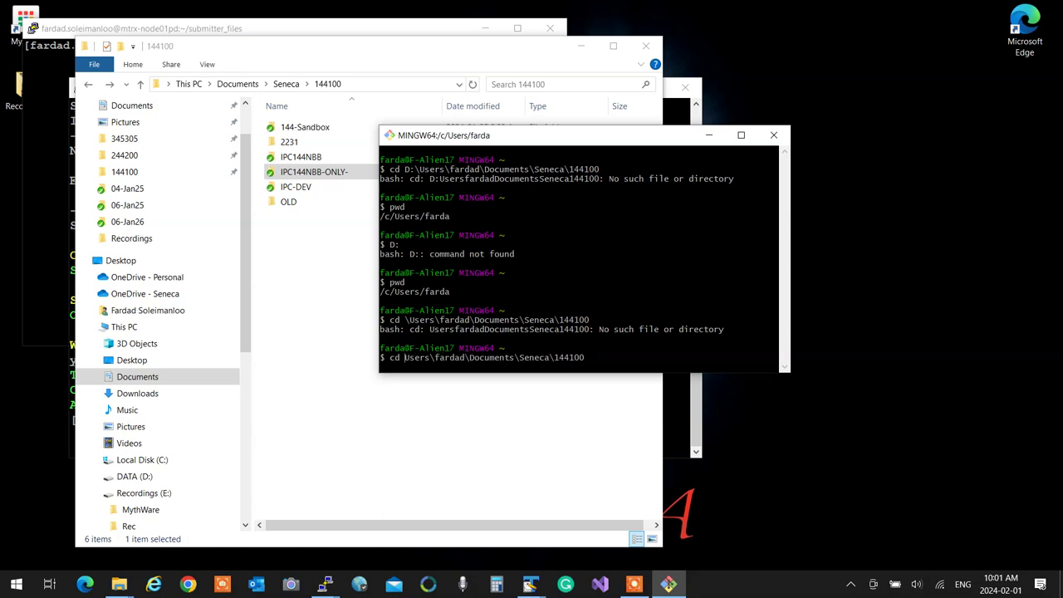
text(/)
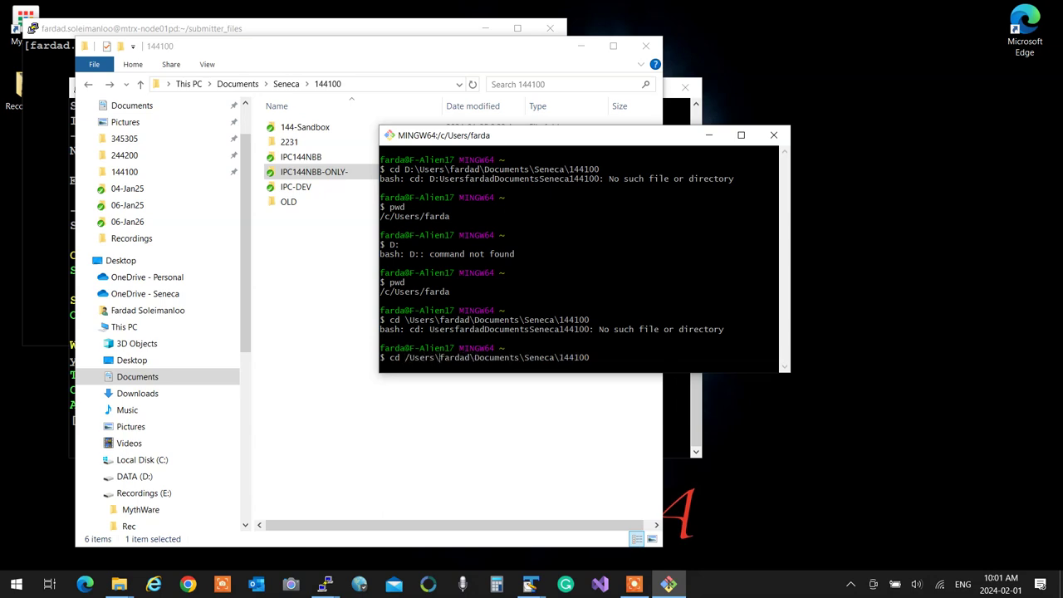
key(BackSpace)
text(/)
key(BackSpace)
text(/)
key(BackSpace)
text(/)
key(Return)
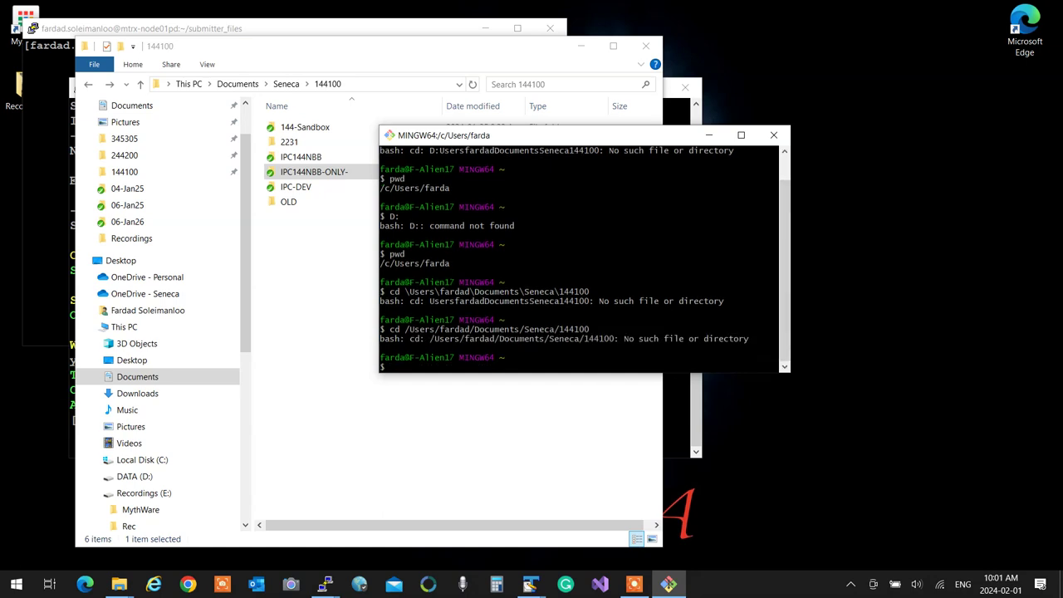
Step: List the home directory with ls, run a plain cd, and look through the listed folders and files
text(ls)
key(Return)
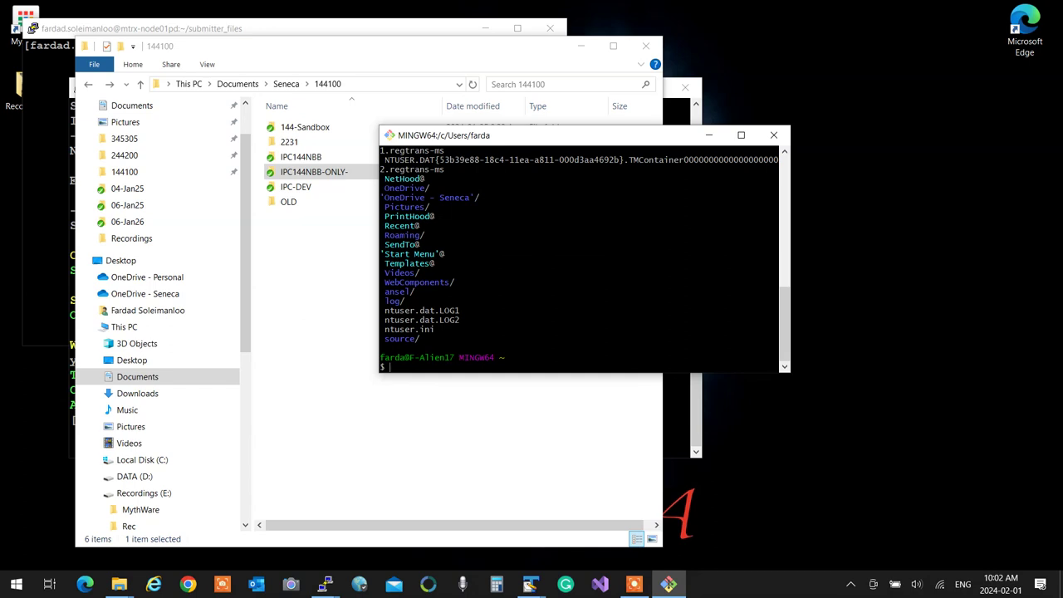
text(cd)
key(Return)
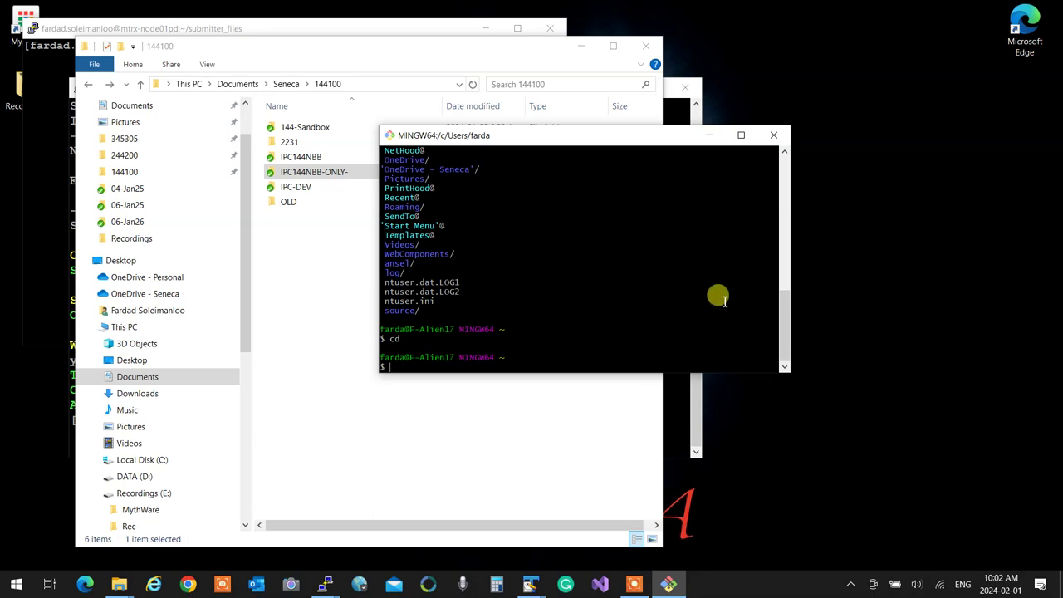
scroll(643, 303, up, 1)
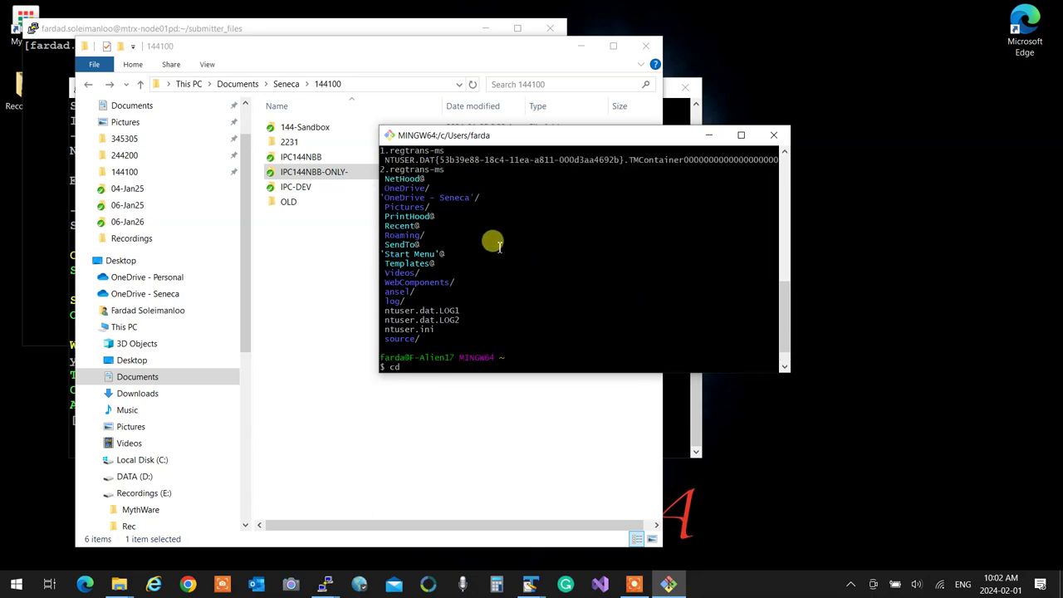
scroll(492, 243, down, 1)
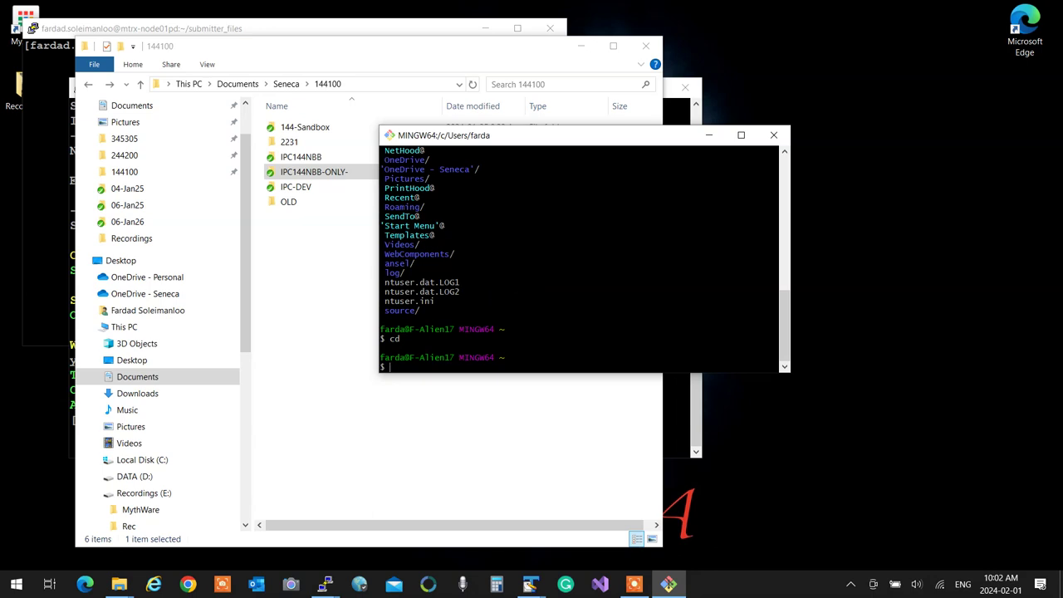
key(Return)
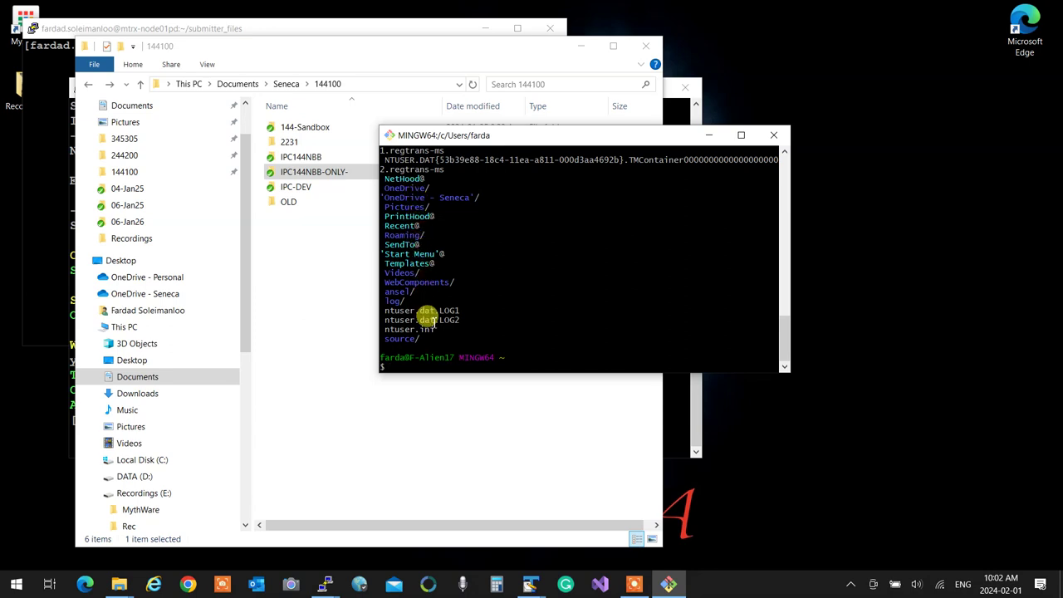
drag(432, 308, 438, 328)
click(435, 339)
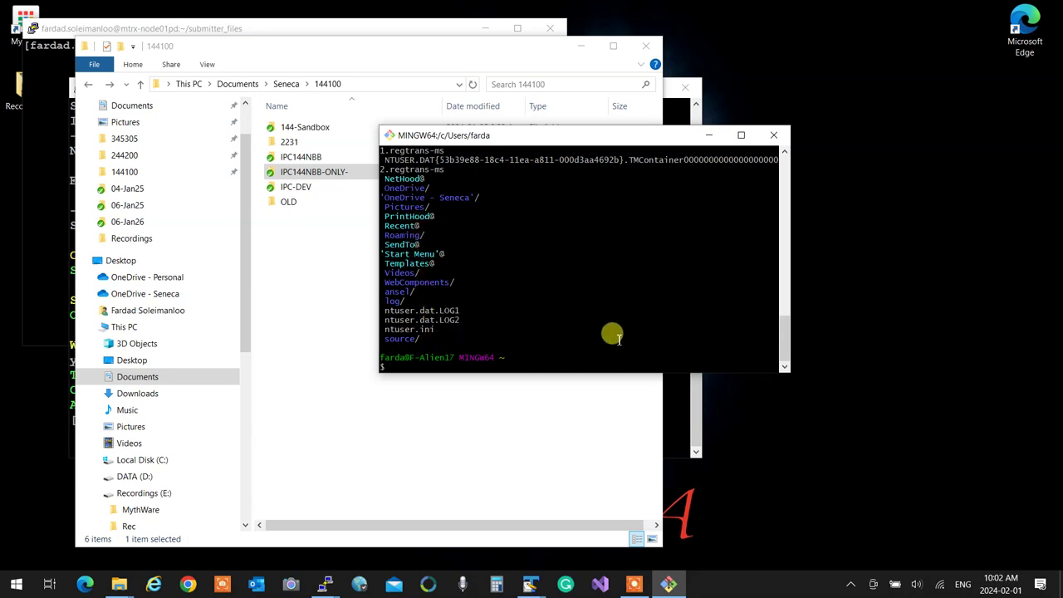
Step: Try to switch the shell to drive C: with "C:" and check the working directory with pwd
text(c:)
key(Return)
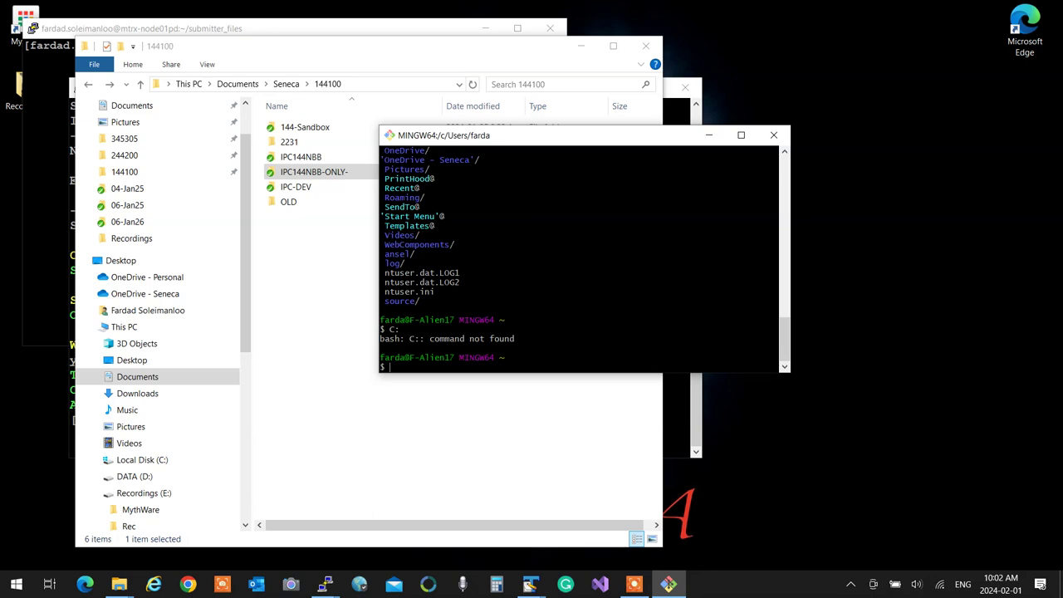
text(pwd)
key(Return)
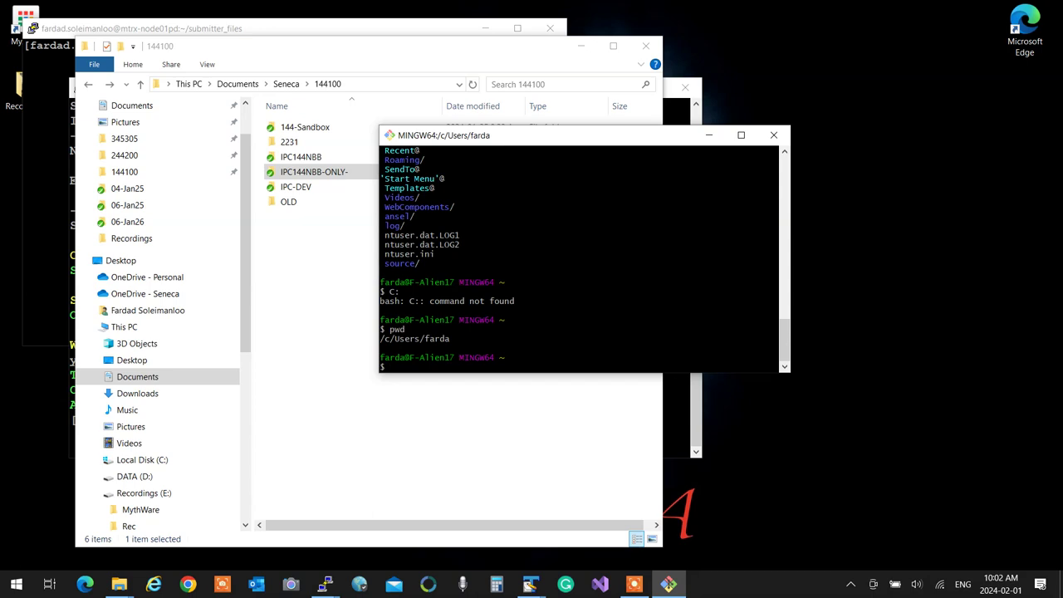
Step: Discard the started cd command and list the contents of the current directory with ls
text(cd)
key(BackSpace)
key(BackSpace)
text(ls)
key(Return)
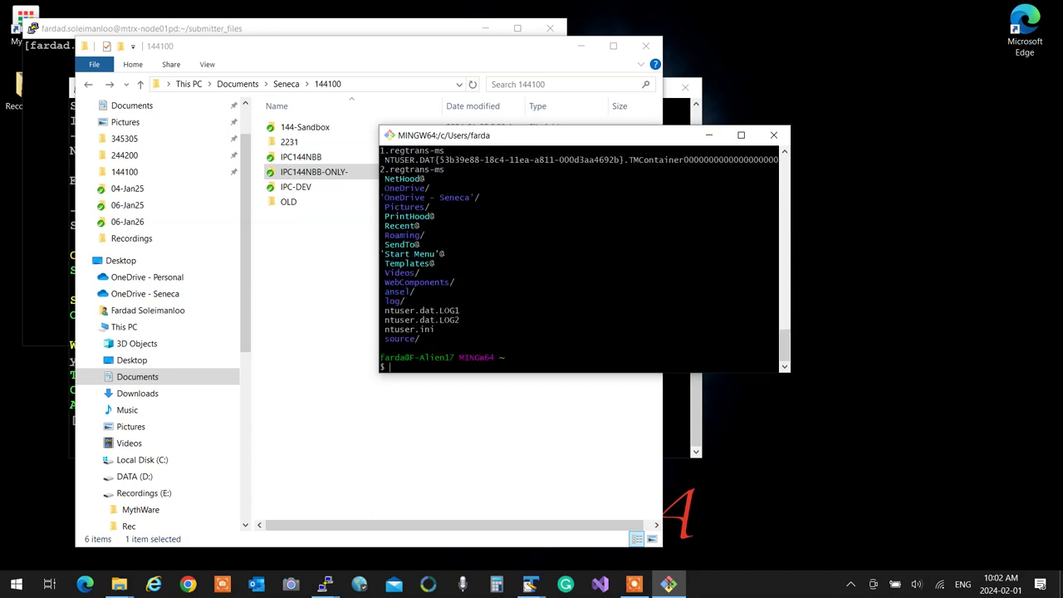
Step: Enter "git pull" at the Git Bash prompt without running it, and move the terminal window clear of the 144100 file list
scroll(432, 212, up, 2)
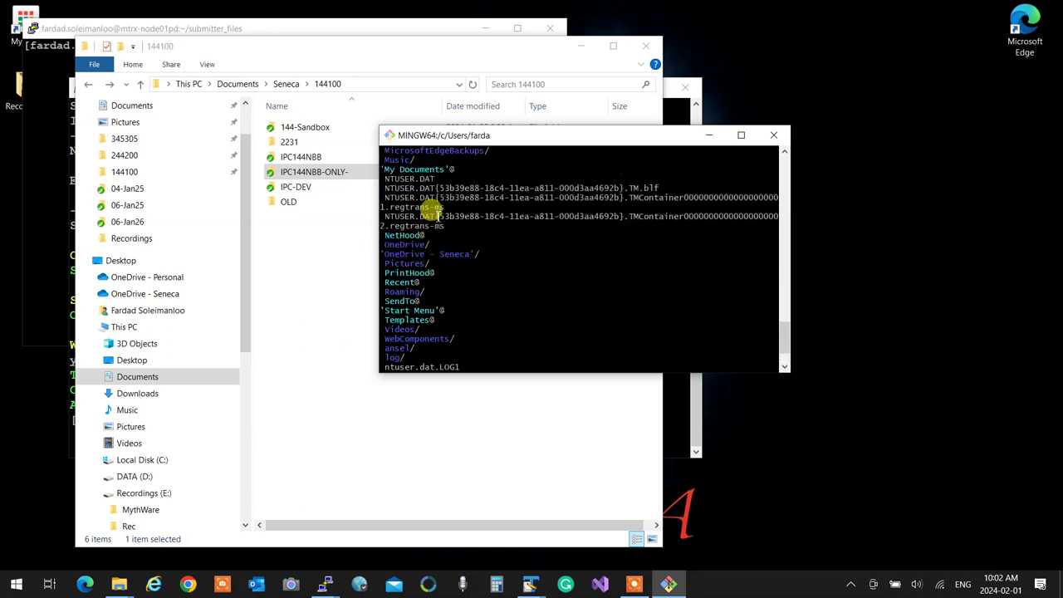
scroll(505, 286, up, 3)
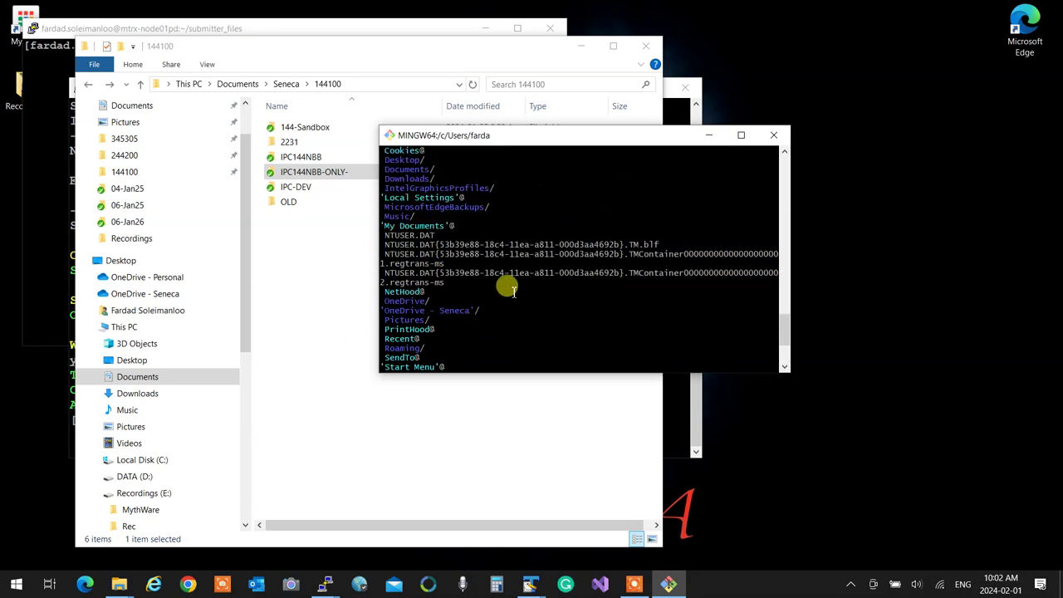
scroll(507, 286, up, 1)
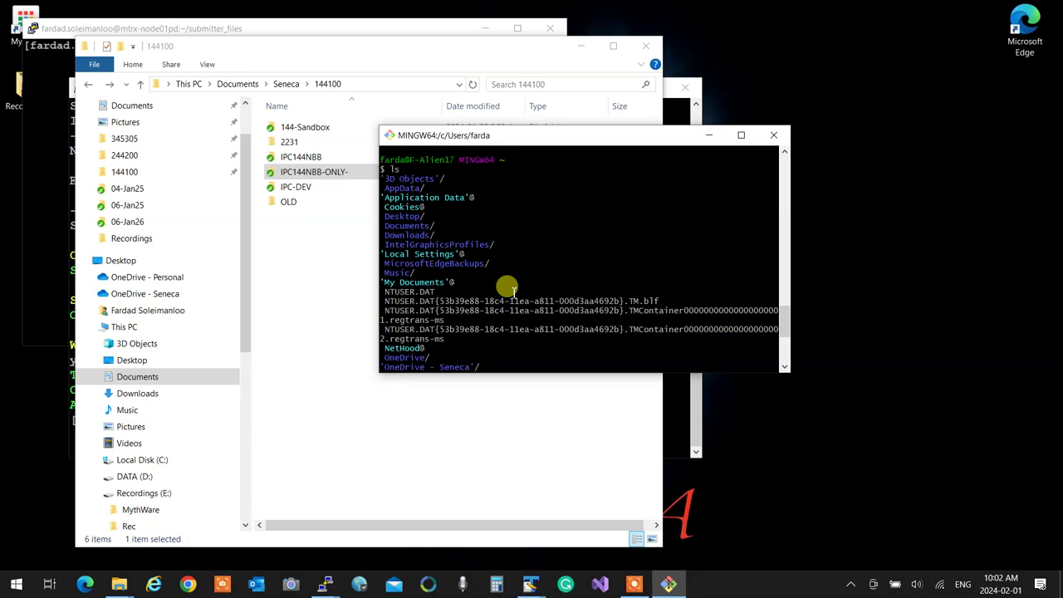
scroll(507, 287, down, 6)
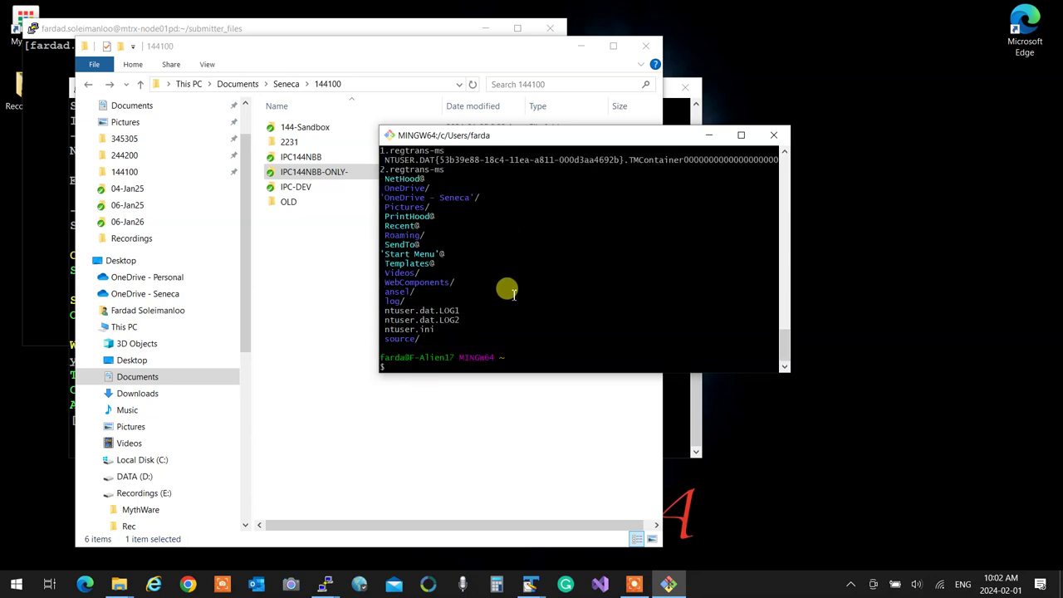
text(git pull)
drag(587, 134, 678, 147)
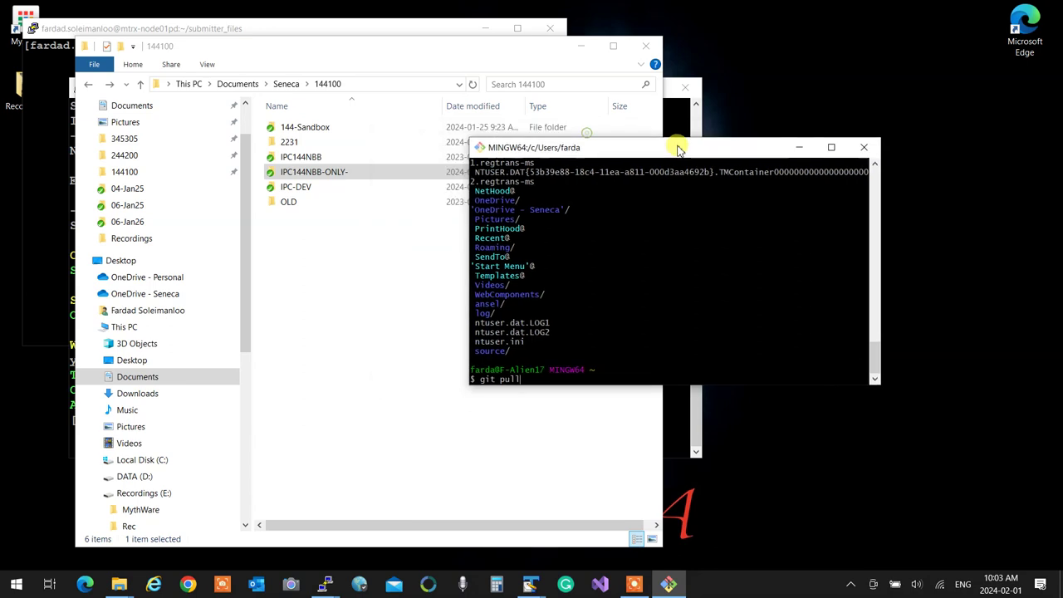
click(292, 176)
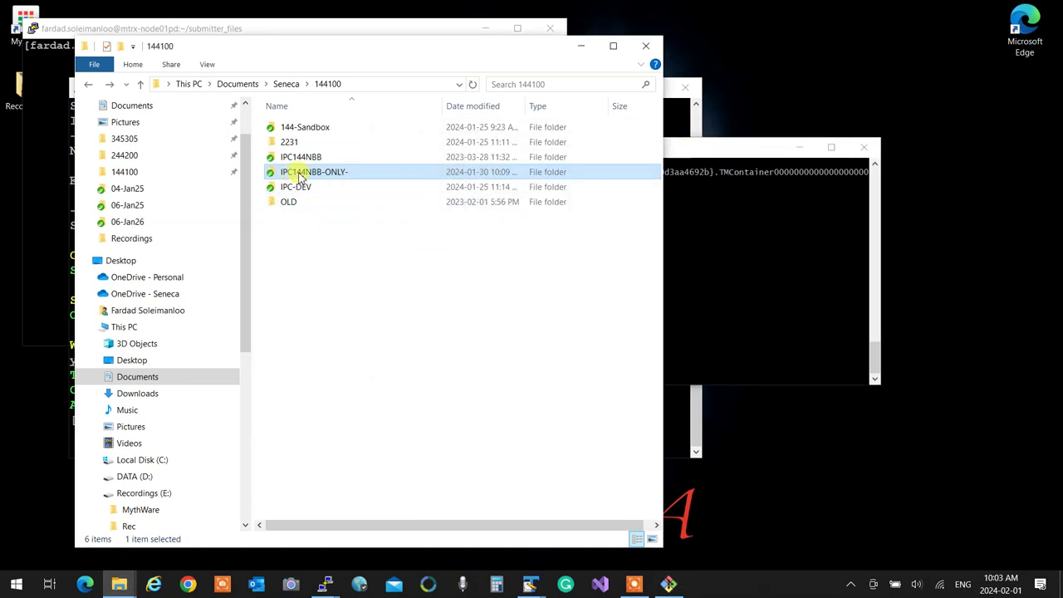
click(739, 224)
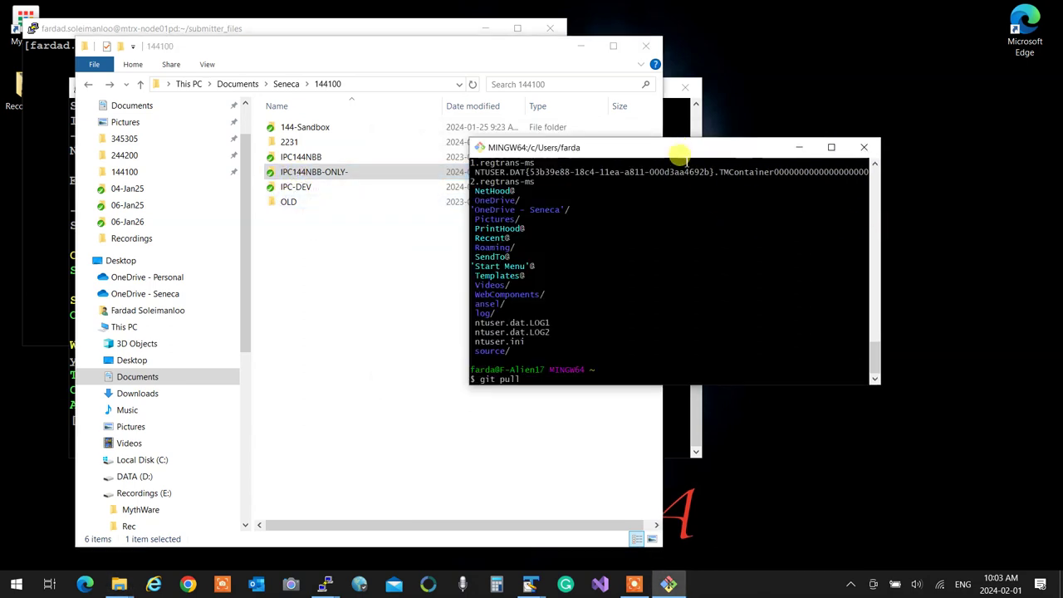
drag(715, 157, 833, 241)
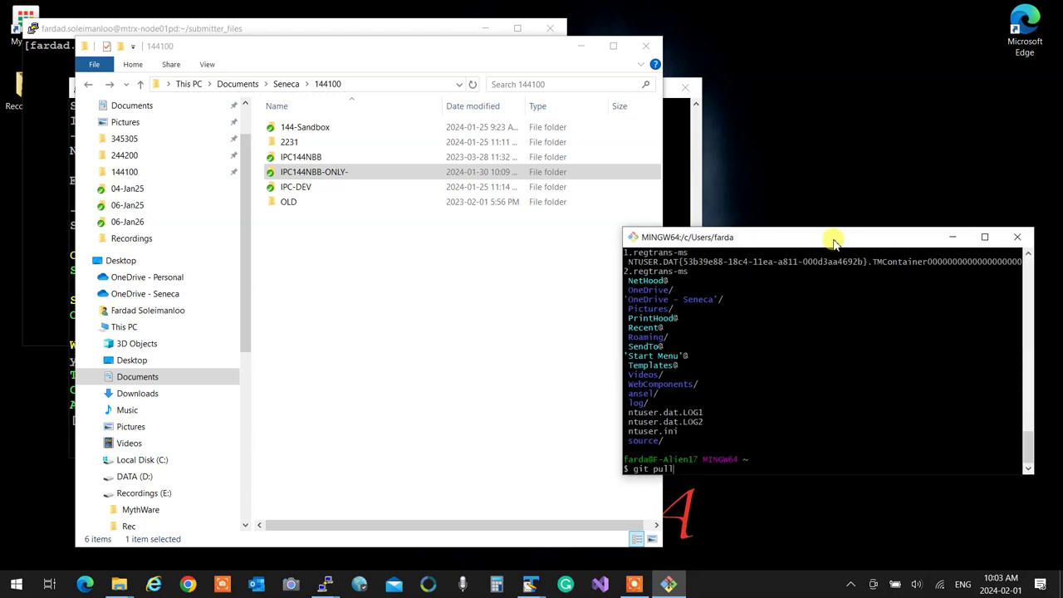
click(519, 290)
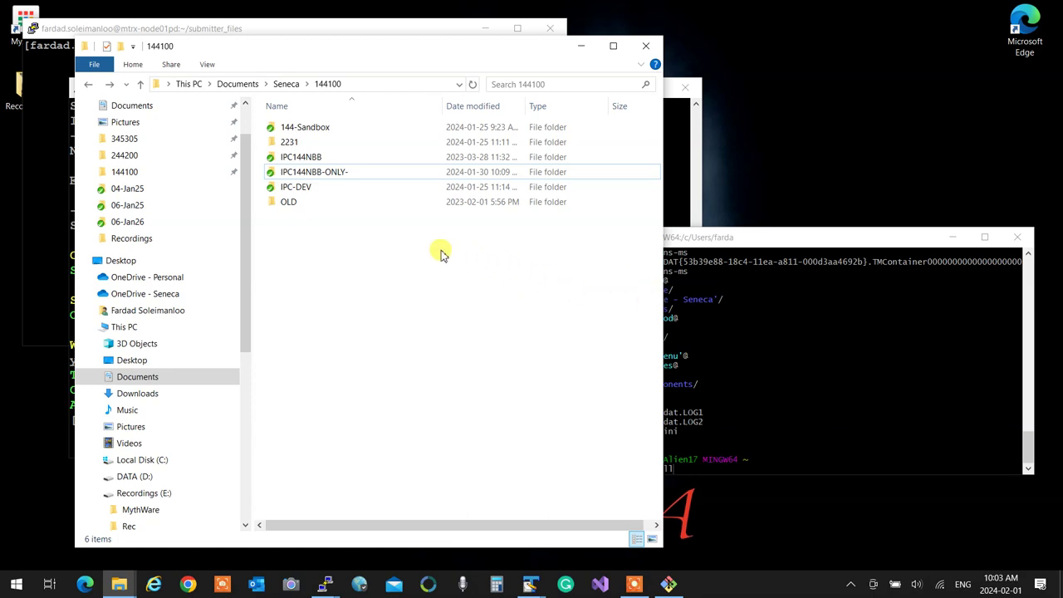
Step: Copy the WS02 folder from the Workshops folder of IPC144NBB-ONLY-
double_click(319, 171)
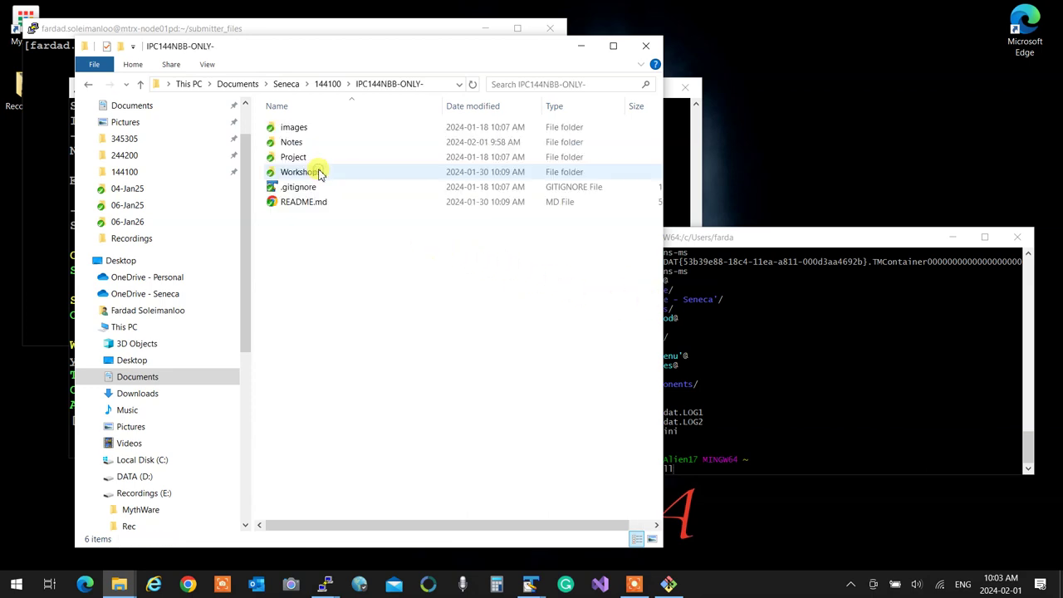
double_click(317, 174)
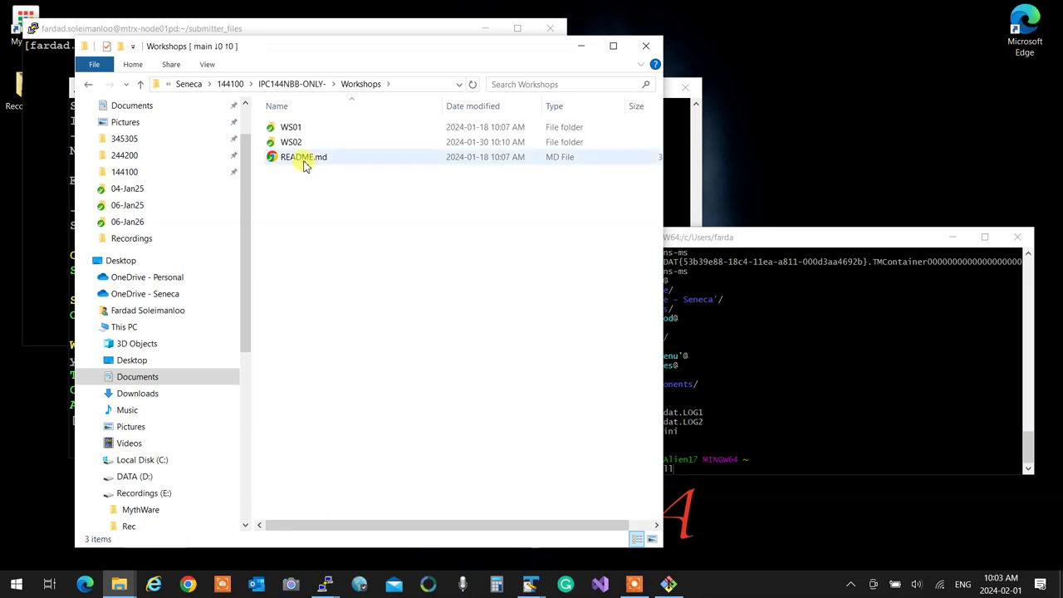
right_click(292, 146)
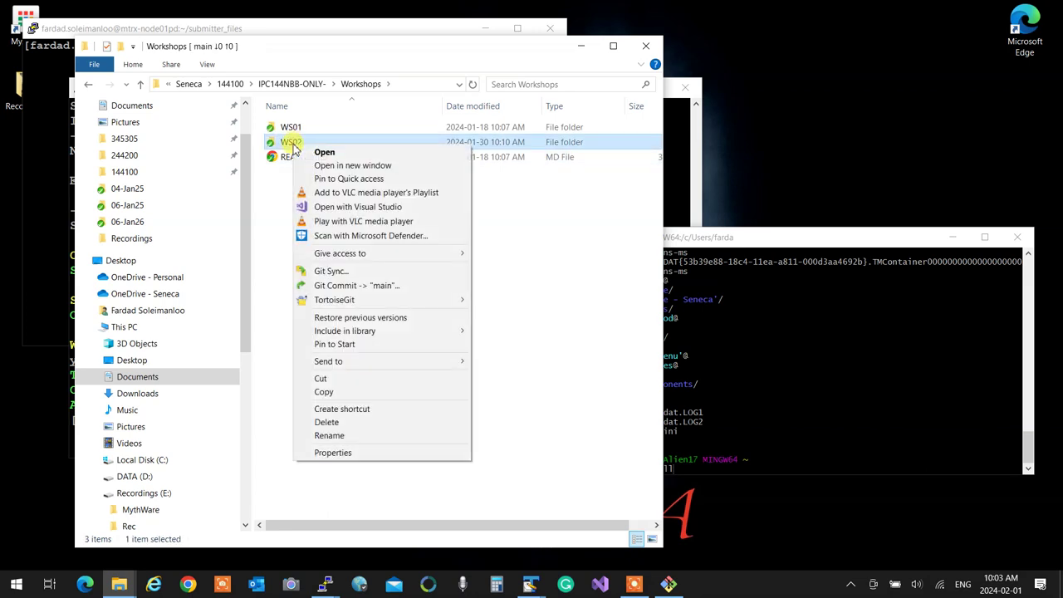
click(349, 393)
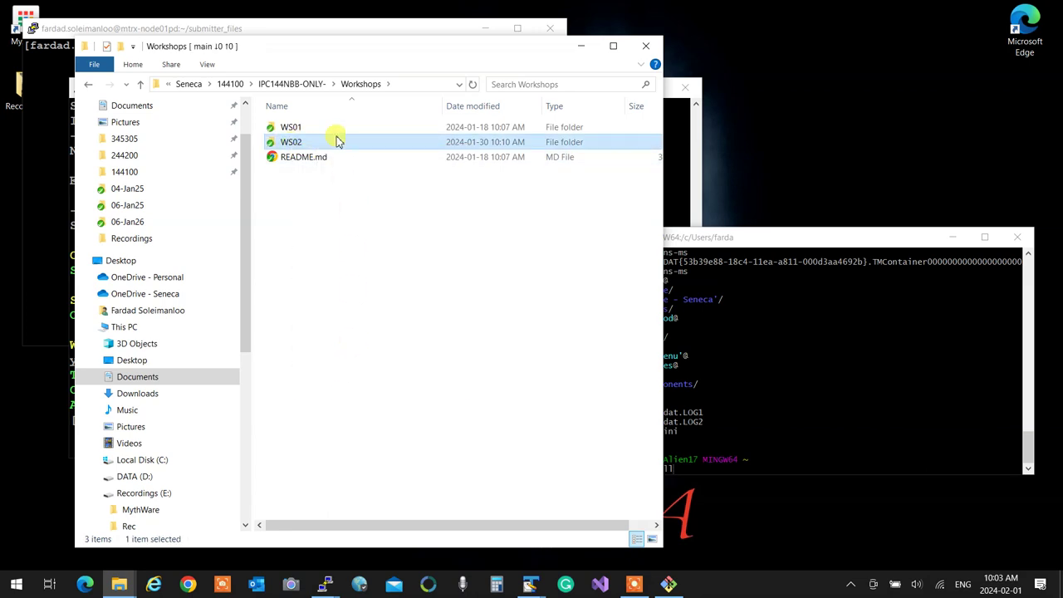
Step: Paste the copied WS02 folder into the IPC-DEV folder under 144100
click(238, 90)
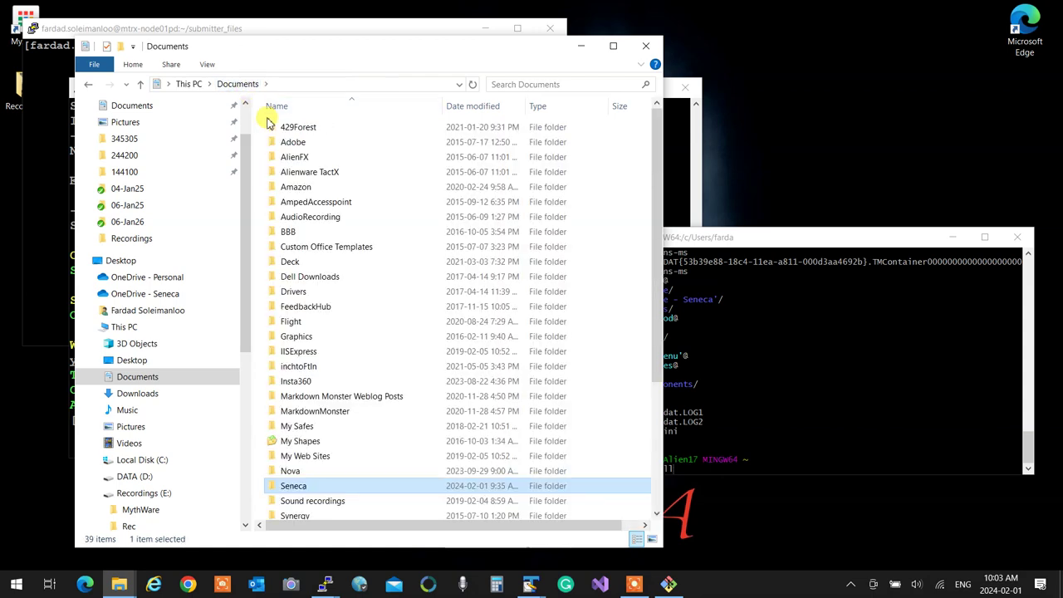
click(89, 84)
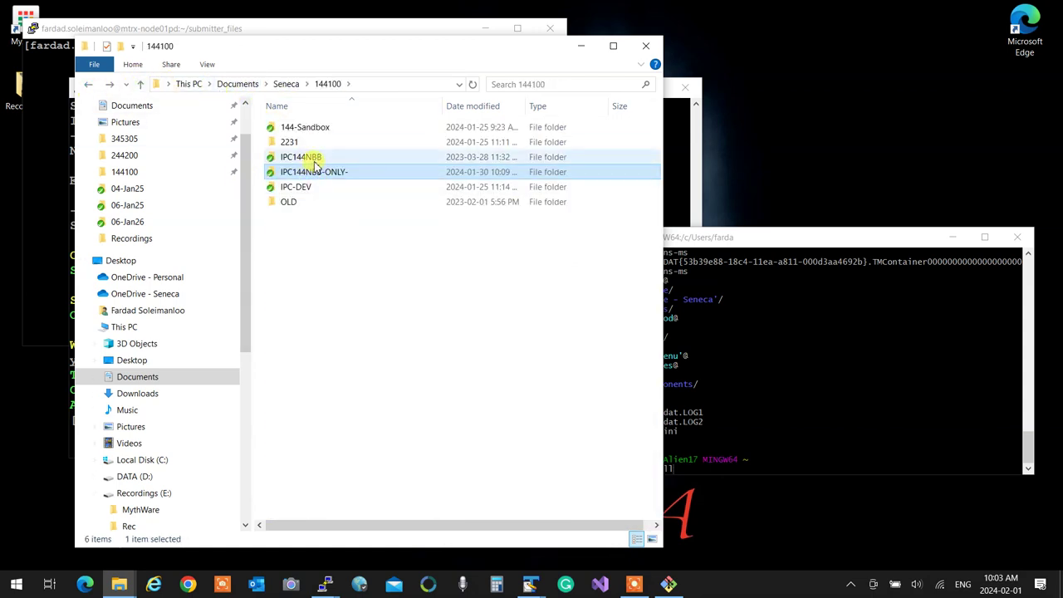
click(320, 191)
double_click(320, 191)
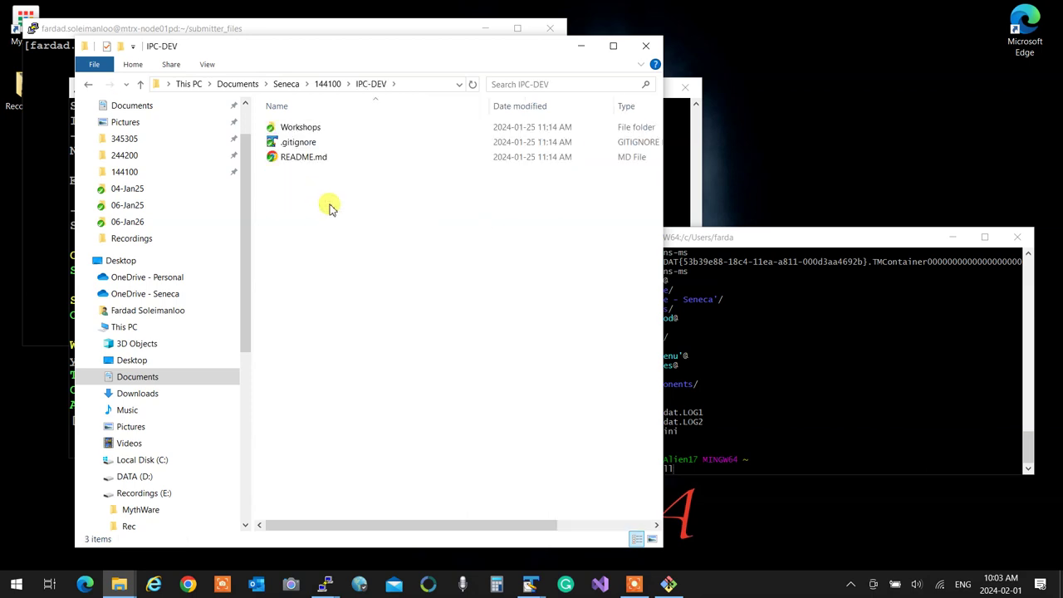
right_click(332, 207)
click(396, 291)
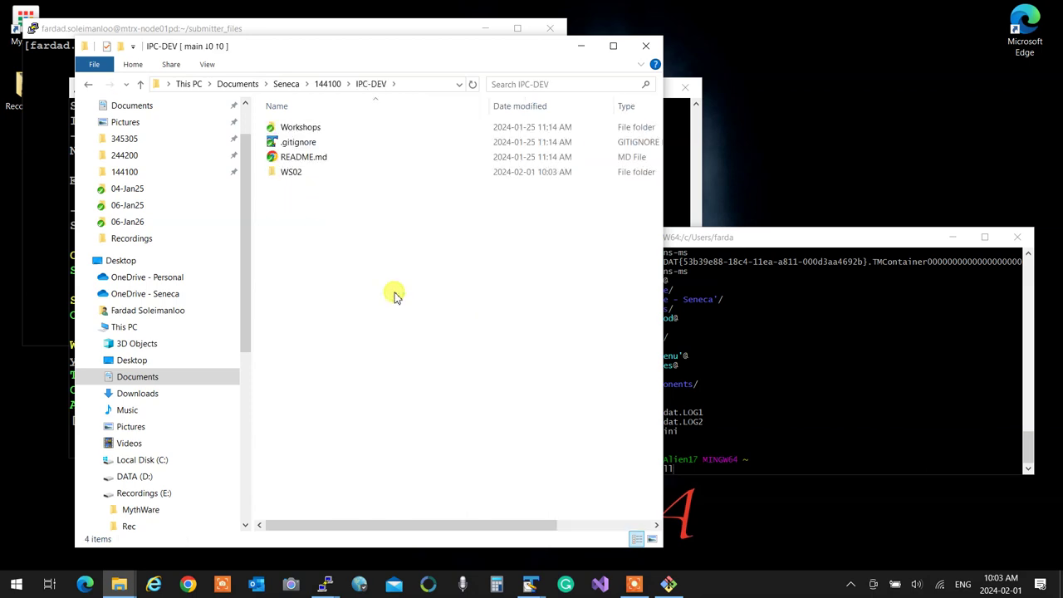
Step: Open the lab.vcxproj project from the lab folder of the WS02 copy in Visual Studio
mouse_move(289, 178)
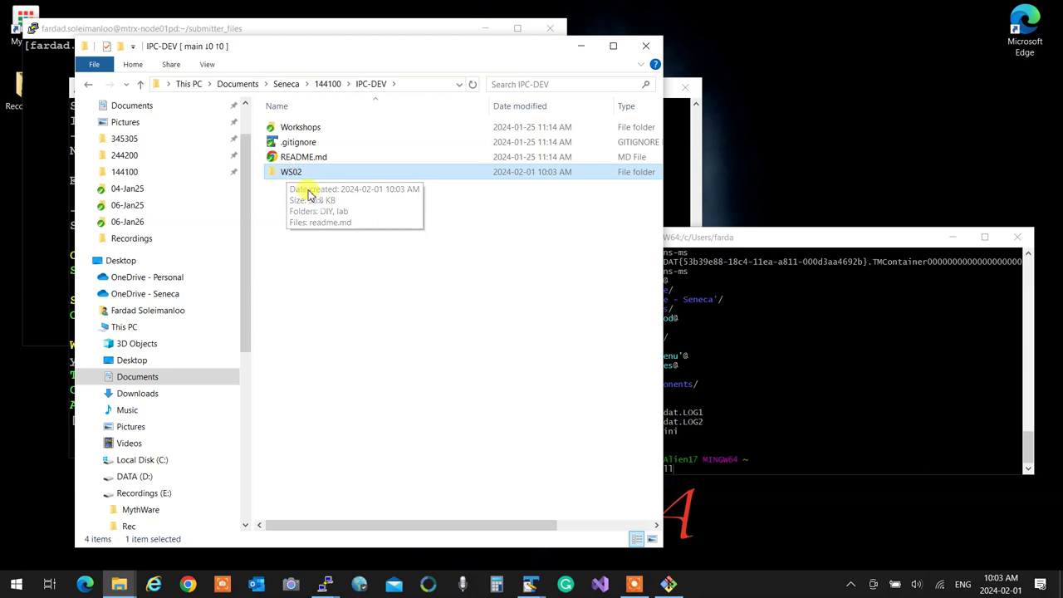
double_click(295, 175)
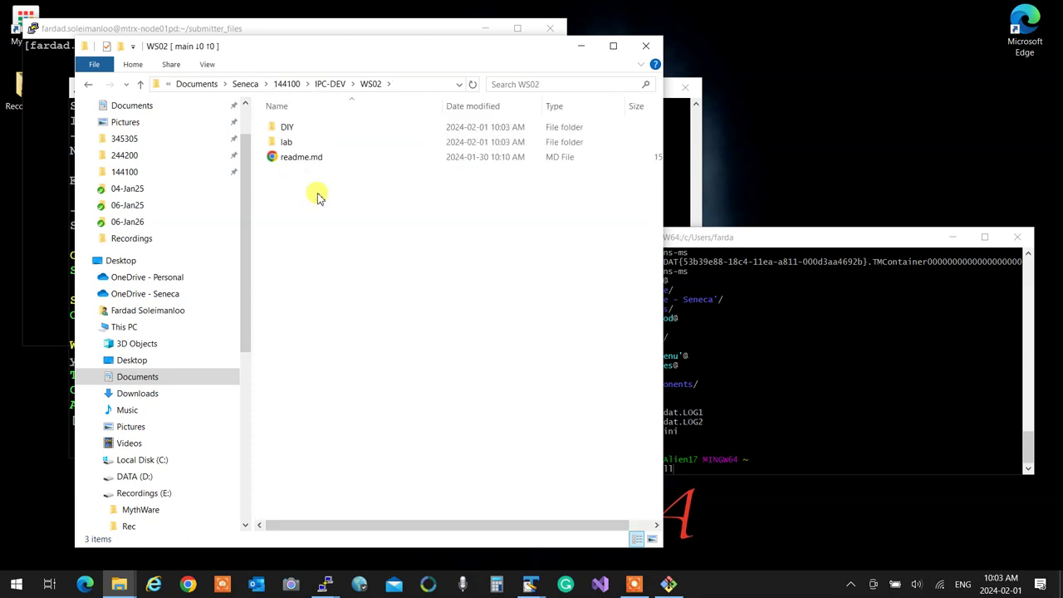
double_click(293, 141)
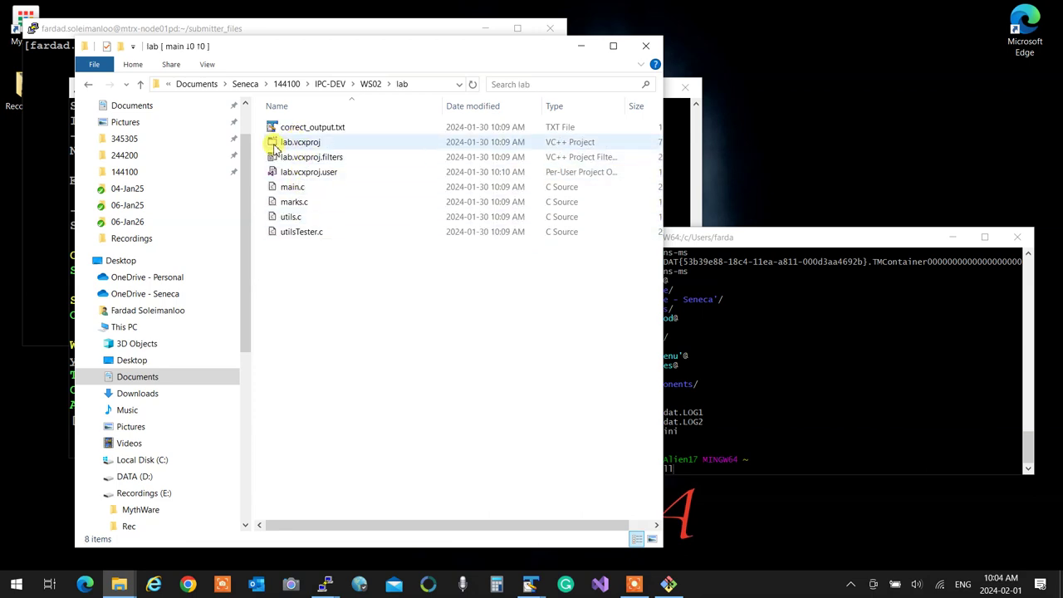
click(319, 145)
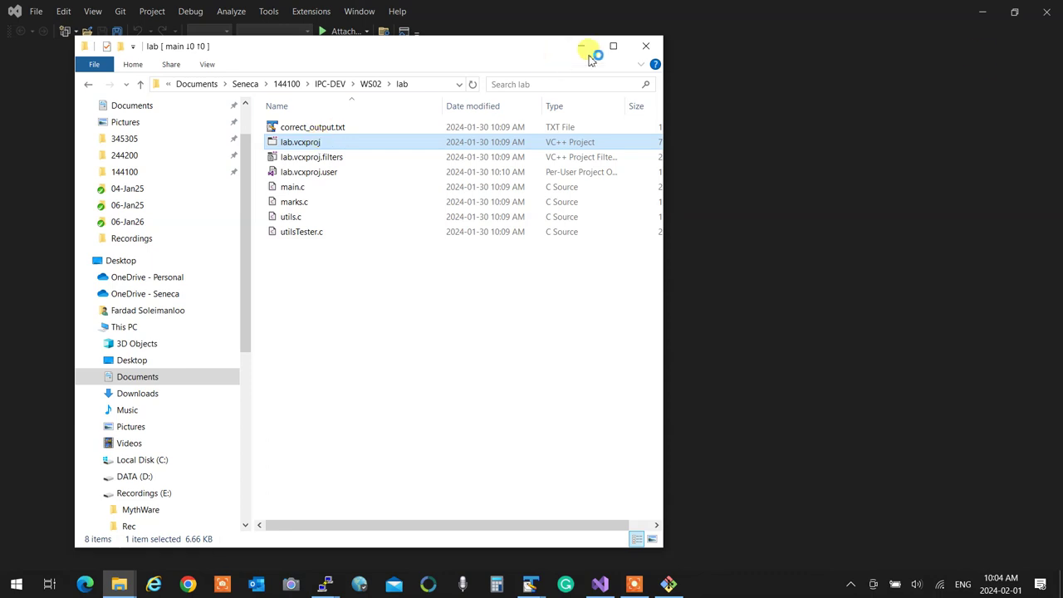
click(945, 358)
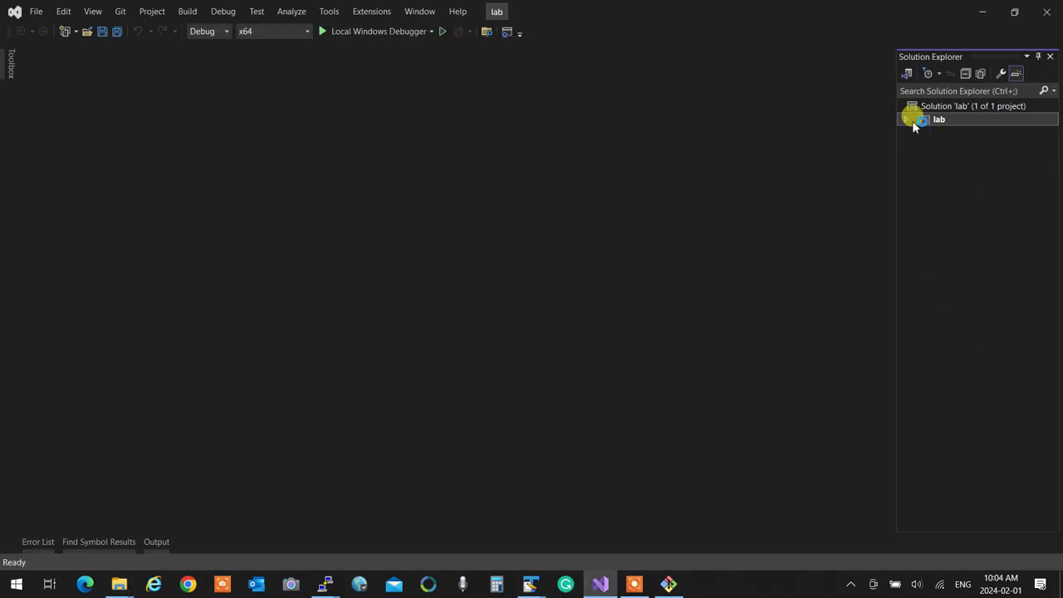
Step: Expand the lab project to view its main.c source file, and close Visual Studio without saving lab.sln
click(907, 119)
click(918, 185)
click(918, 172)
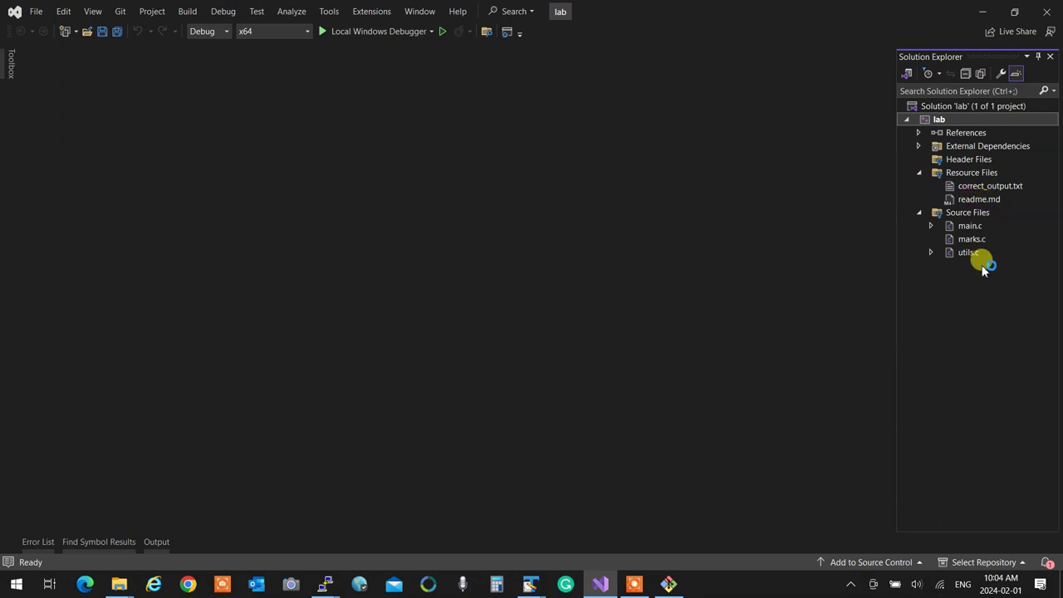
click(969, 229)
double_click(970, 232)
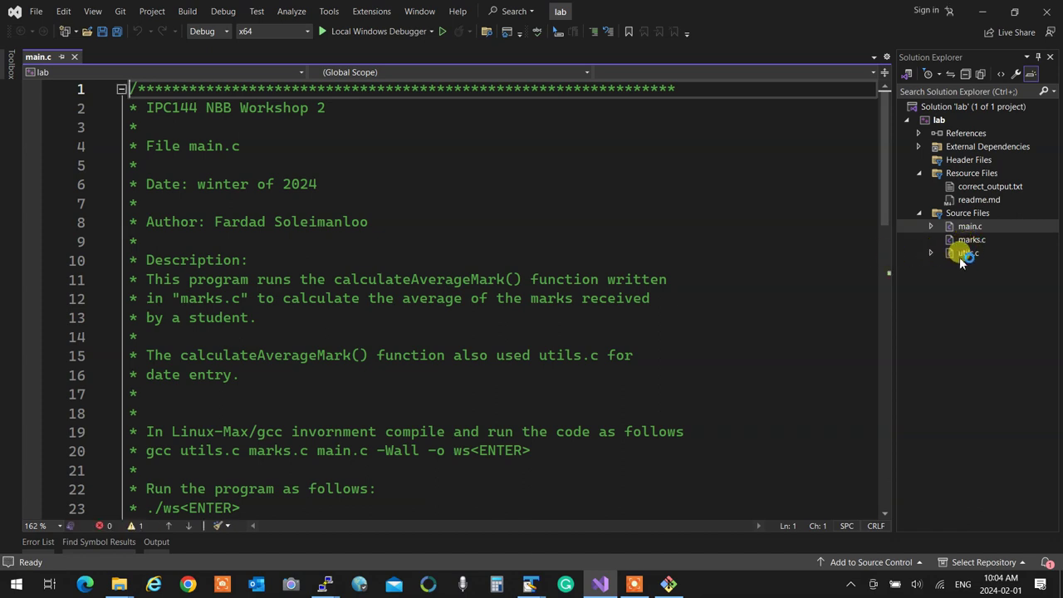
click(1046, 12)
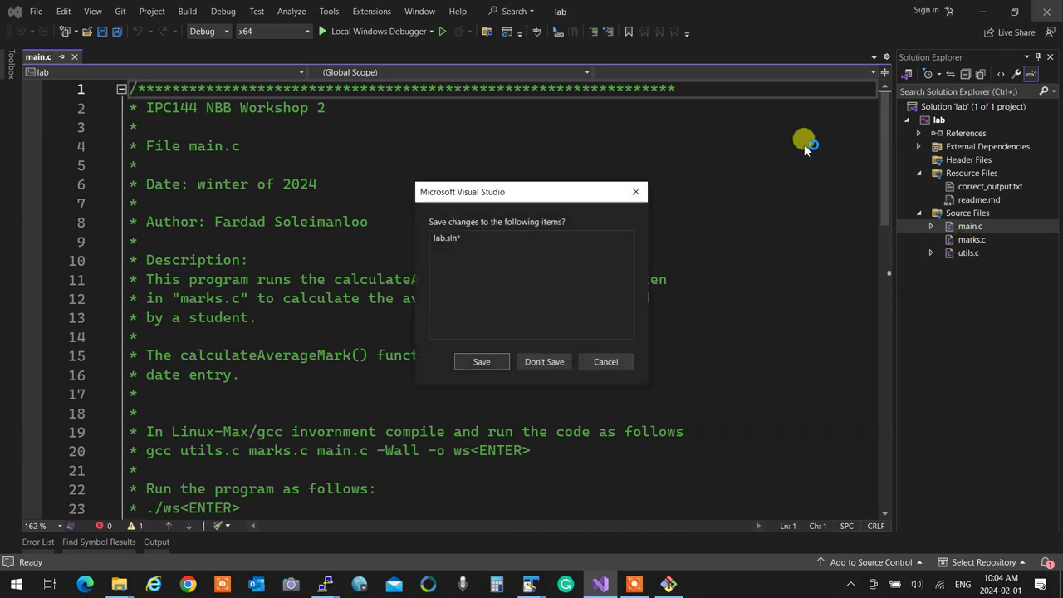
click(559, 363)
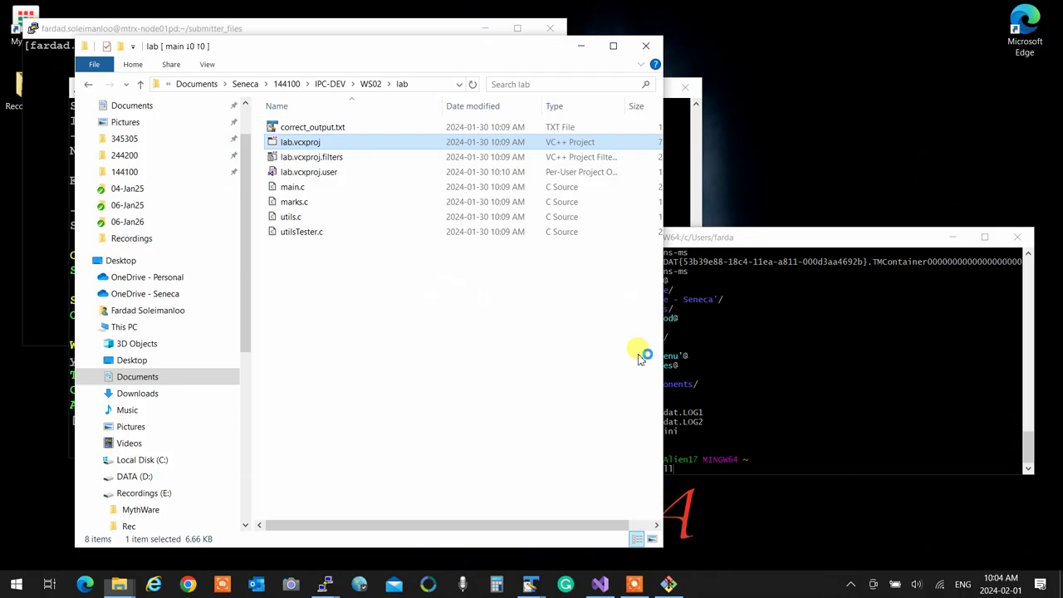
Step: Commit all files of IPC-DEV's WS02 folder to main with the message "starting workshop 2" and try to push them
click(331, 84)
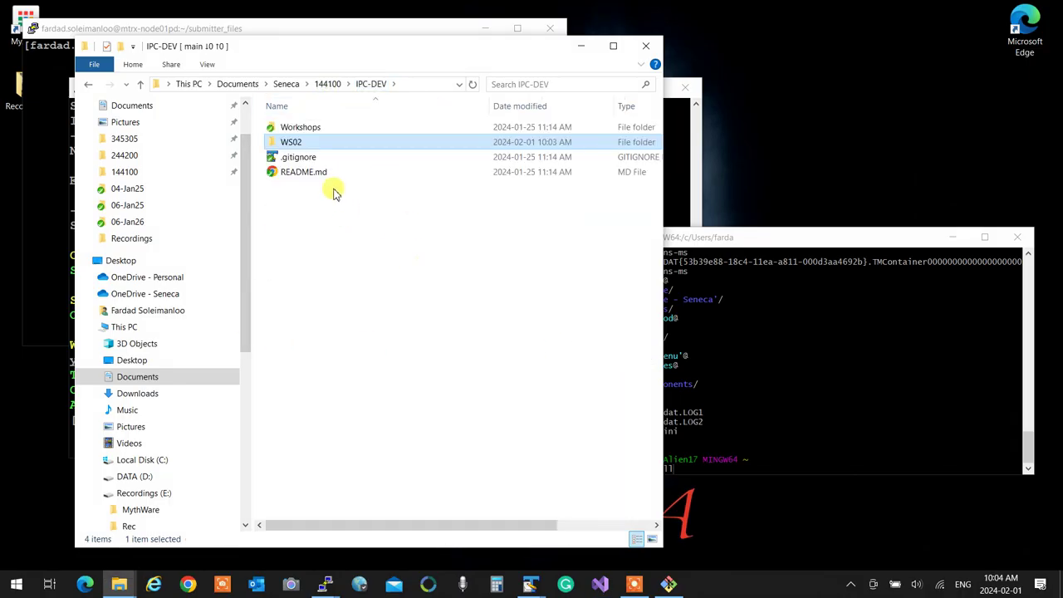
right_click(305, 143)
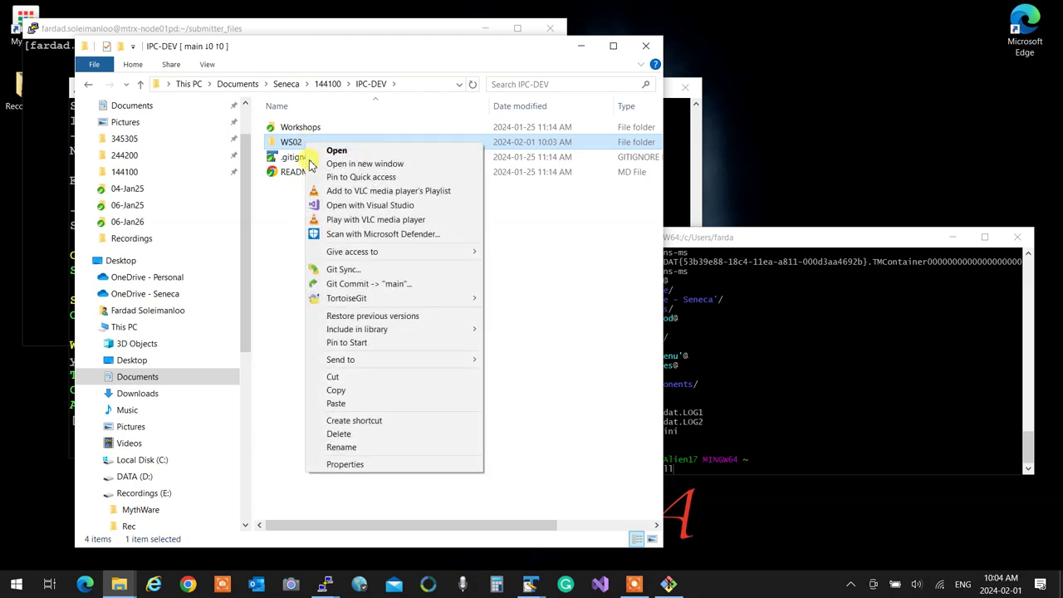
click(340, 283)
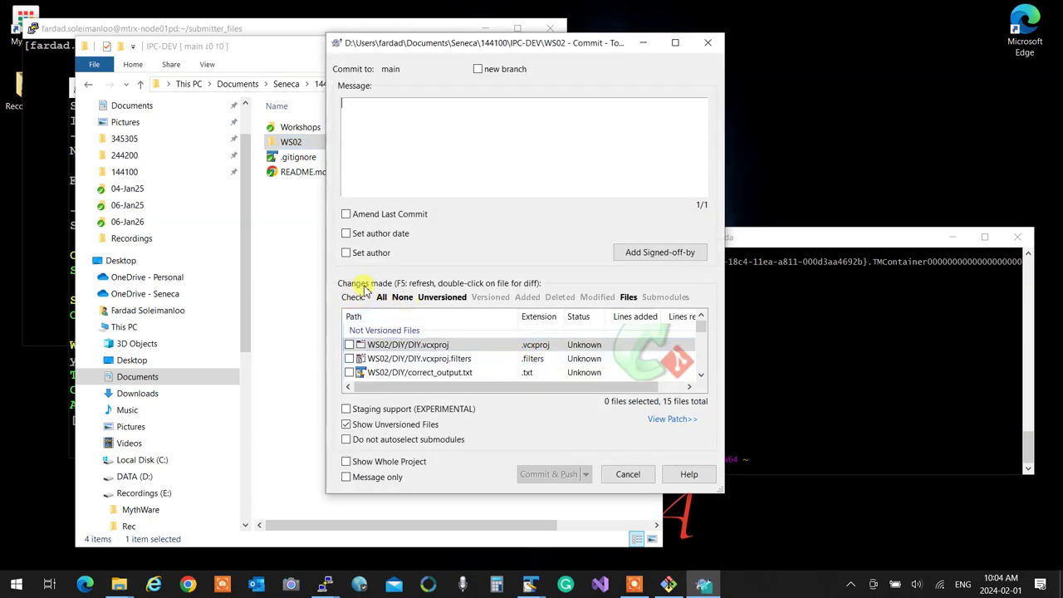
click(382, 297)
click(405, 141)
text(starti)
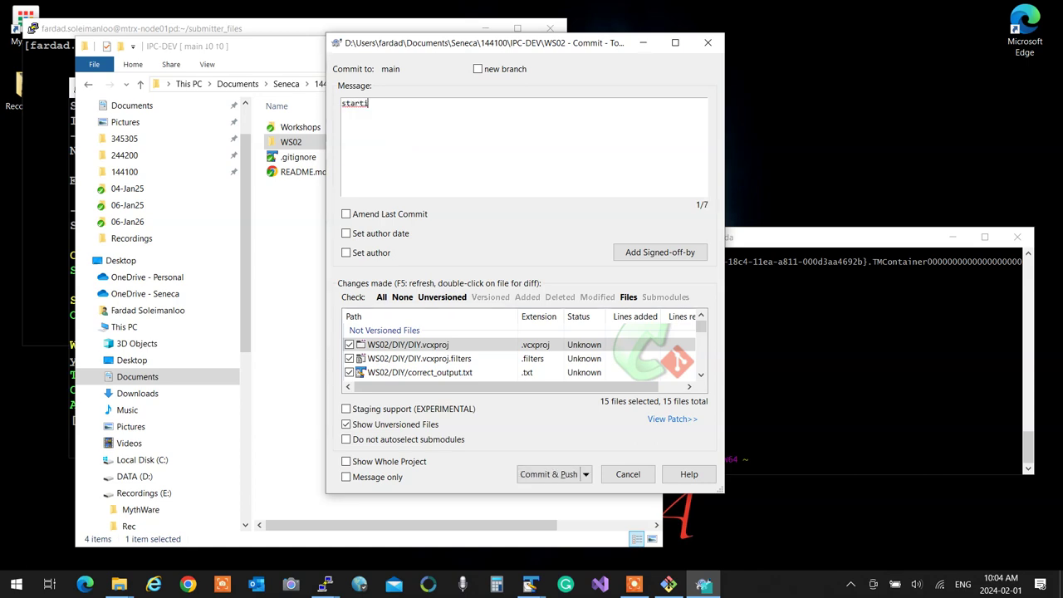
text(ng workshop 2)
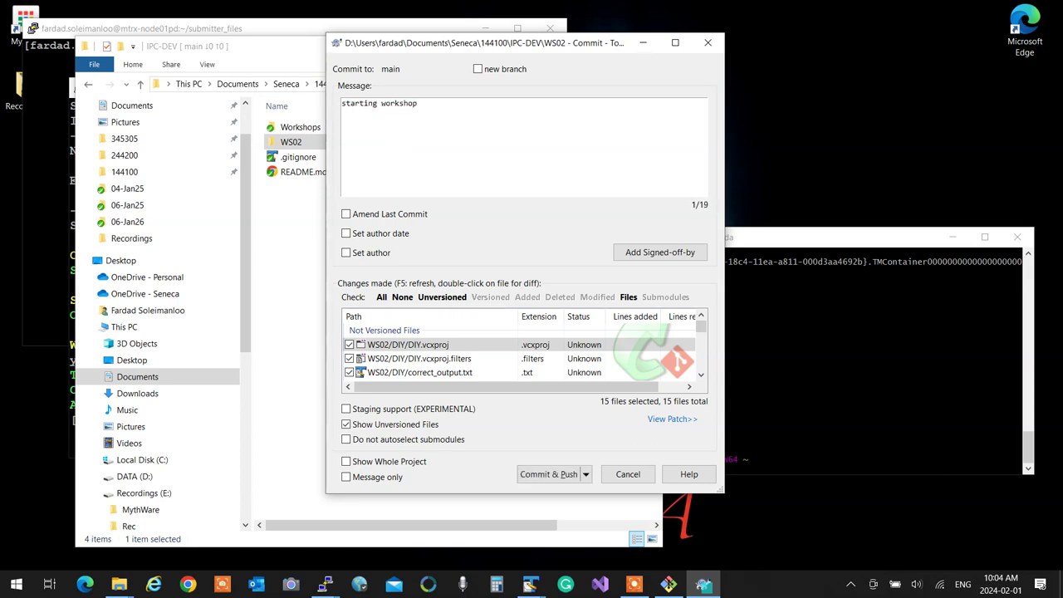
click(562, 474)
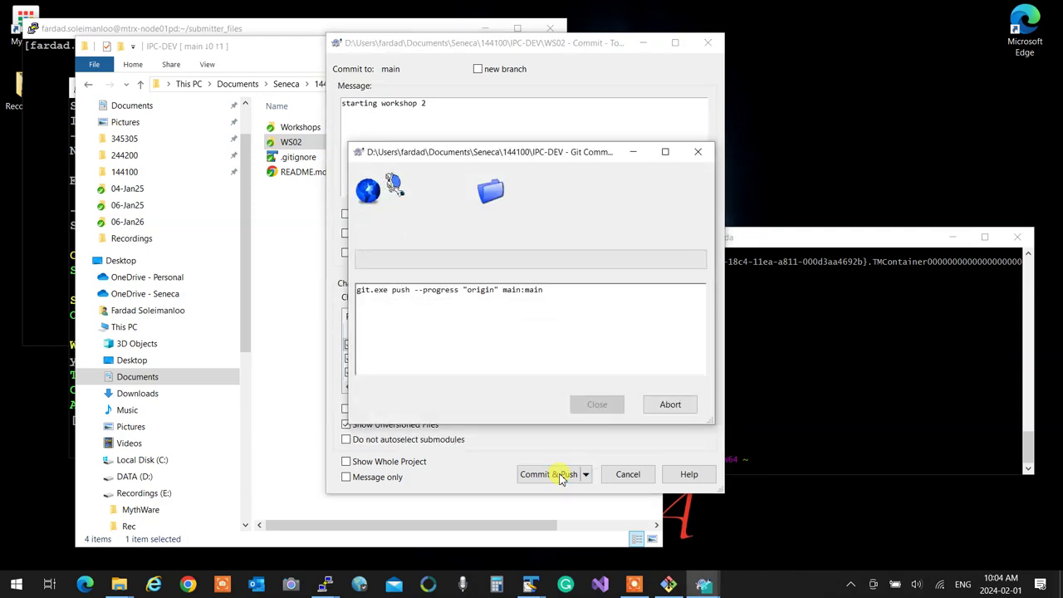
Step: Pull the remote changes into IPC-DEV and push the local main branch to main on origin
click(445, 405)
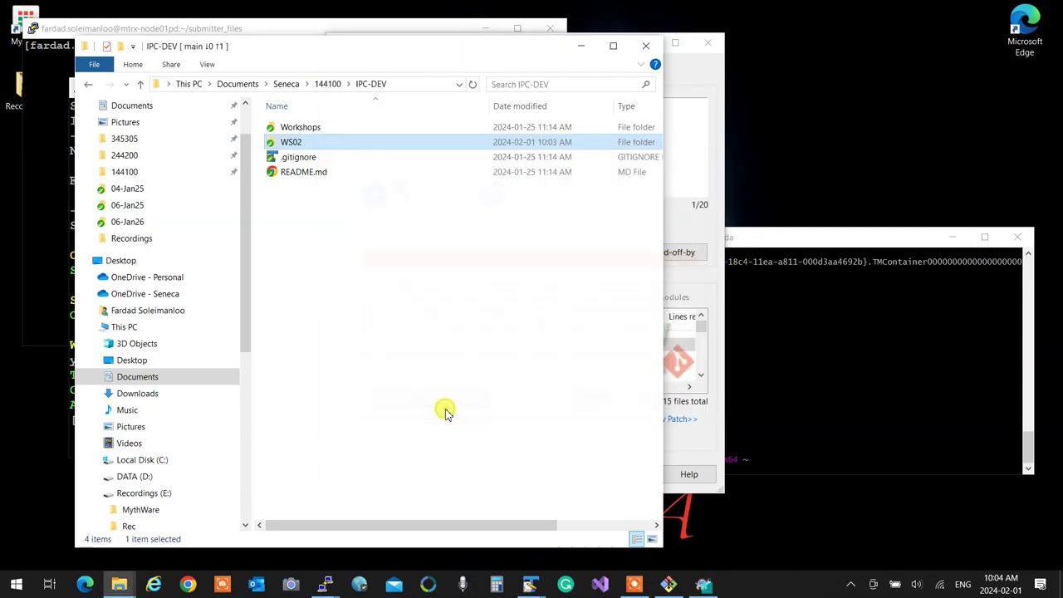
click(557, 428)
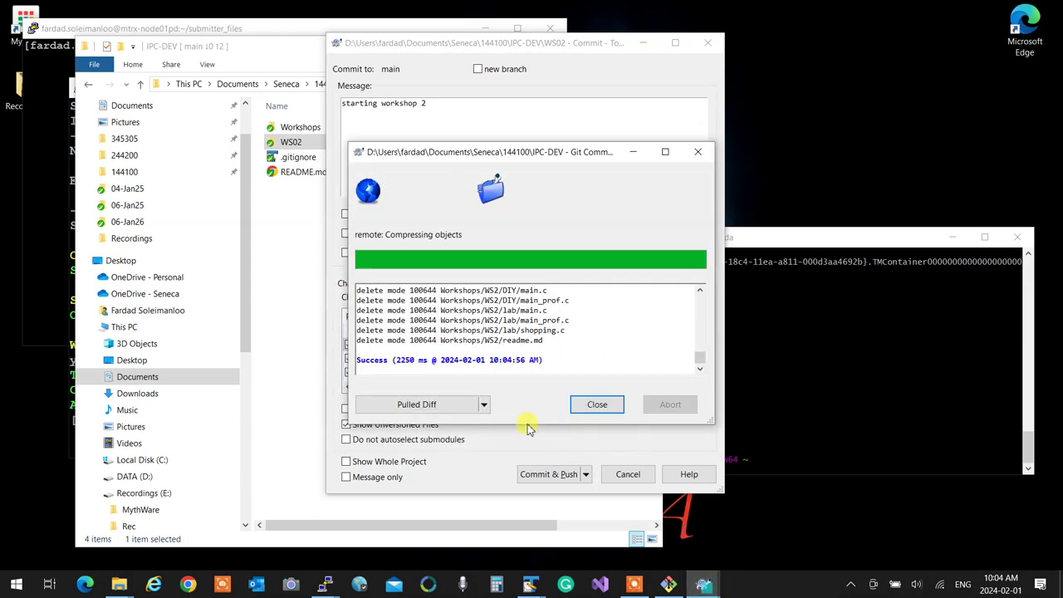
click(484, 405)
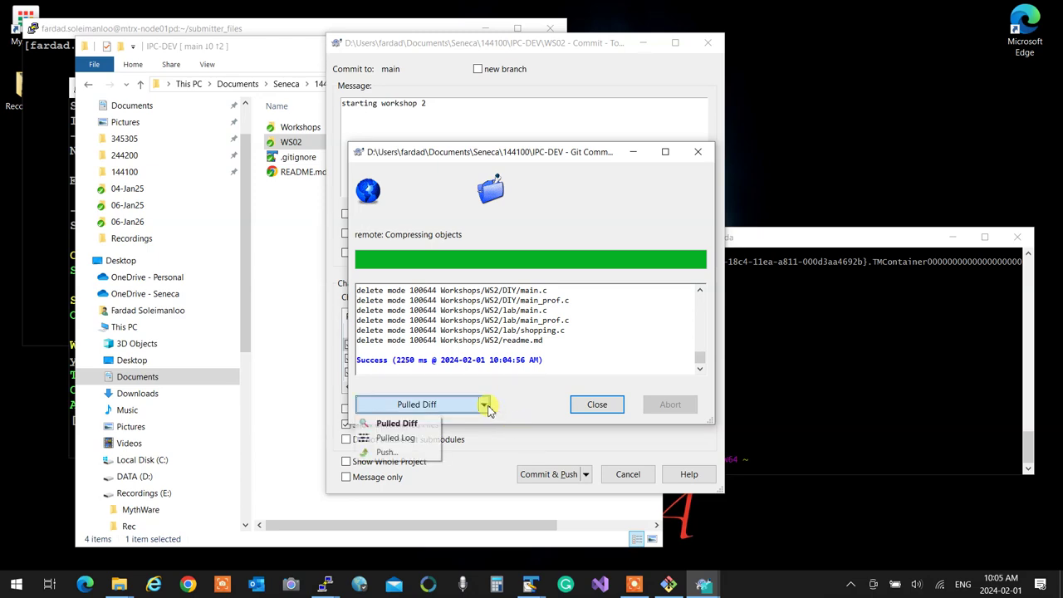
click(421, 453)
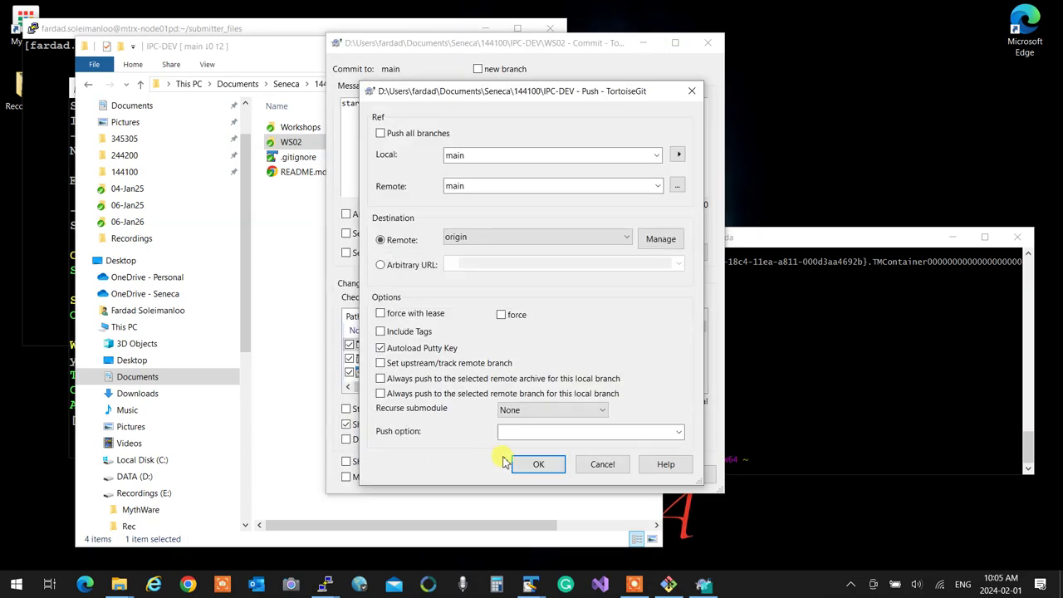
click(519, 462)
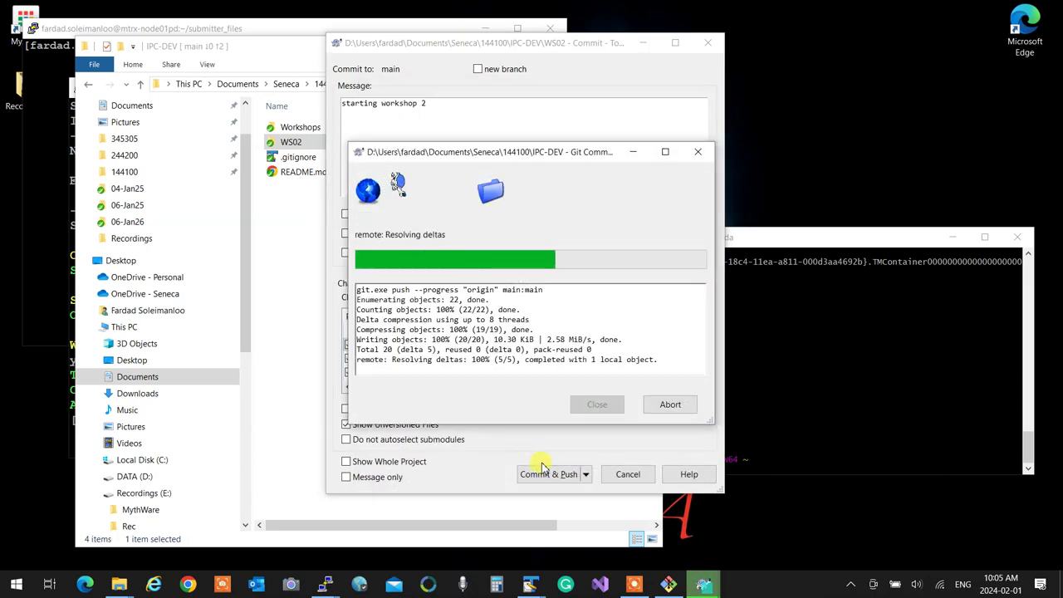
click(595, 404)
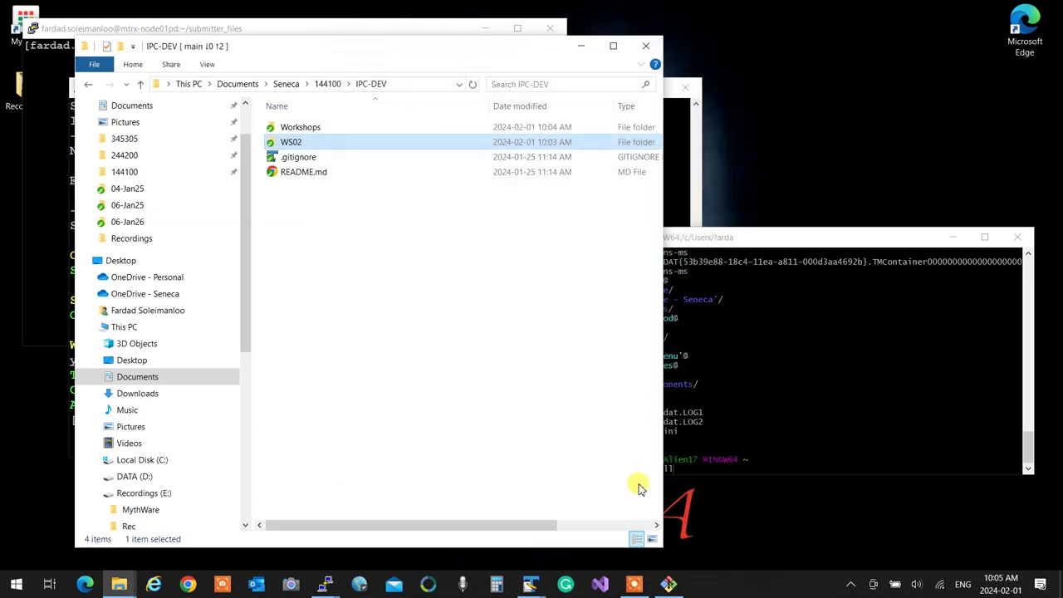
click(508, 408)
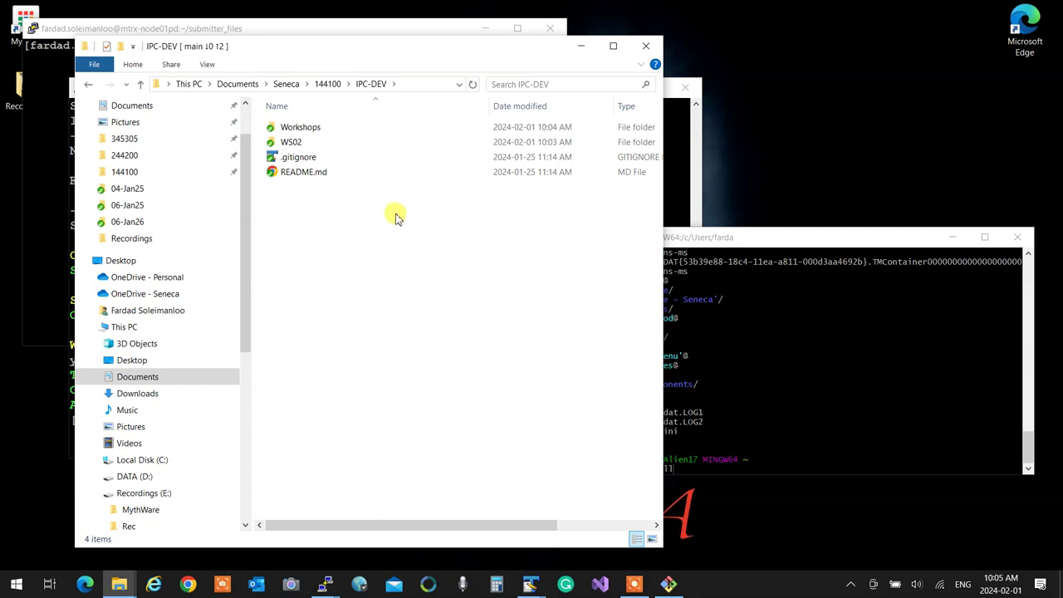
click(295, 144)
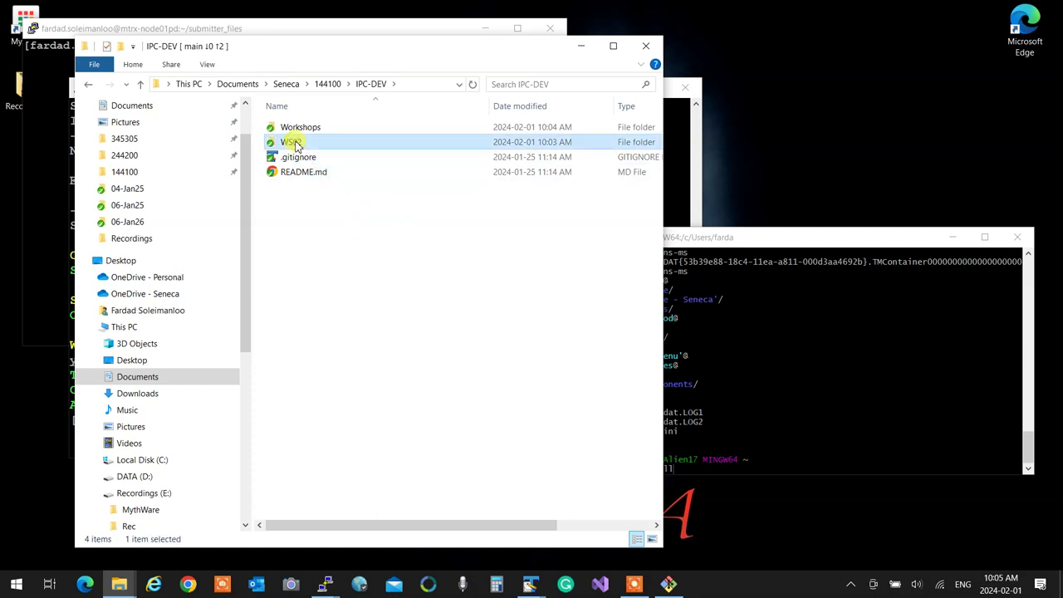
right_click(297, 145)
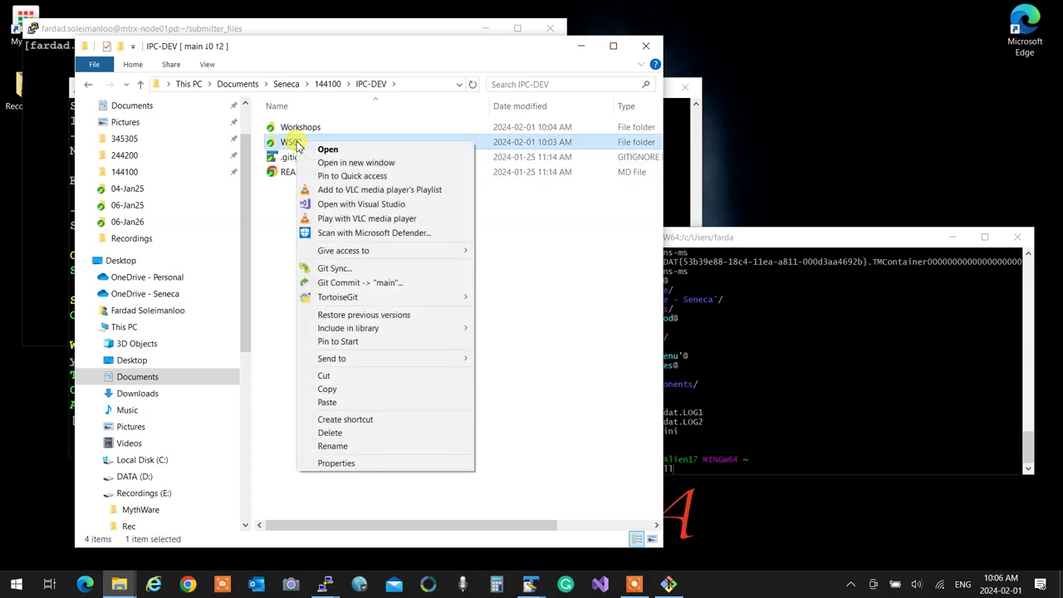
mouse_move(346, 298)
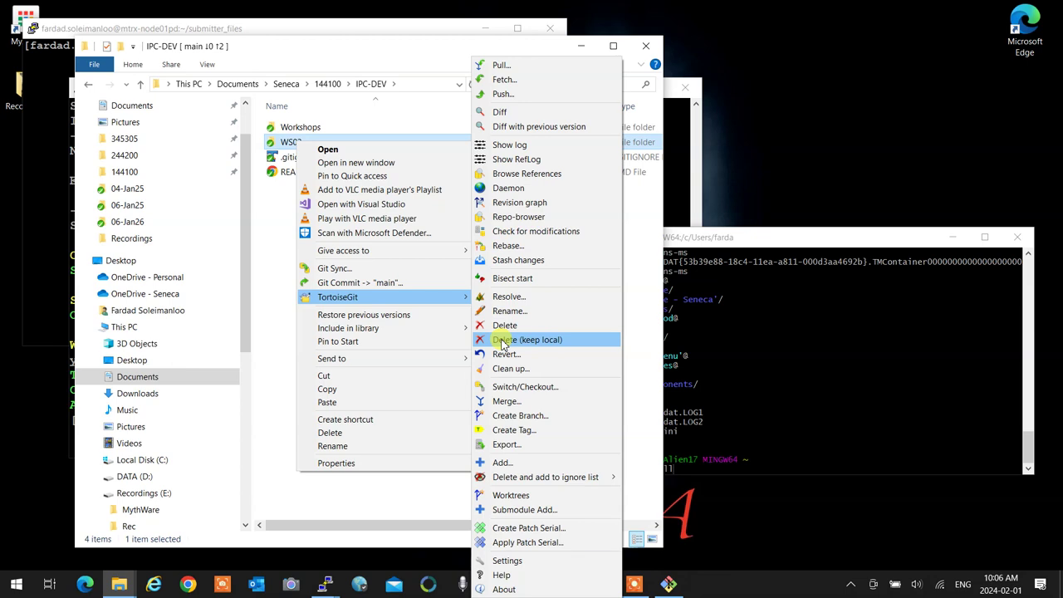
Step: Switch to the Git Bash terminal, erase the end of the pending git pull command, and close the terminal
click(789, 373)
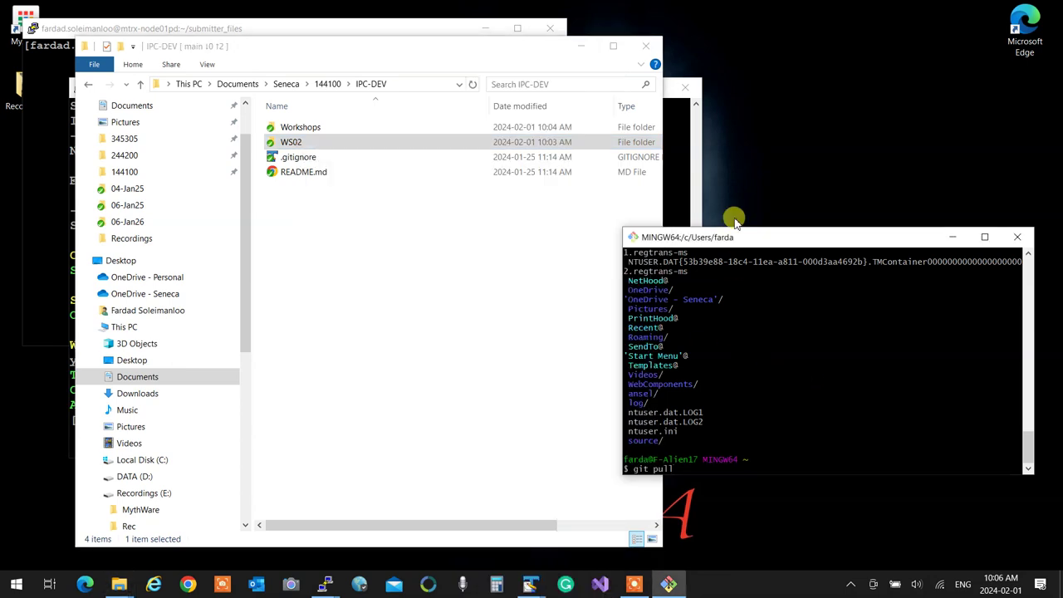
drag(731, 235, 571, 12)
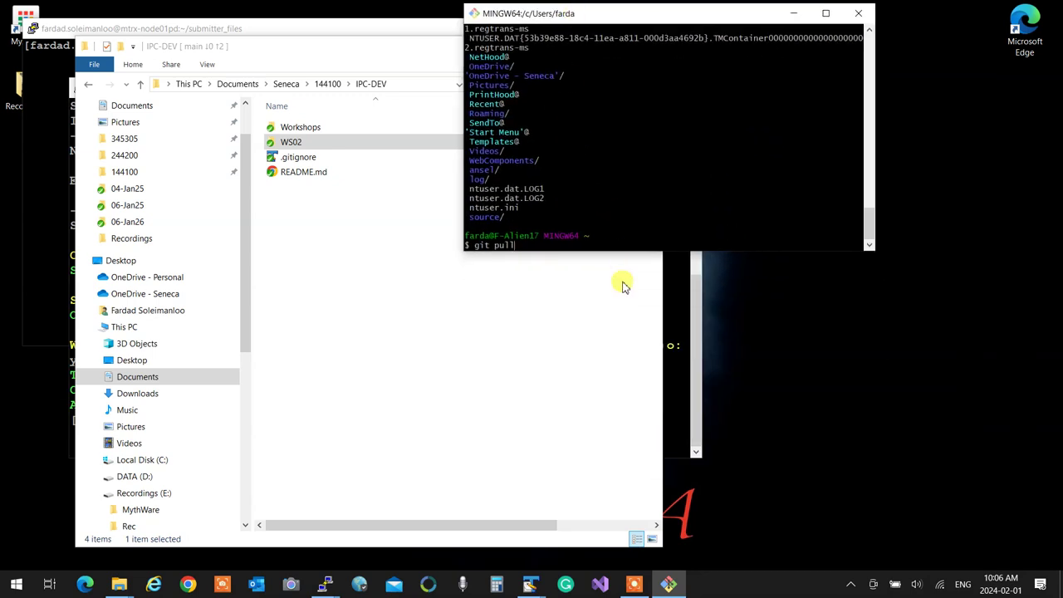
key(BackSpace)
key(BackSpace)
key(BackSpace)
click(859, 14)
Step: Remove the WS02 folder from the IPC-DEV repository with TortoiseGit's Delete command and confirm the removal
right_click(292, 147)
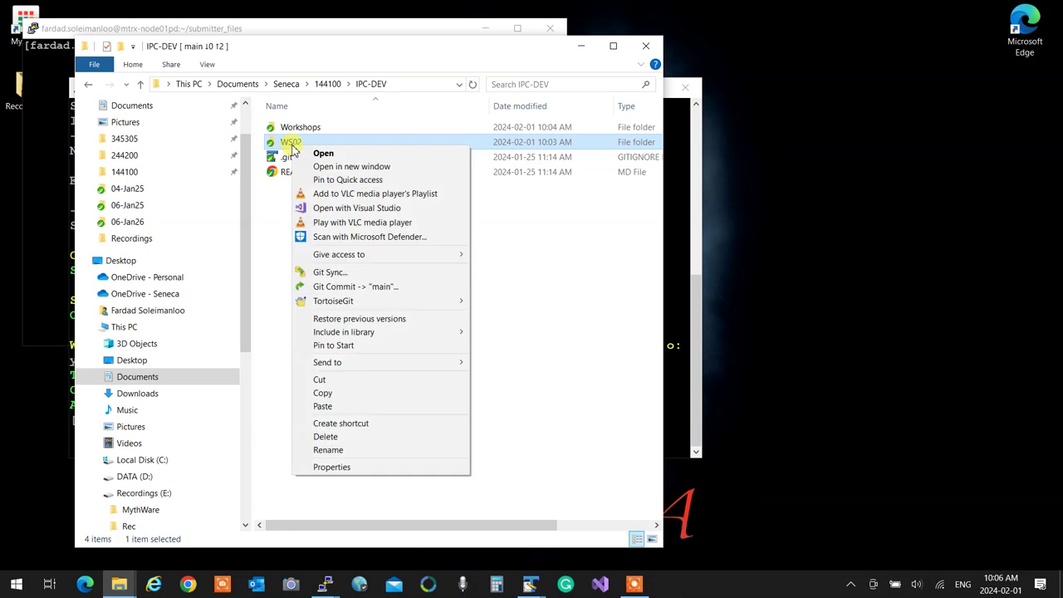
mouse_move(338, 301)
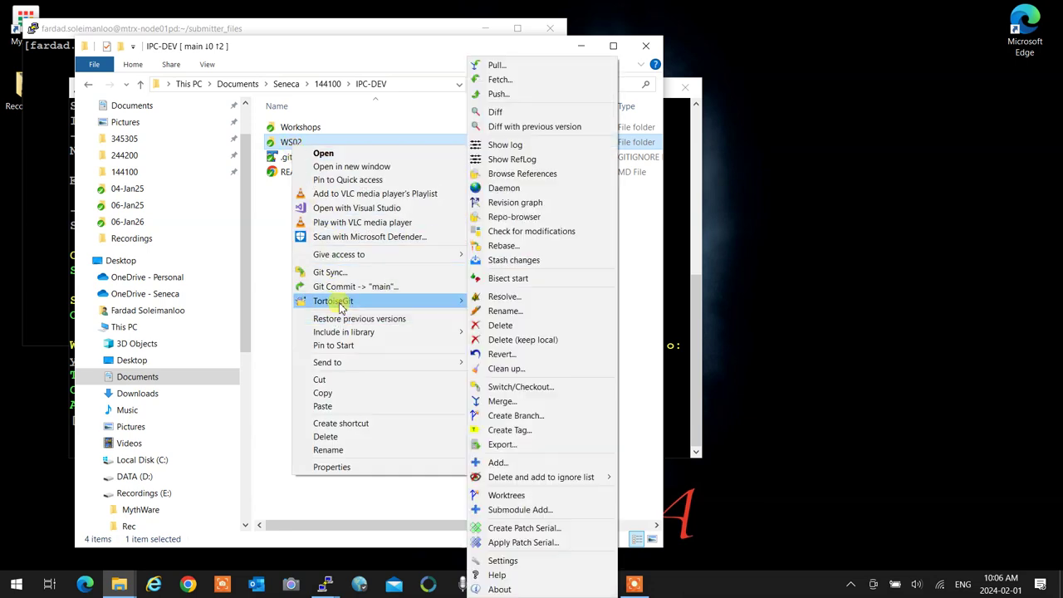
click(513, 330)
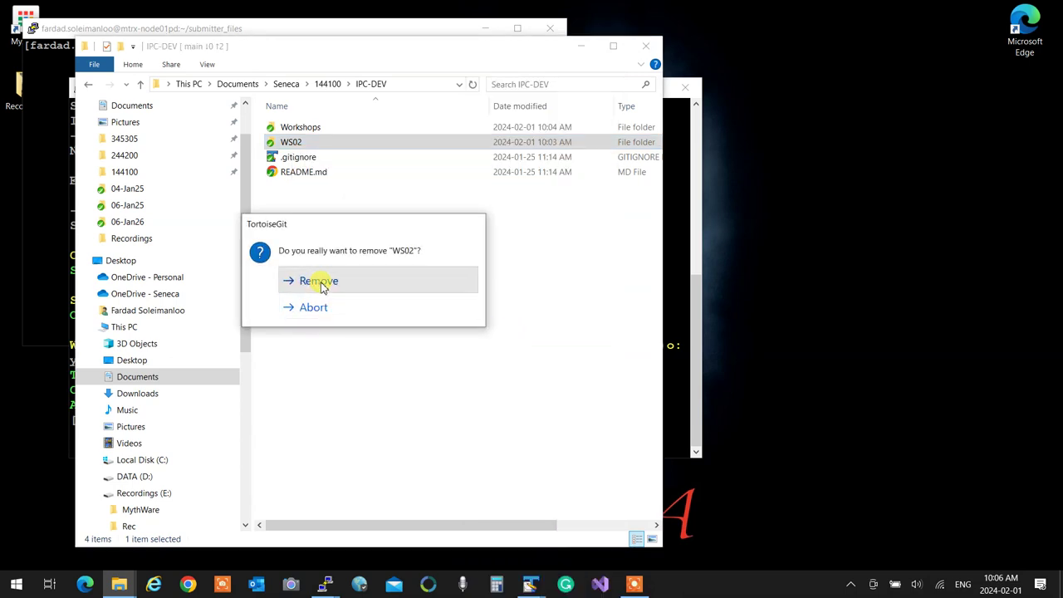
click(320, 283)
click(546, 346)
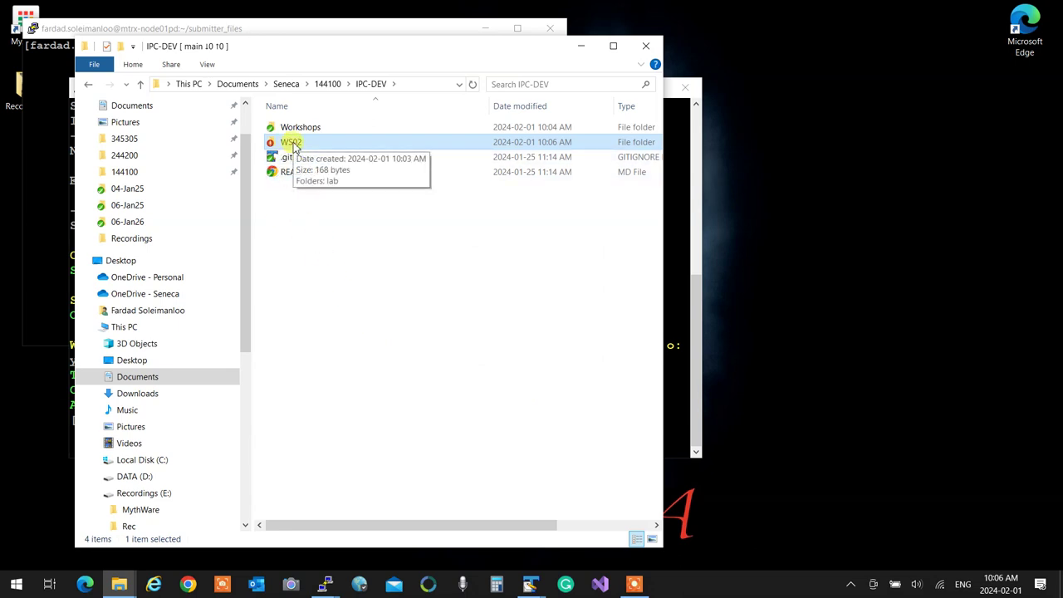
Step: Commit the deleted files of the whole IPC-DEV repository to main with the message "deleted ws02" and push them
click(369, 84)
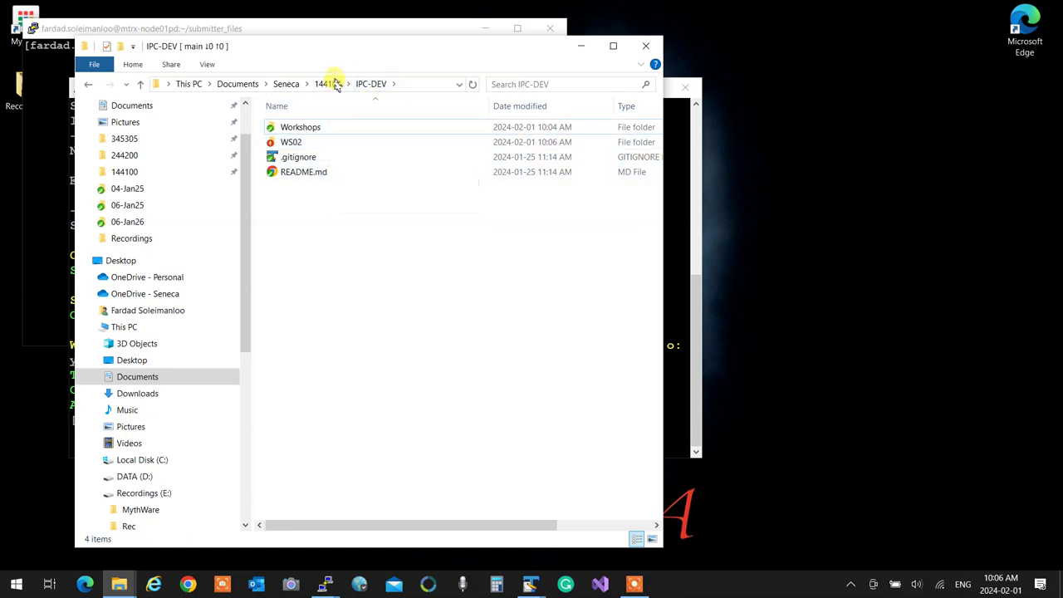
click(336, 83)
right_click(307, 191)
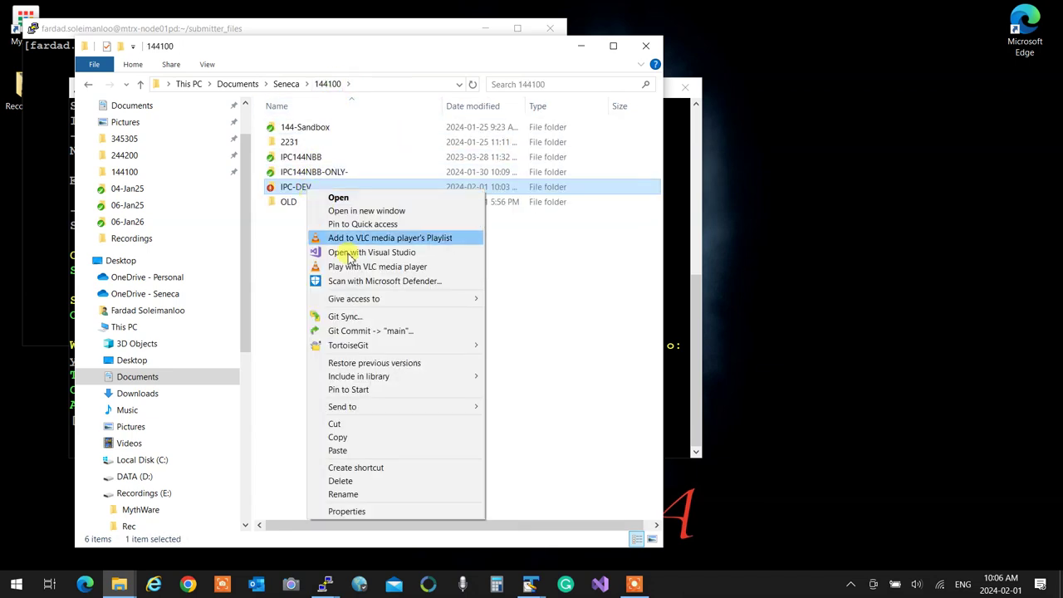
click(379, 331)
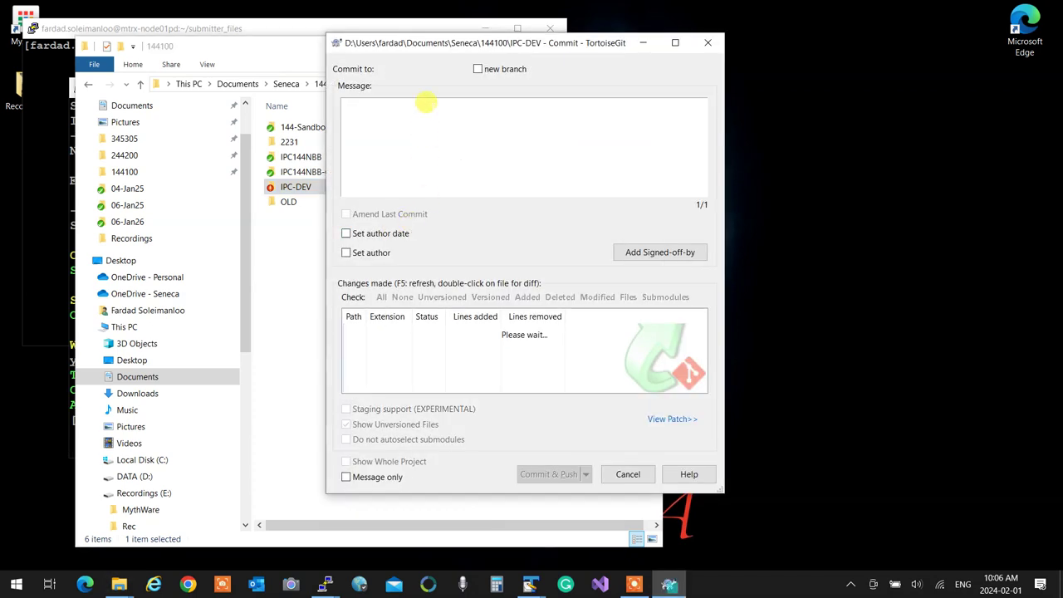
text(deleted)
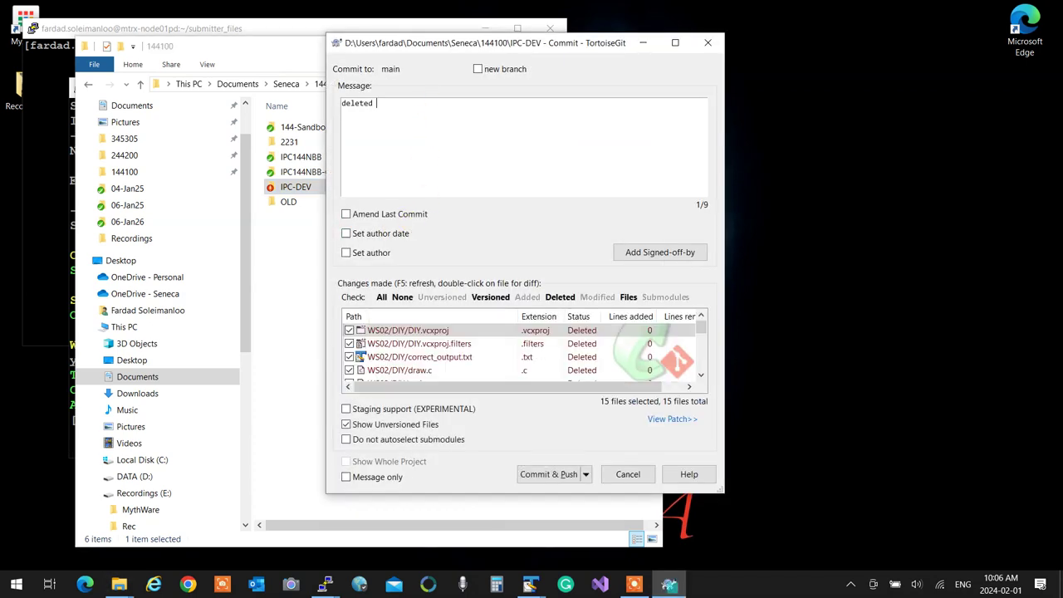
text( ws0)
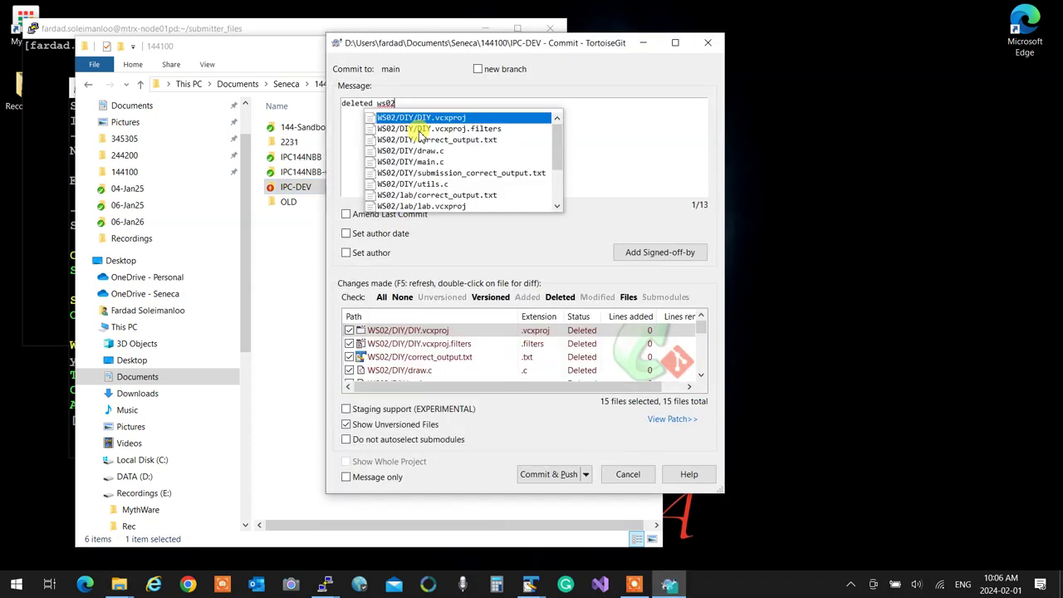
text(2)
click(549, 475)
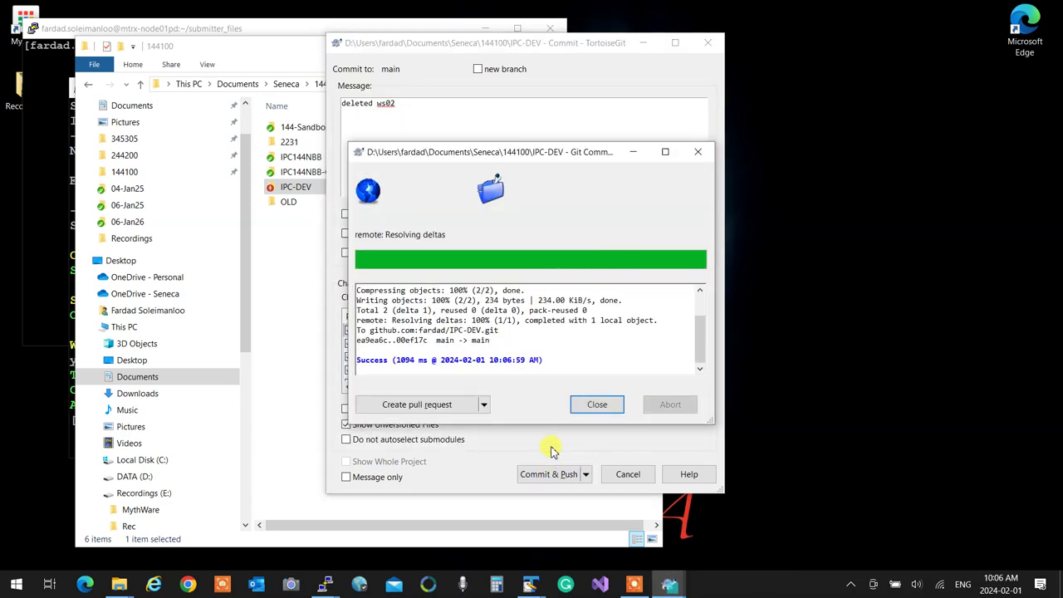
click(597, 404)
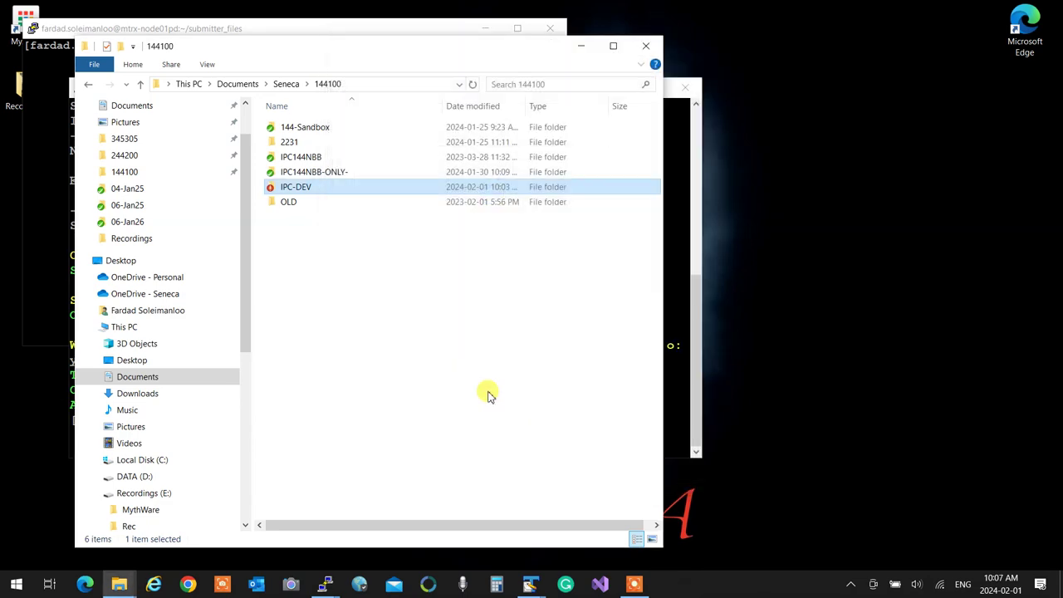
Step: Delete the leftover WS02 folder from IPC-DEV on disk and close the folder window
double_click(315, 187)
right_click(290, 142)
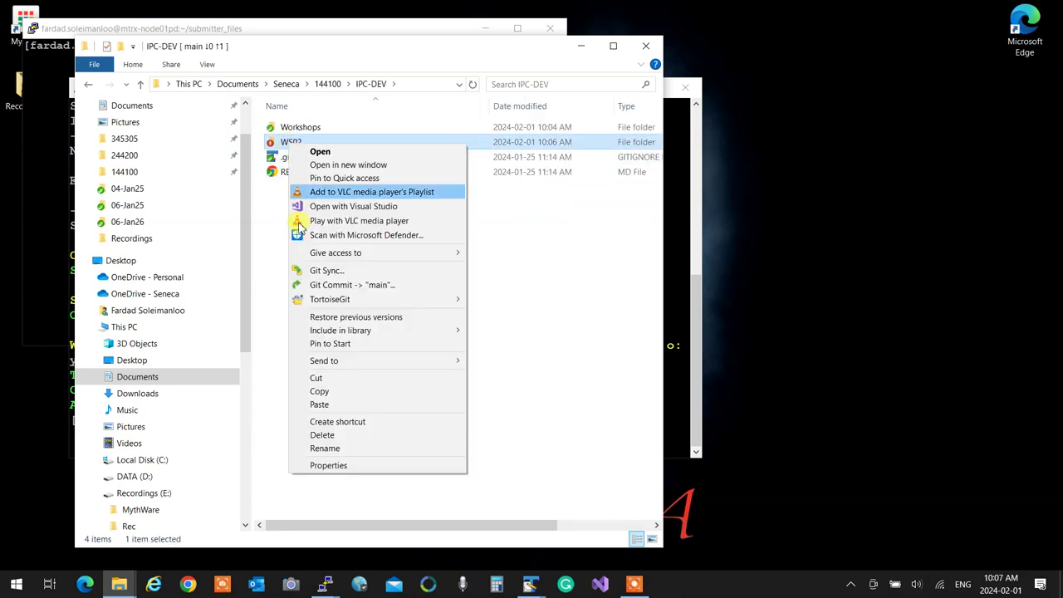
click(322, 435)
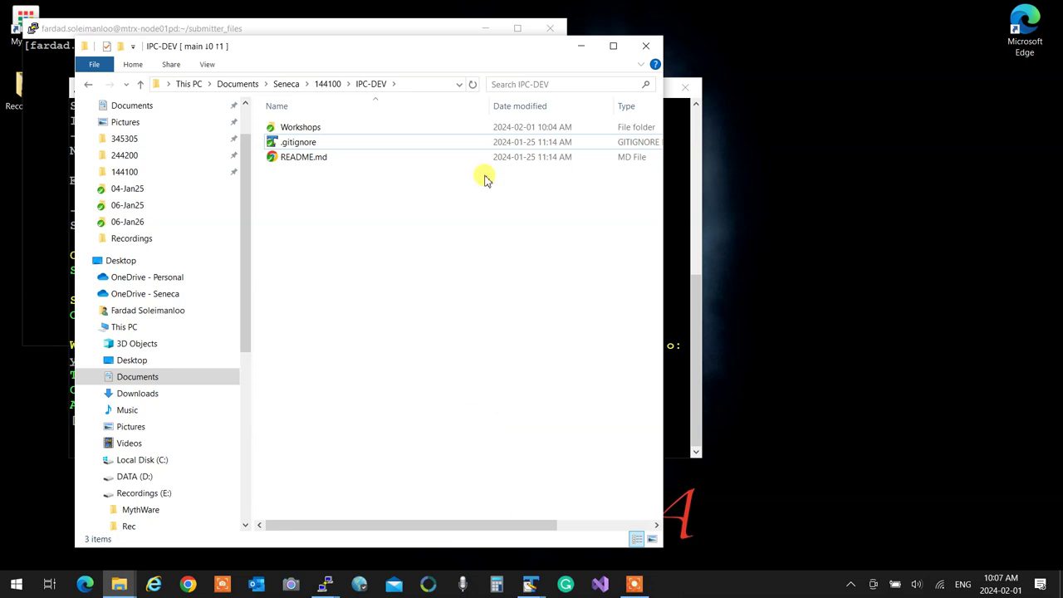
click(646, 45)
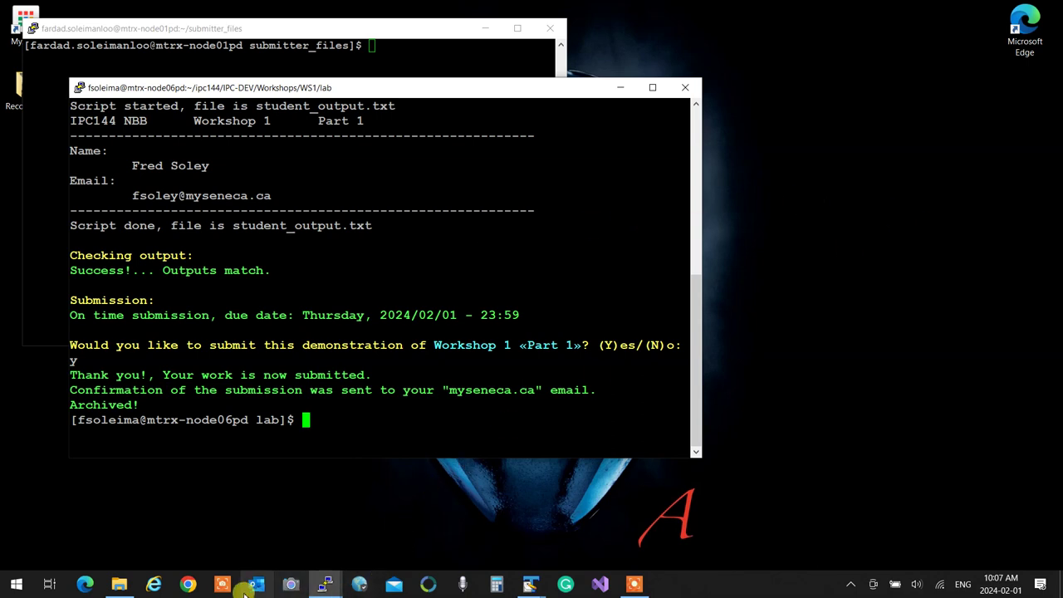
Step: Commit all files of the 05-Feb01 folder in IPC144NBB-ONLY-'s Notes to main with the message "starting feb1 lecture" and push them
click(138, 585)
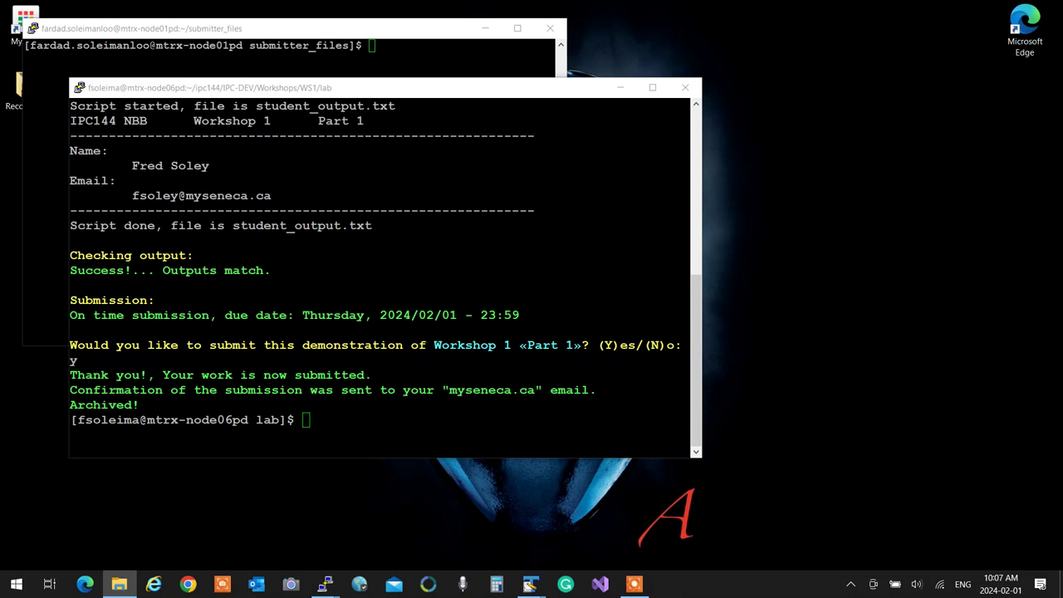
drag(914, 217, 471, 48)
click(441, 191)
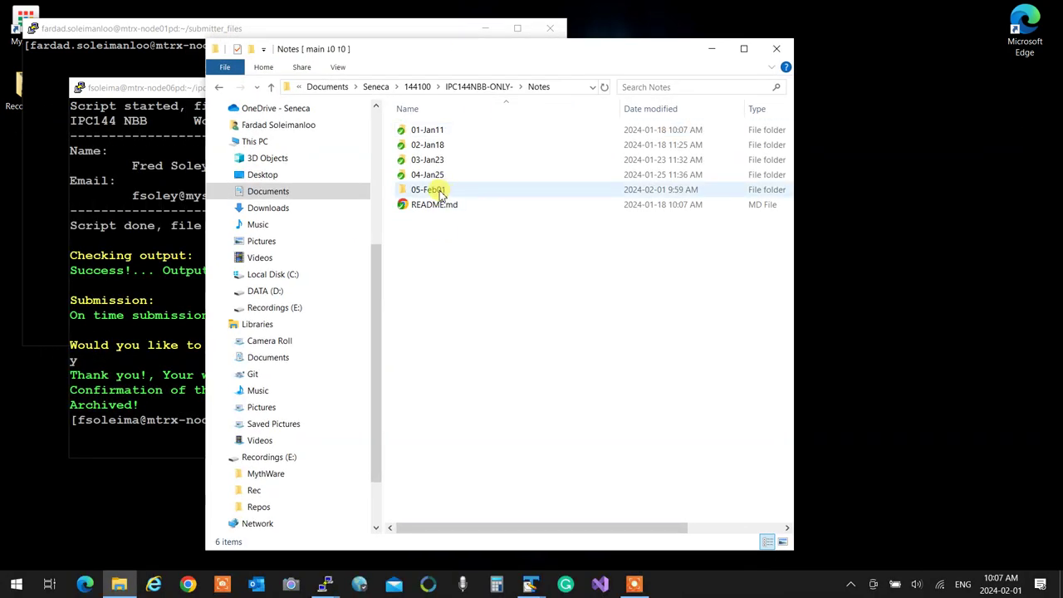
right_click(440, 191)
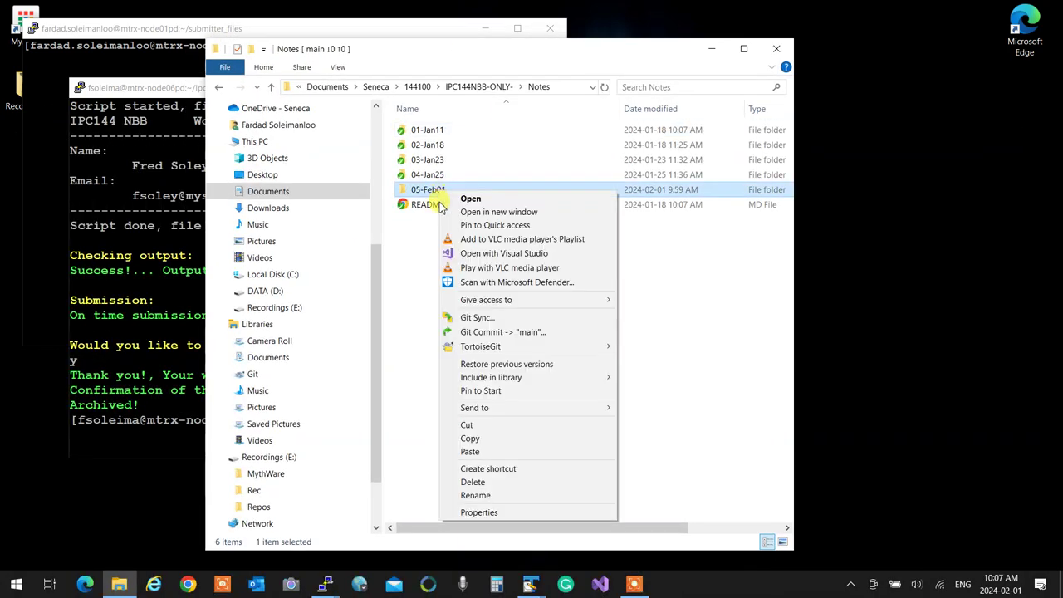
click(486, 341)
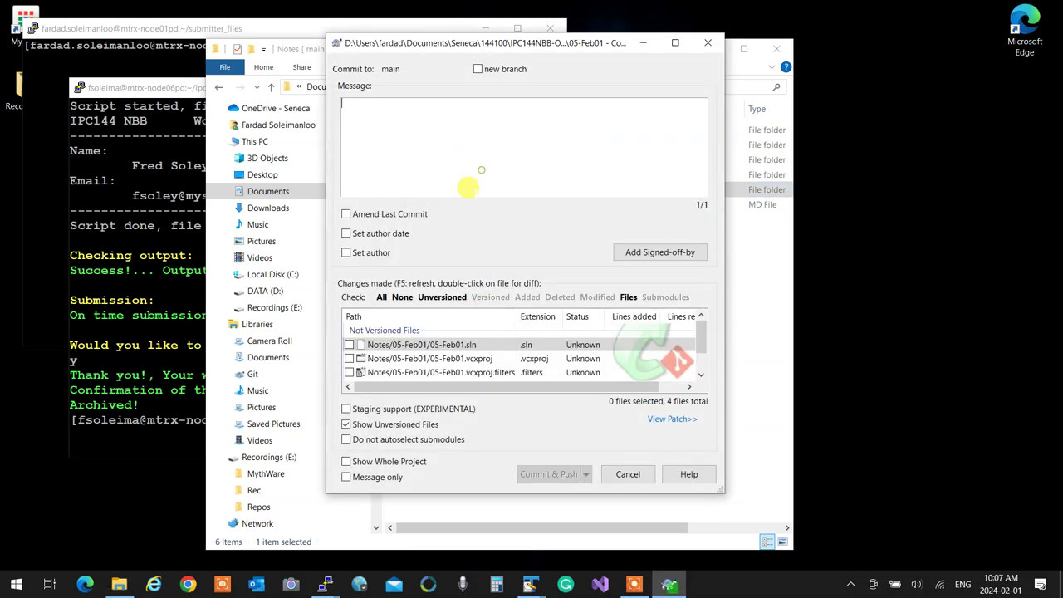
click(380, 299)
click(415, 180)
text(star)
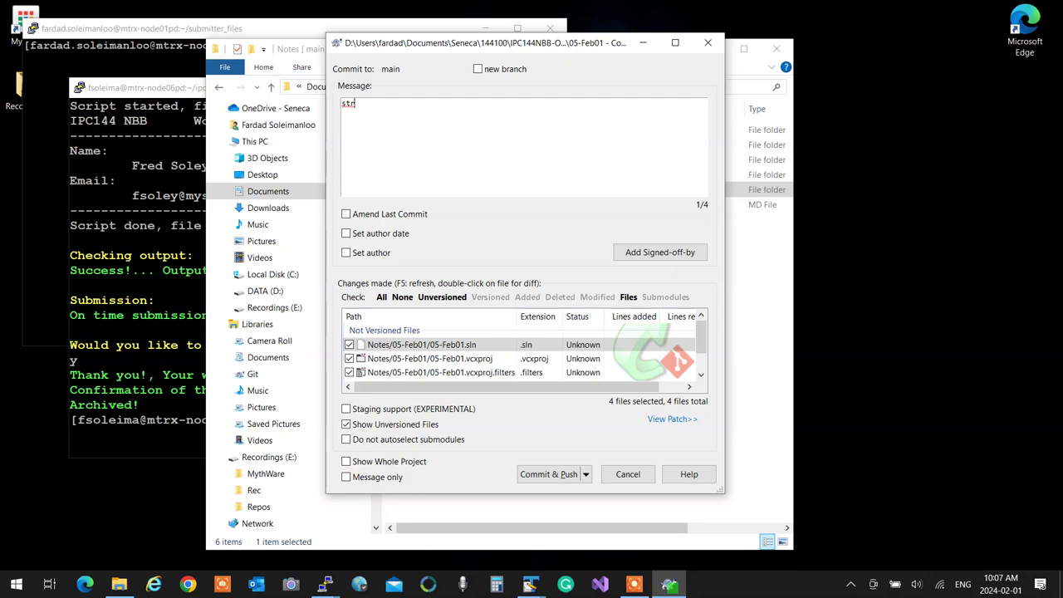
text(ting feb1 lecture)
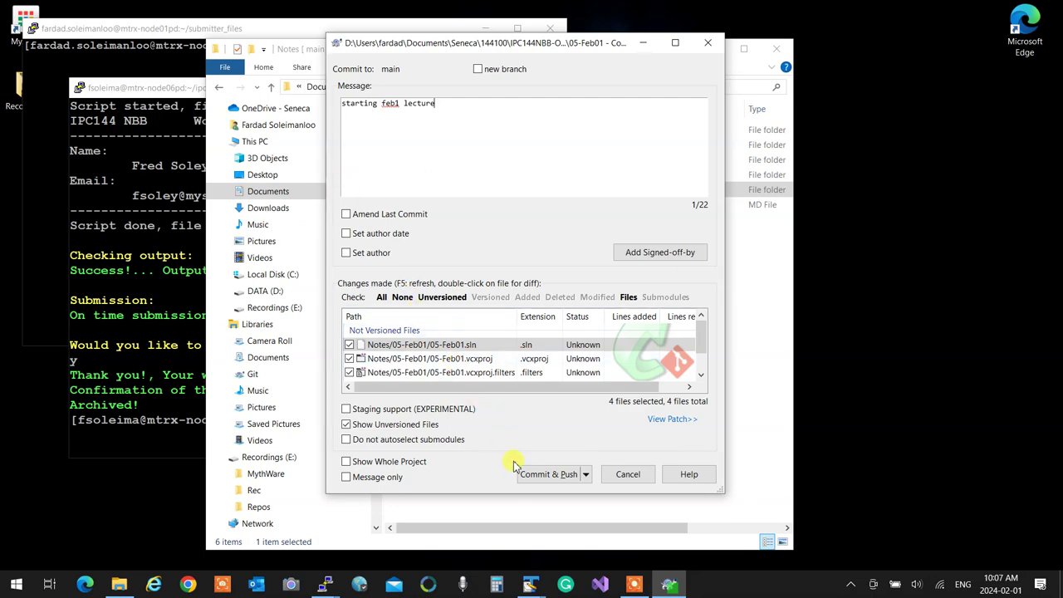
click(536, 475)
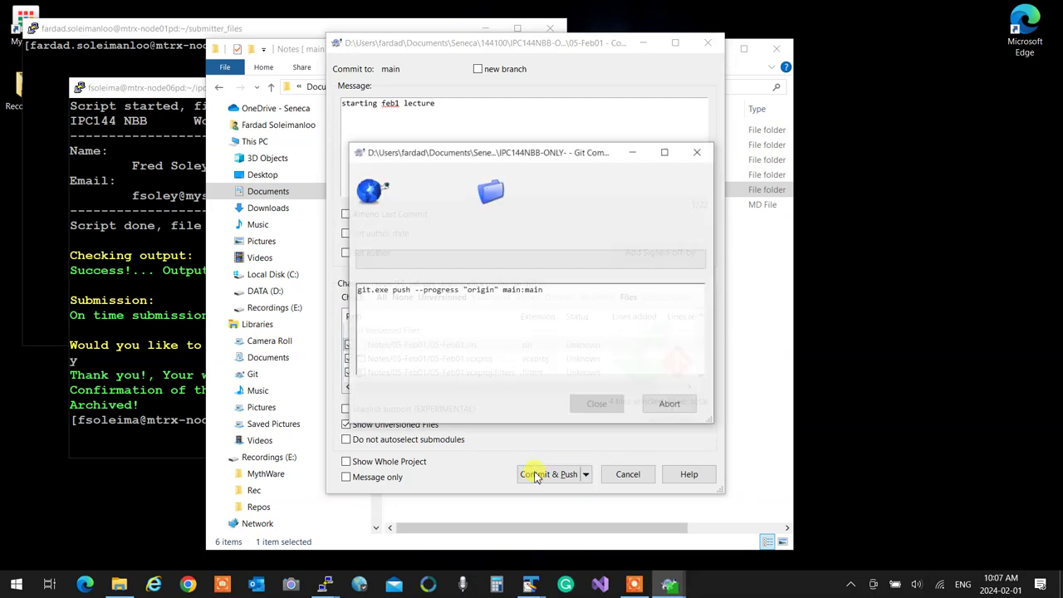
click(599, 404)
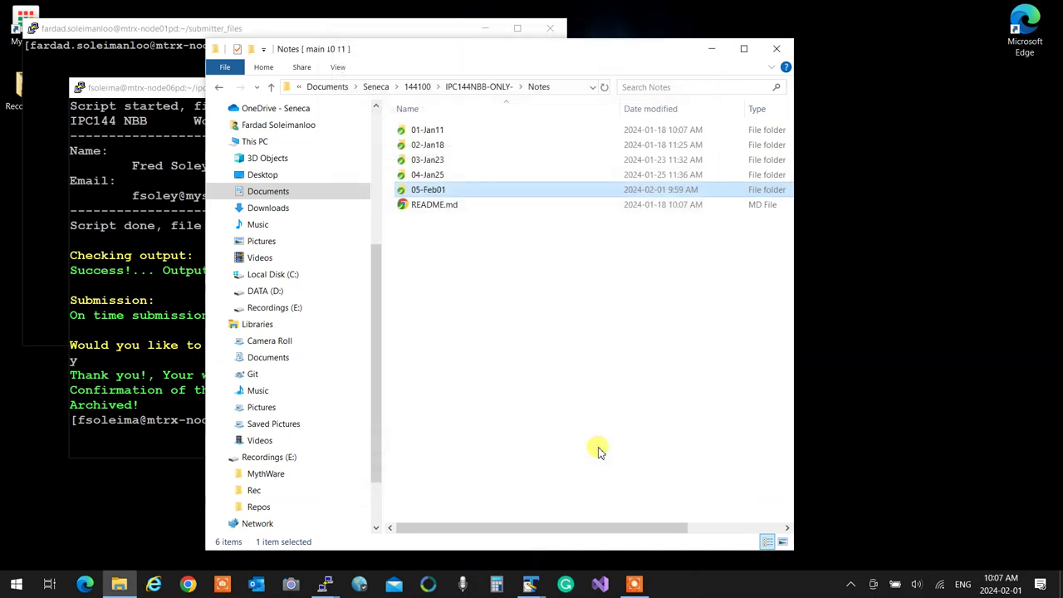
Step: Open the 05-Feb01 folder in IPC144NBB-ONLY-'s Notes and maximize its window
double_click(416, 190)
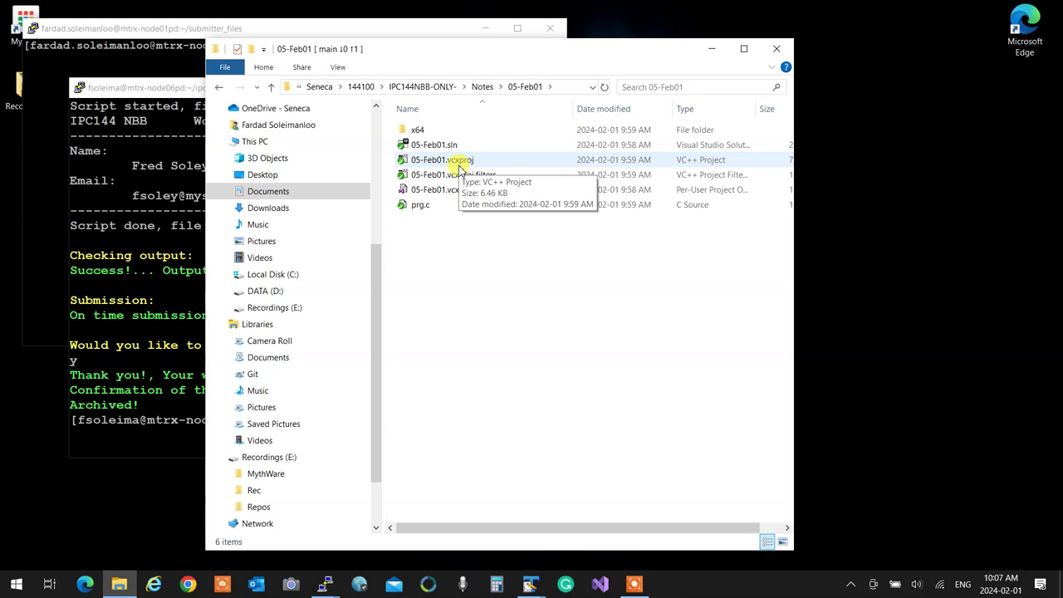
double_click(509, 51)
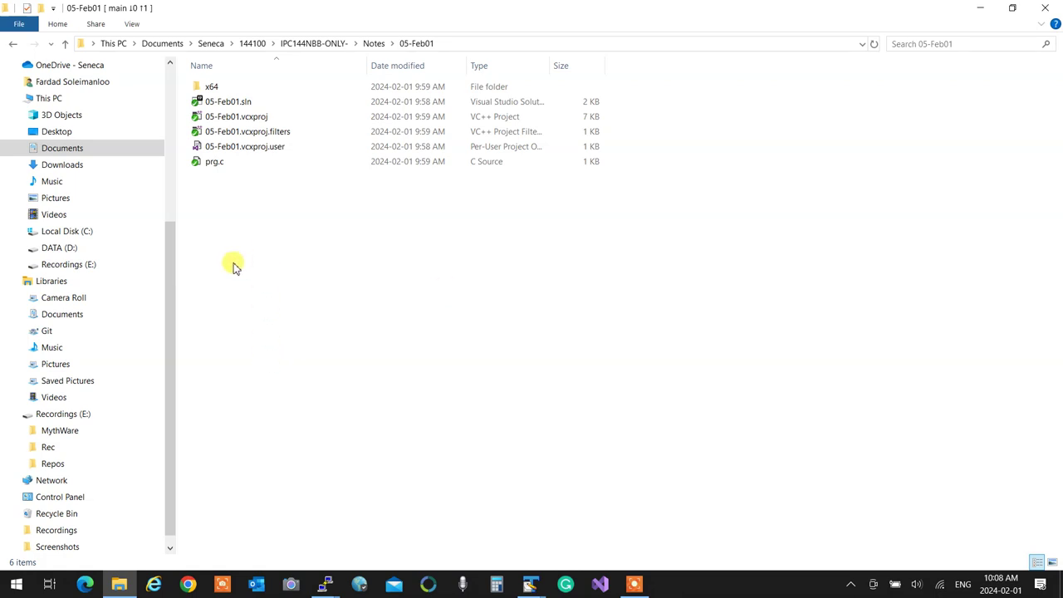
Step: Turn on hiding extensions for known file types in the folder options and apply this folder's view to all folders of its type
click(131, 23)
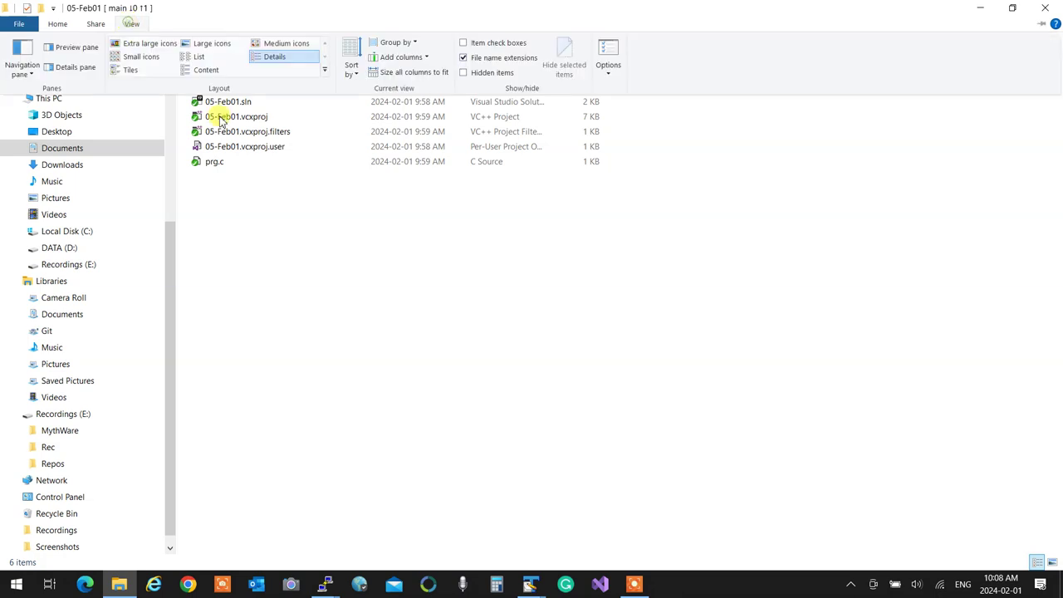
click(611, 55)
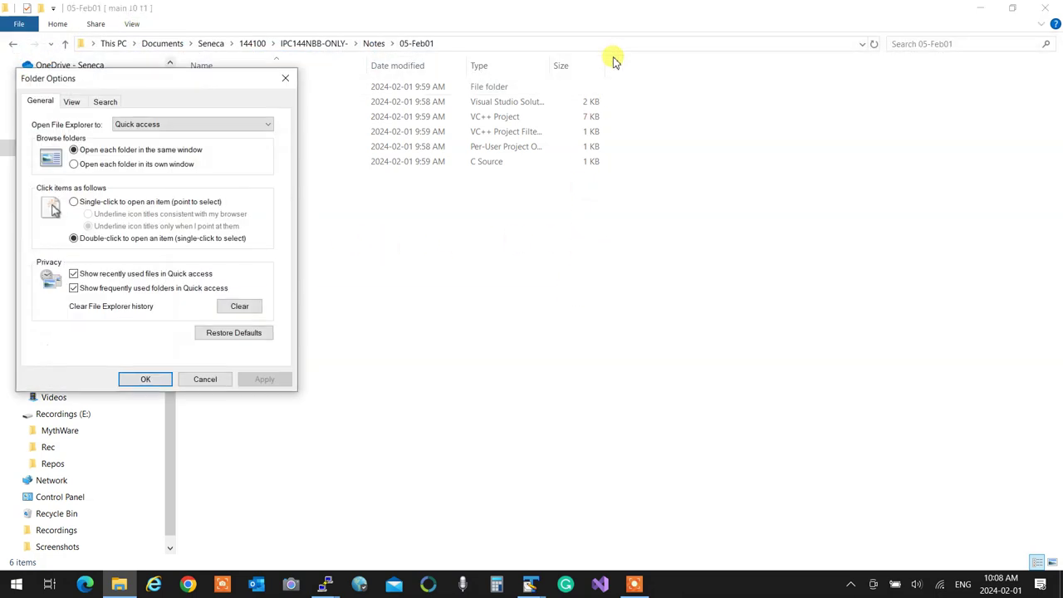
click(76, 103)
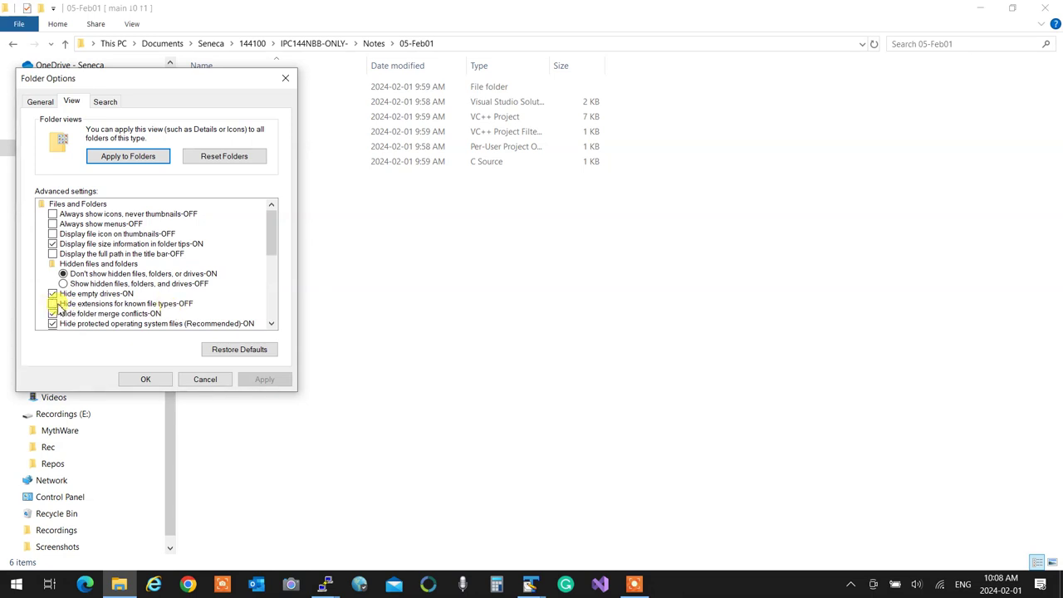
click(54, 304)
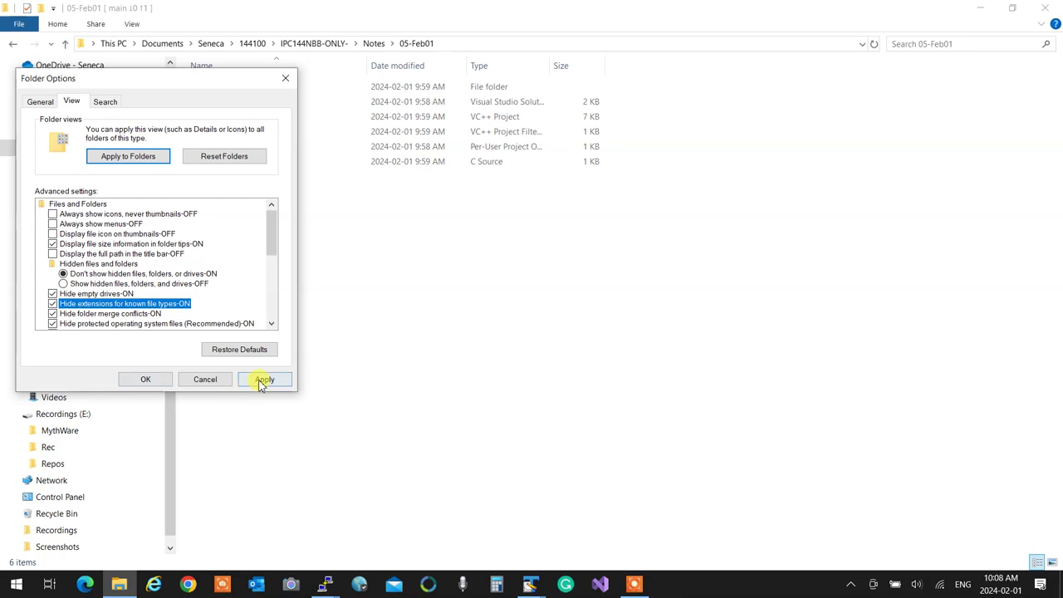
click(263, 380)
drag(247, 77, 544, 202)
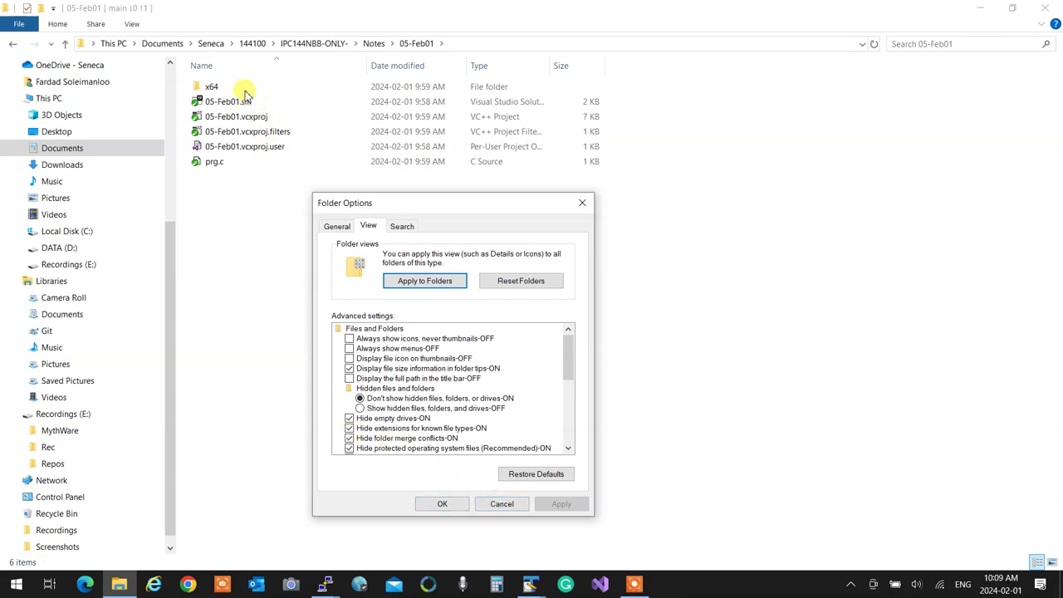
click(408, 281)
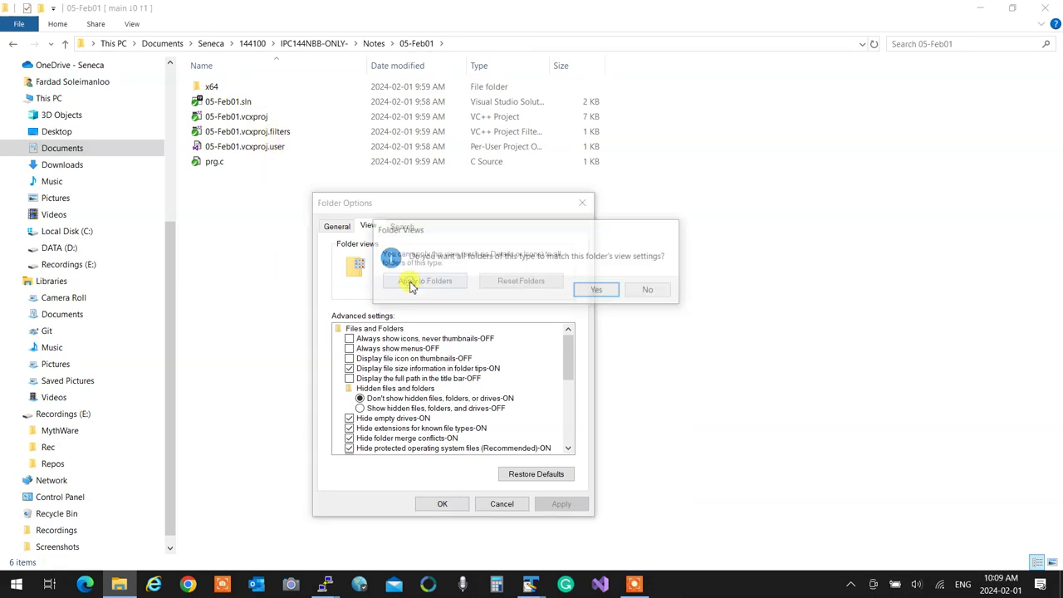
click(600, 290)
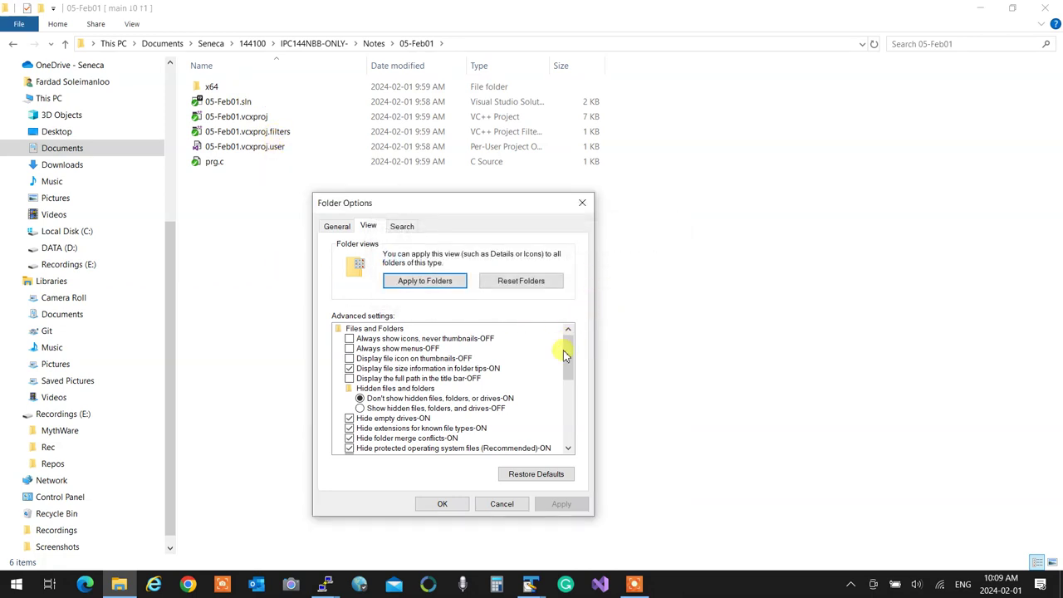
click(459, 508)
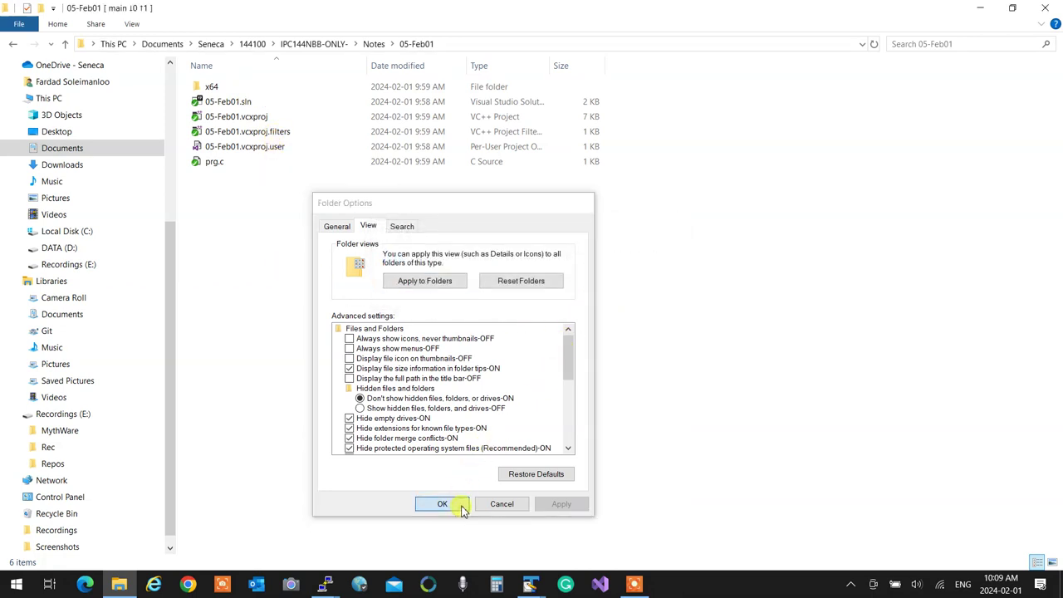
click(274, 115)
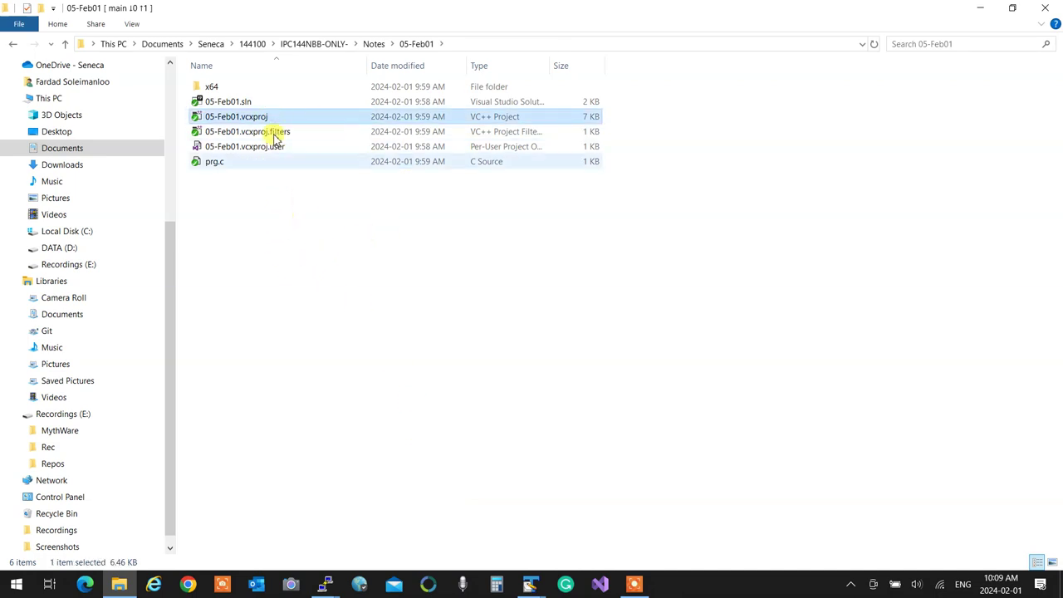
Step: Turn off hiding extensions for known file types in the folder options and apply the change
click(133, 25)
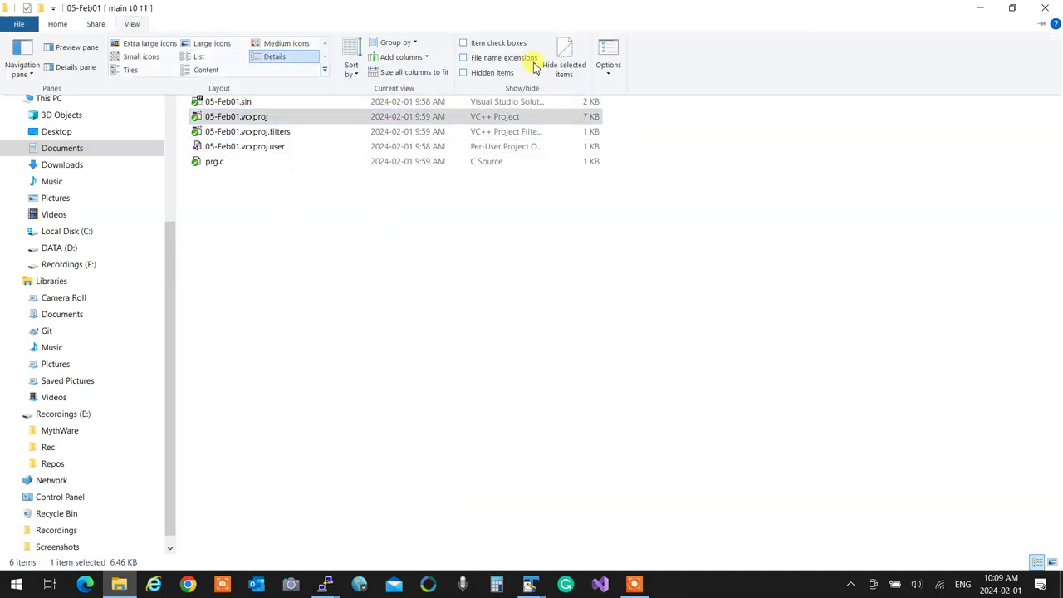
click(601, 44)
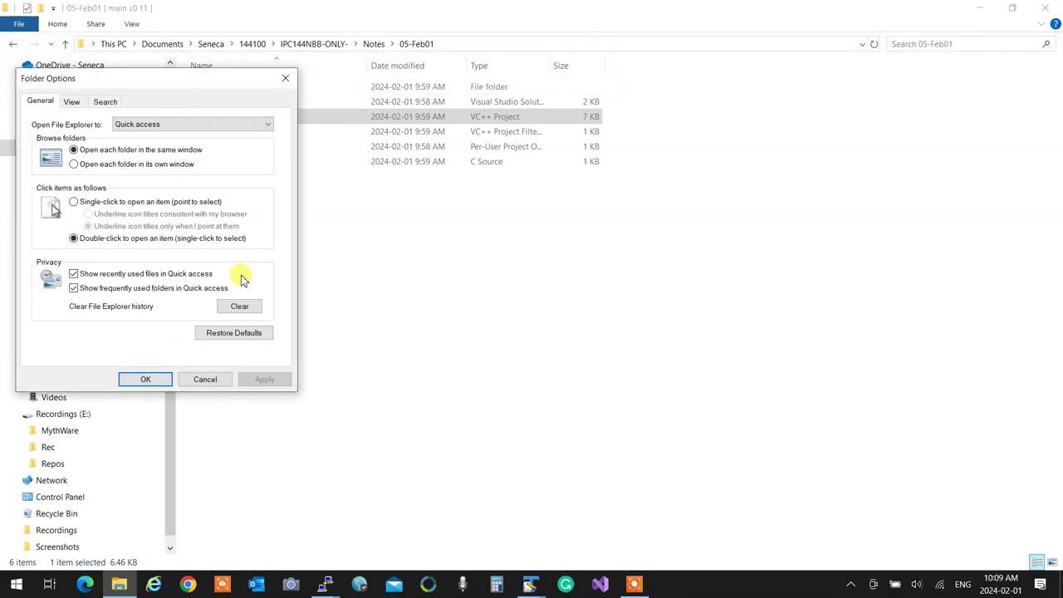
click(71, 101)
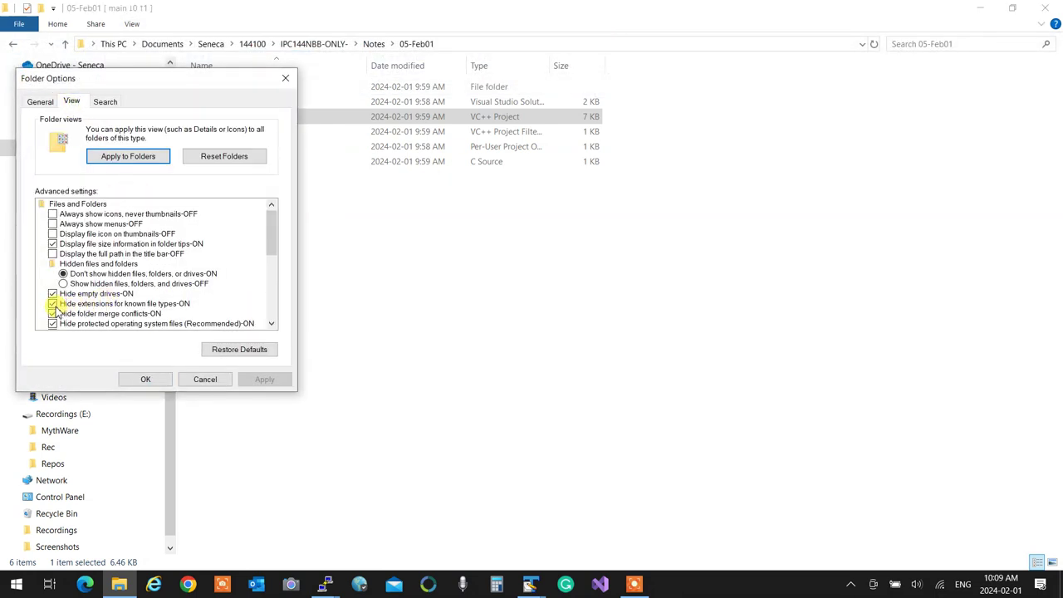
click(65, 307)
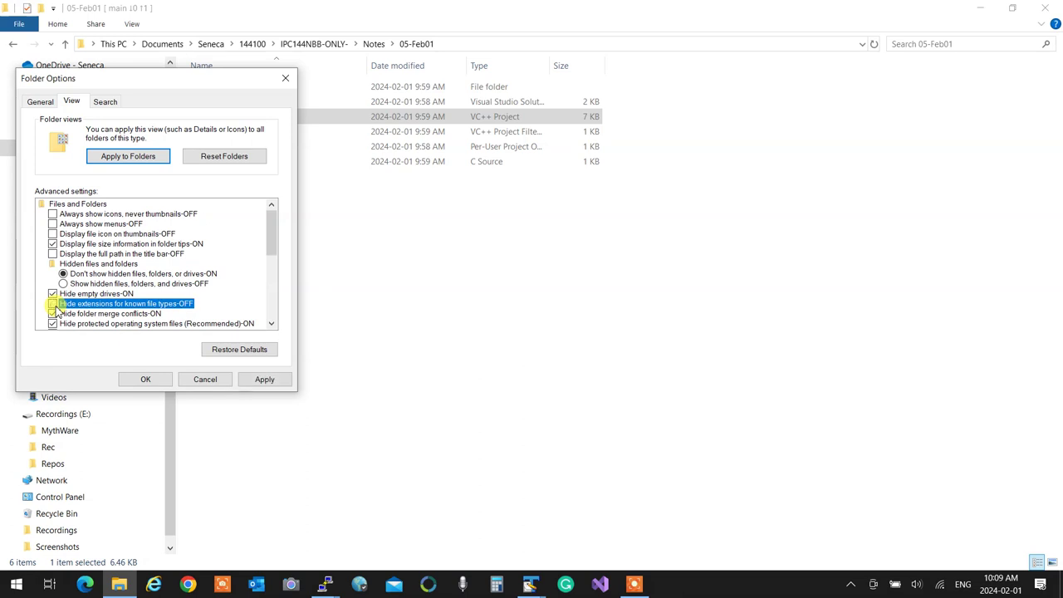
click(262, 383)
click(147, 380)
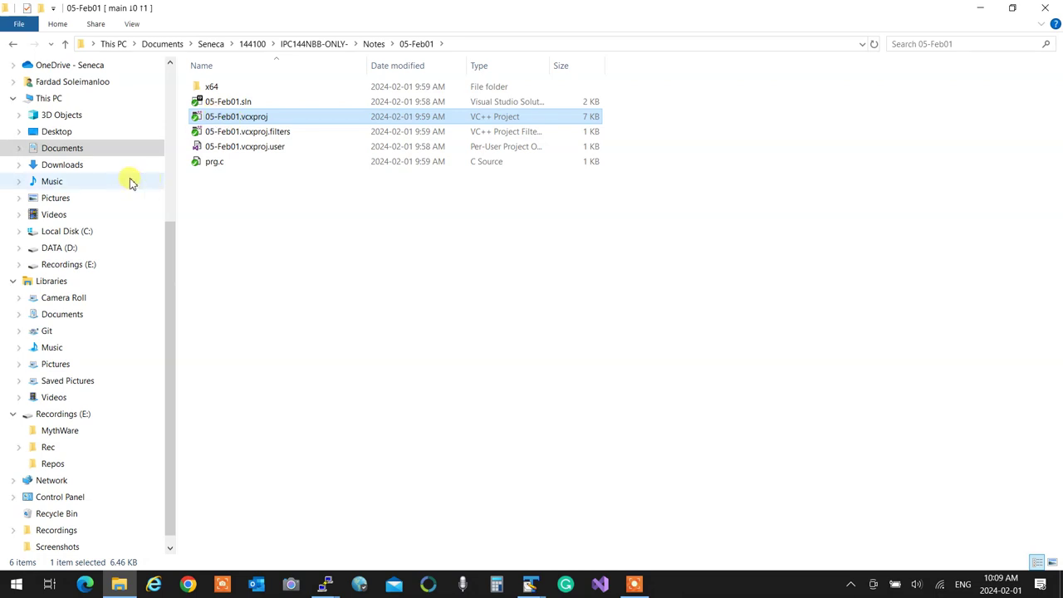
Step: Open the 05-Feb01.vcxproj project in Visual Studio
click(355, 241)
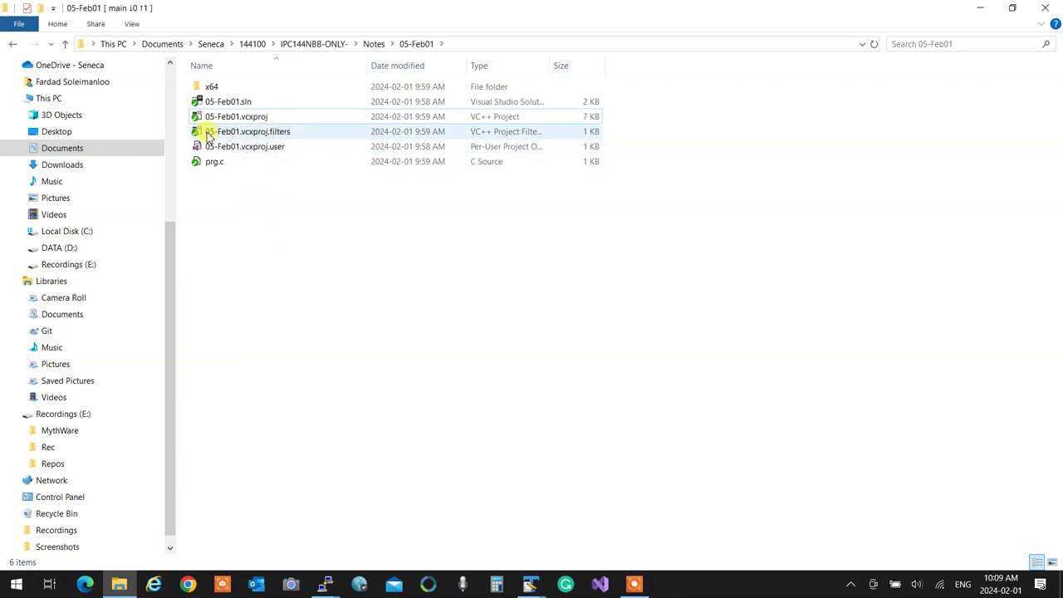
double_click(237, 117)
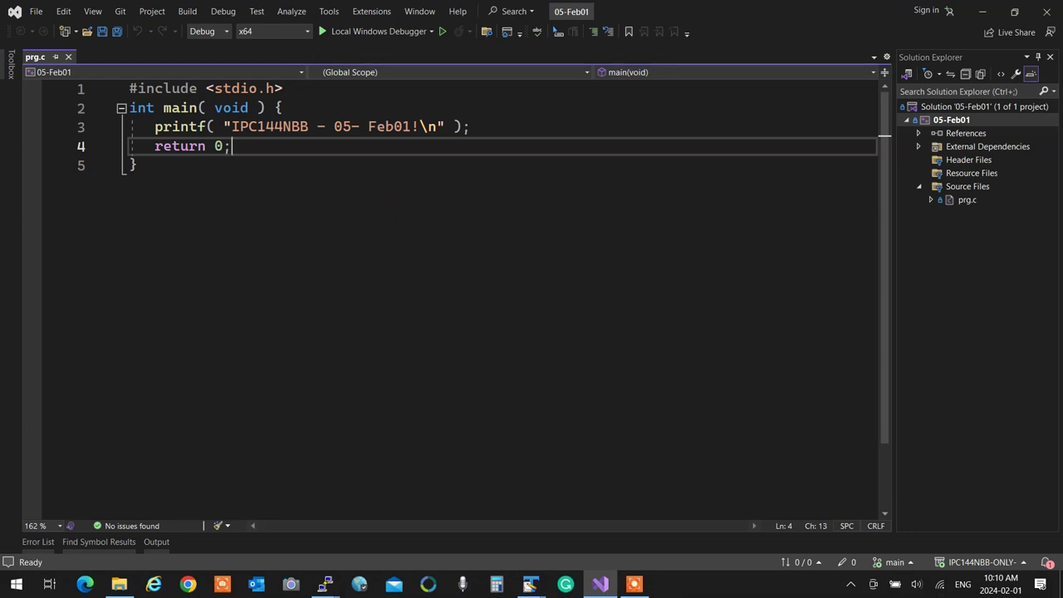
Step: Replace all code in prg.c with the copied program that defines _CRT_SECURE_NO_WARNINGS, lists format specifiers in a comment and sums two integers
key(alt+Tab)
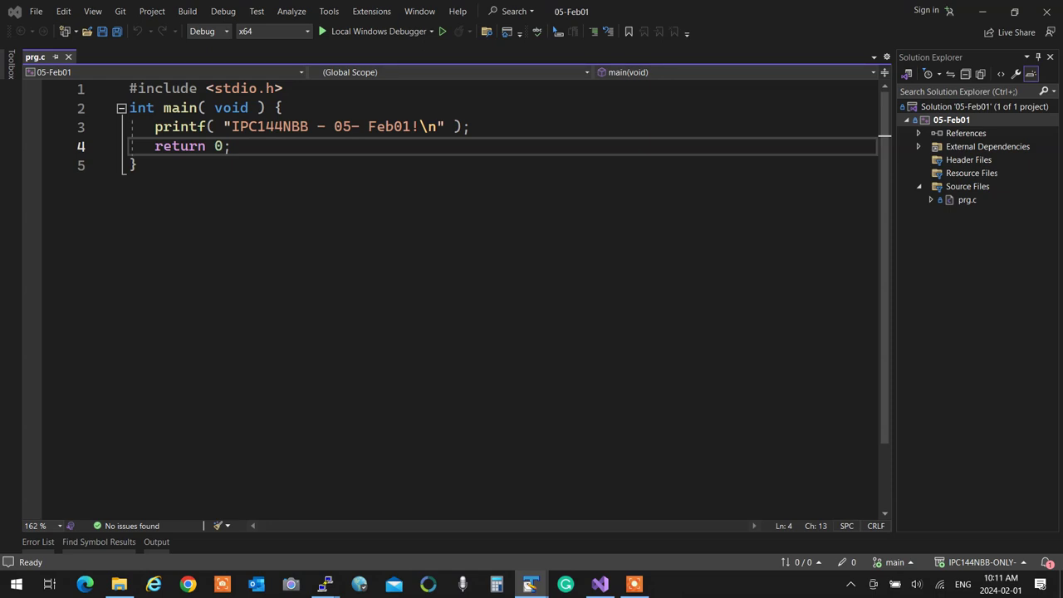
click(413, 219)
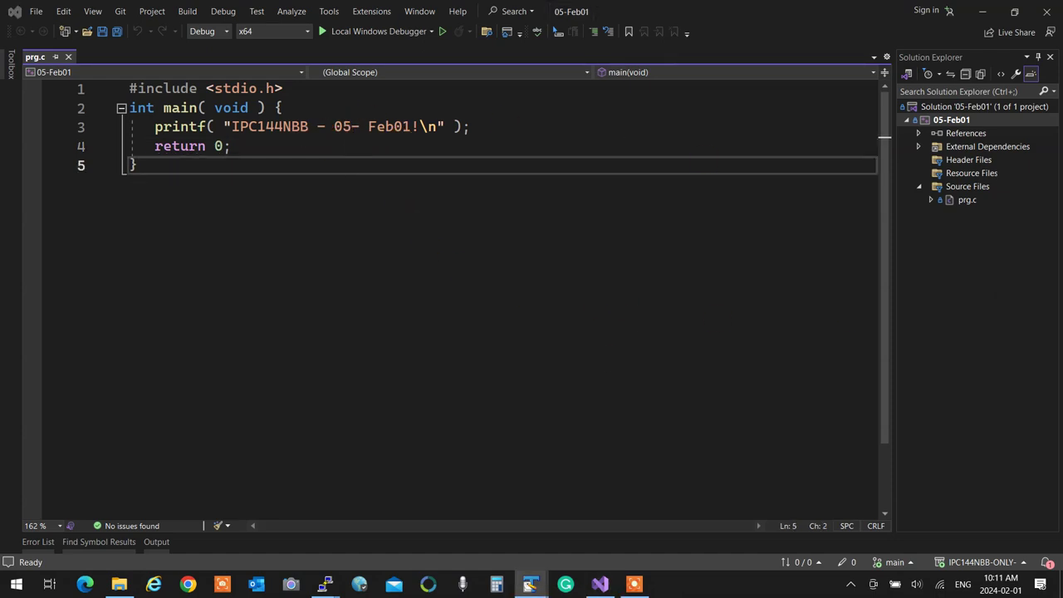
click(84, 190)
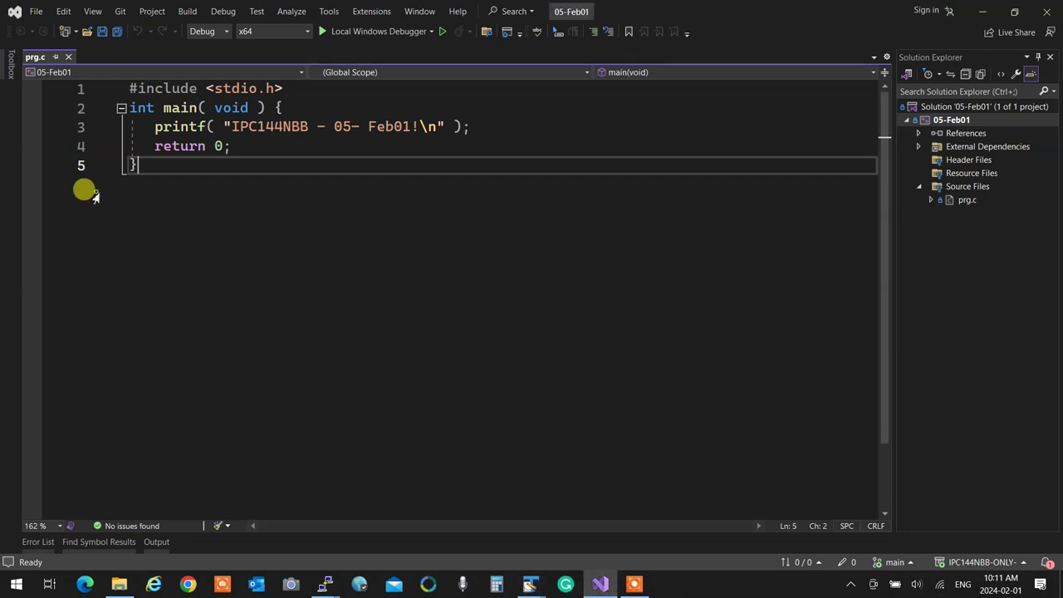
key(ctrl+a)
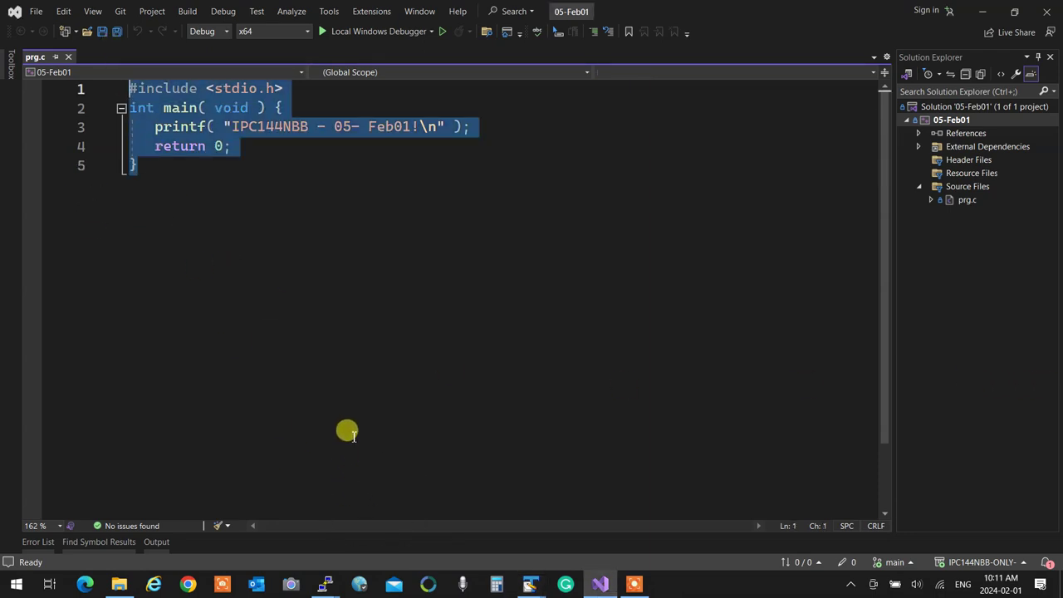
key(ctrl+v)
scroll(503, 353, up, 1)
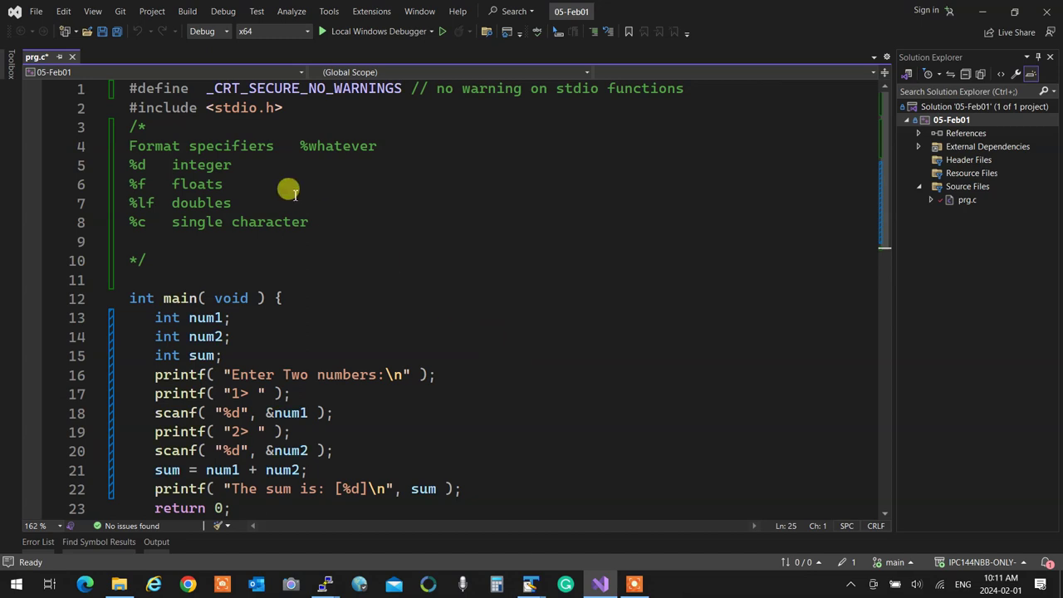